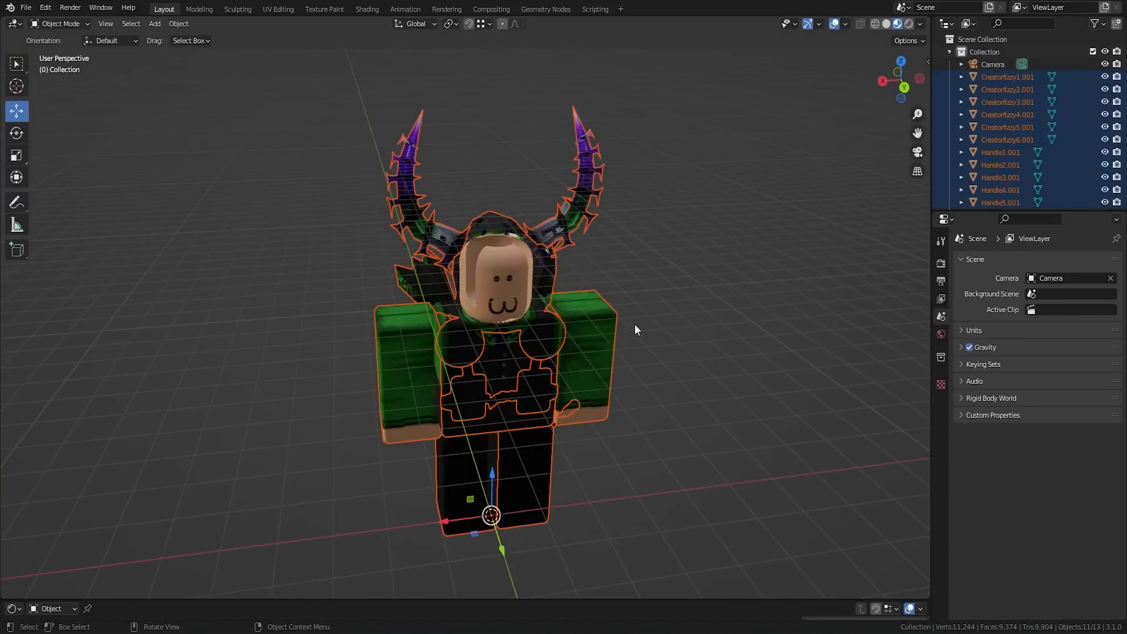
Set the blend mode of the hooded accessory's material, Handle2Mtl.001, to Alpha Clip
left_click(515, 284)
scroll(997, 182, "down", 1)
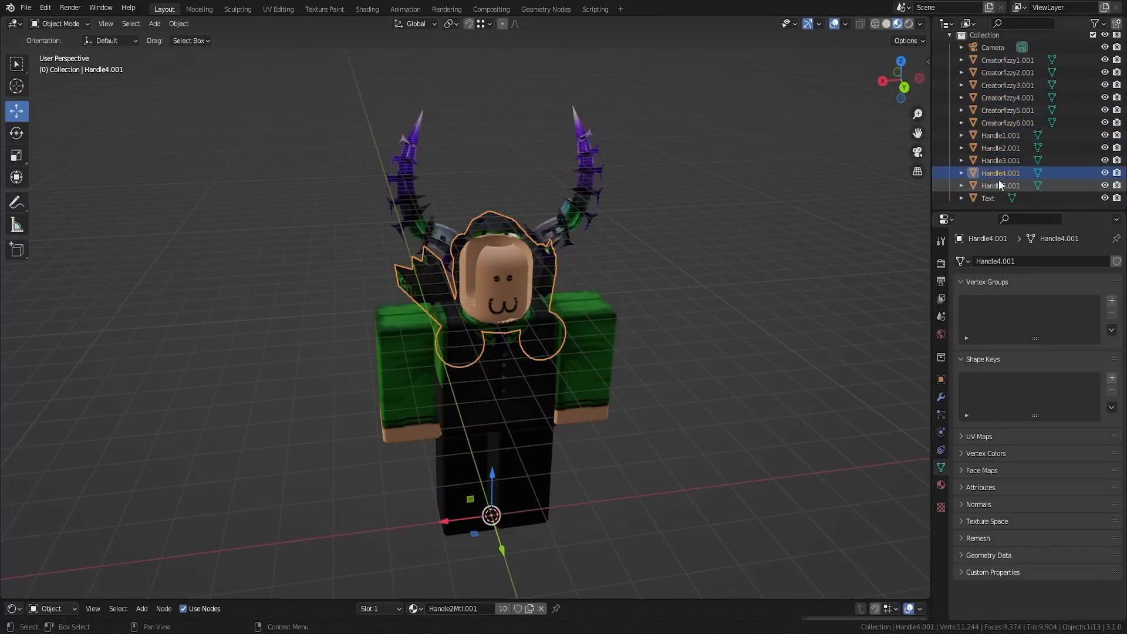
left_click(1000, 185)
left_click(986, 175)
left_click(962, 173)
left_click(1050, 185)
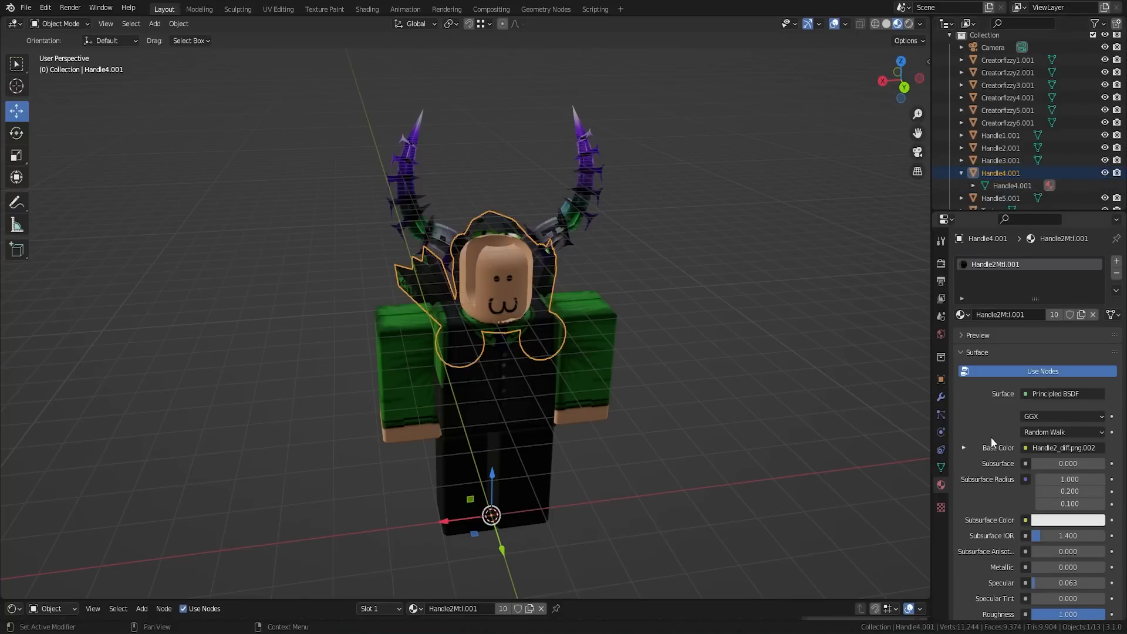
scroll(995, 469, "down", 12)
scroll(991, 502, "down", 4)
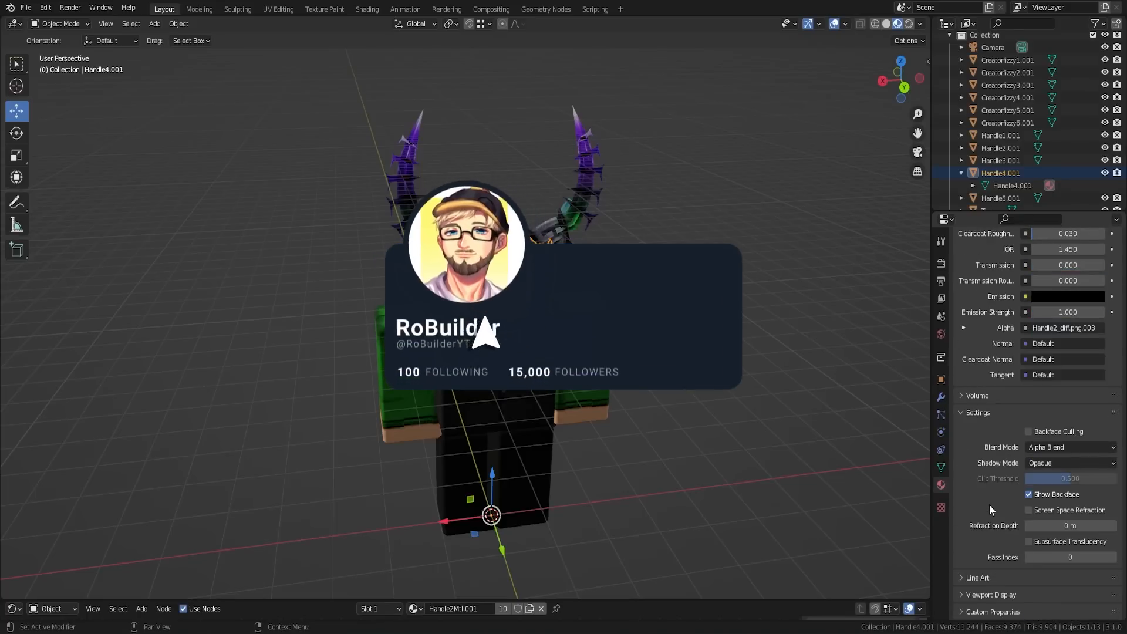
left_click(1054, 448)
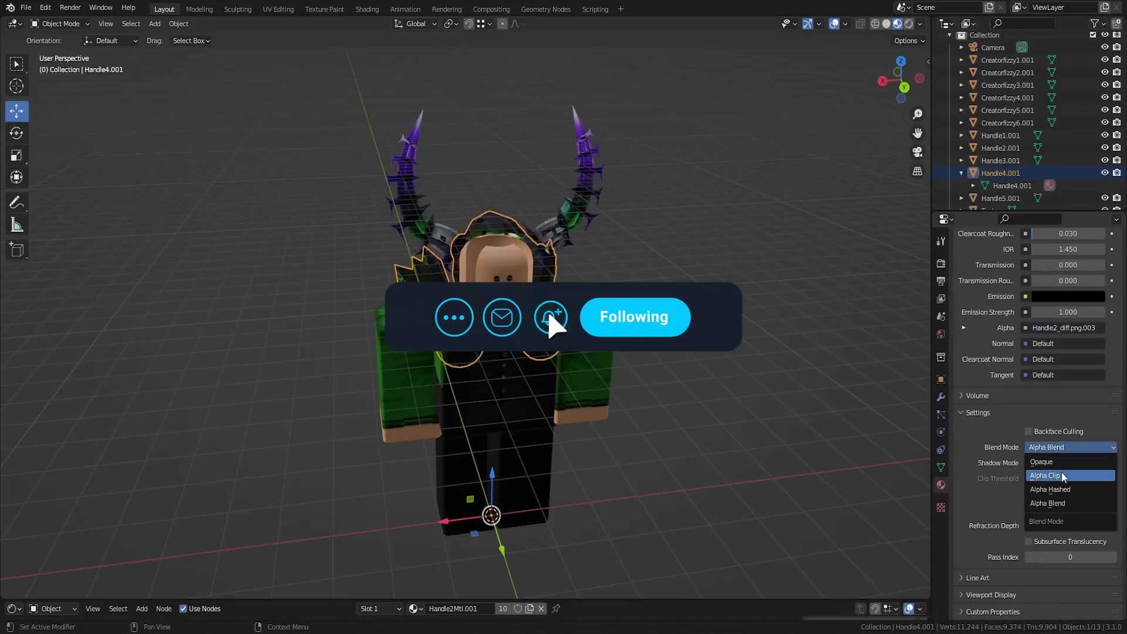
left_click(1061, 472)
Delete the character's hip accessory (Handle1.001) and the harness worn over the torso (Handle3.001)
middle_click_drag(727, 414, 540, 382)
scroll(517, 375, "up", 3)
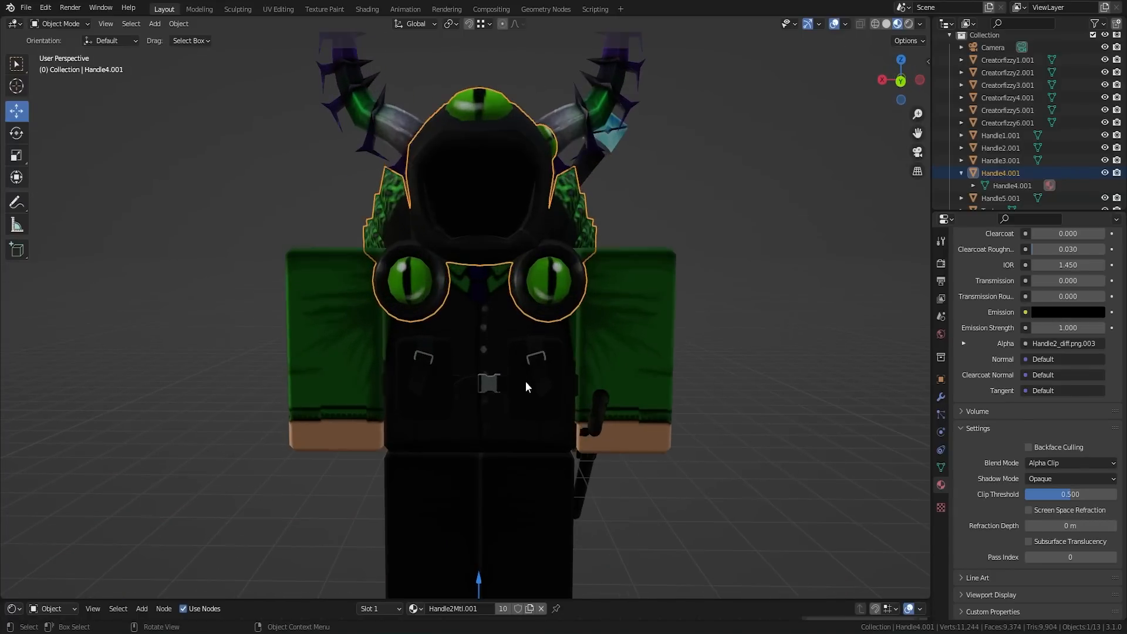
middle_click_drag(644, 369, 570, 378)
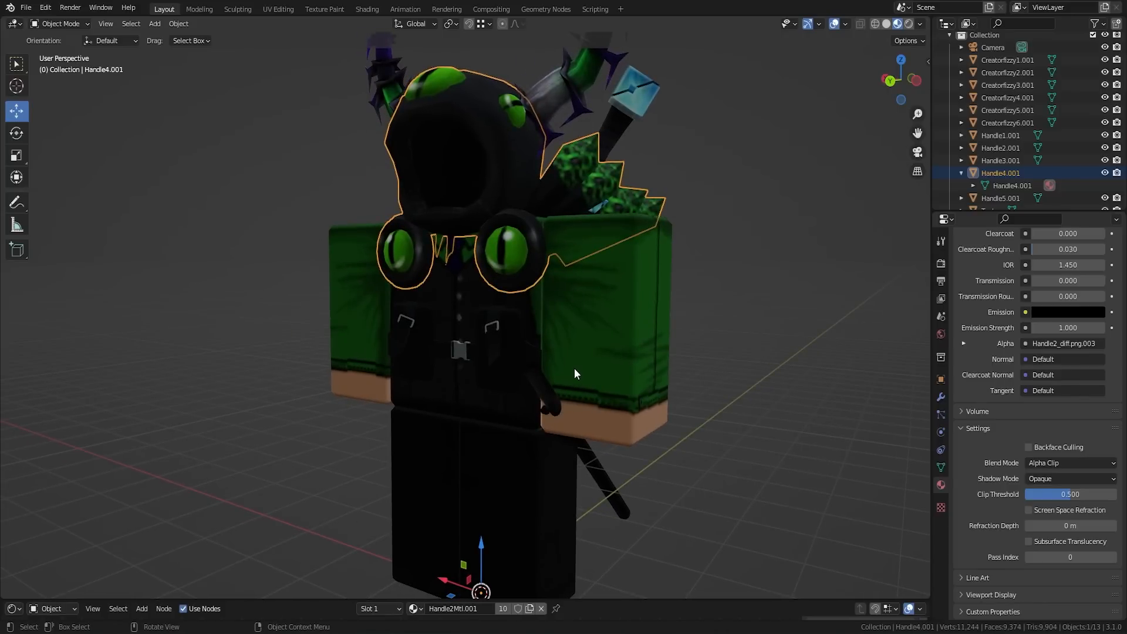
middle_click_drag(550, 379, 570, 391)
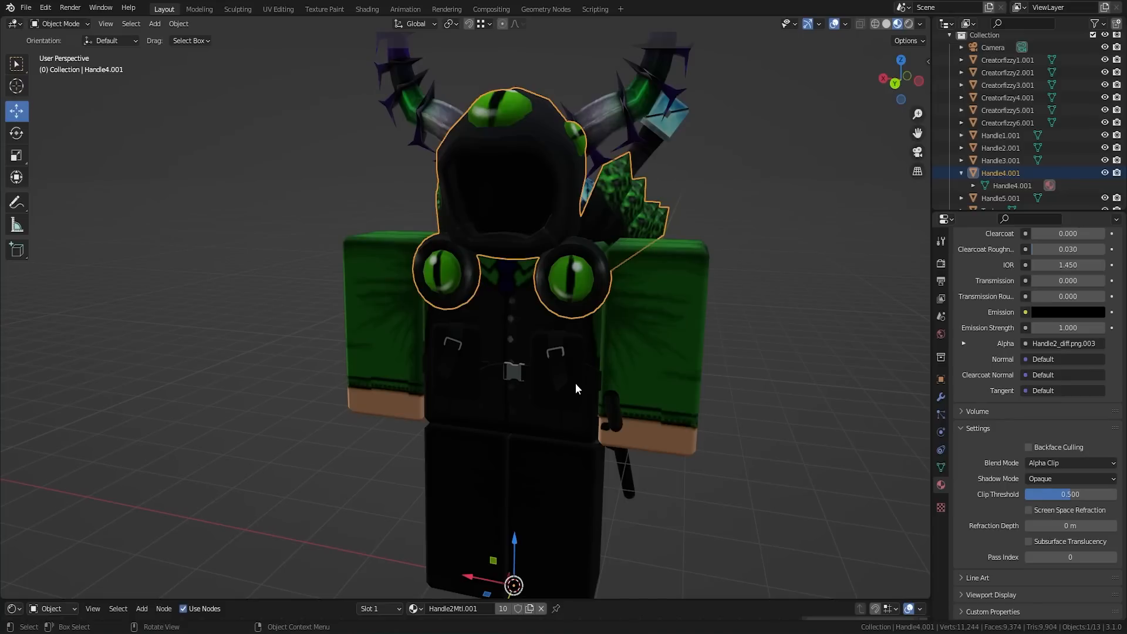
middle_click_drag(565, 382, 647, 355)
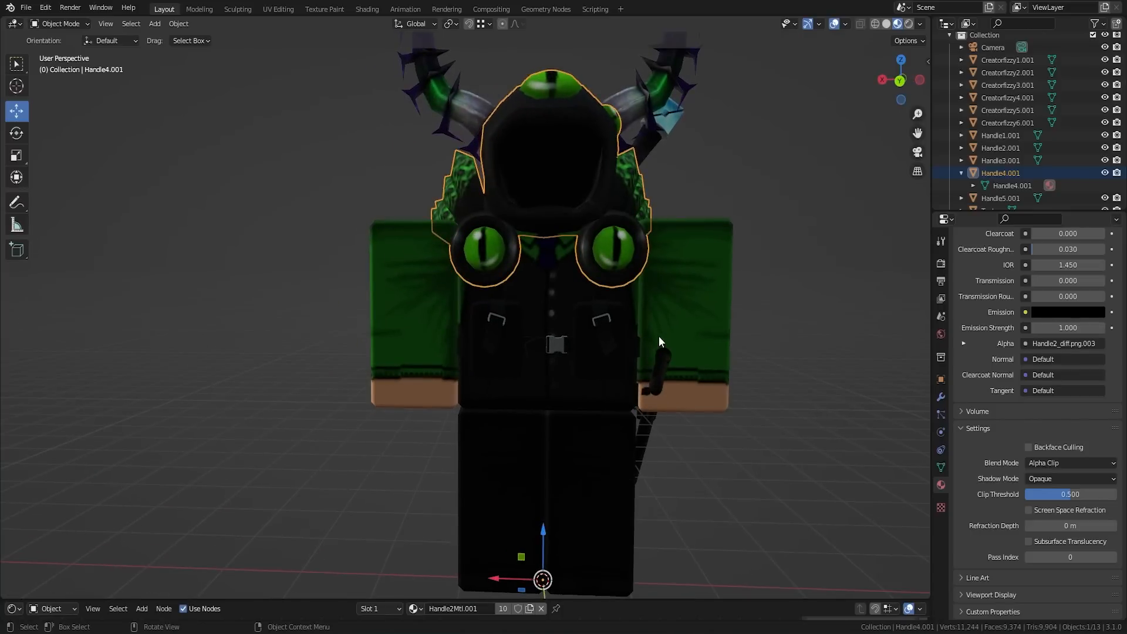
left_click(666, 367)
key("Delete")
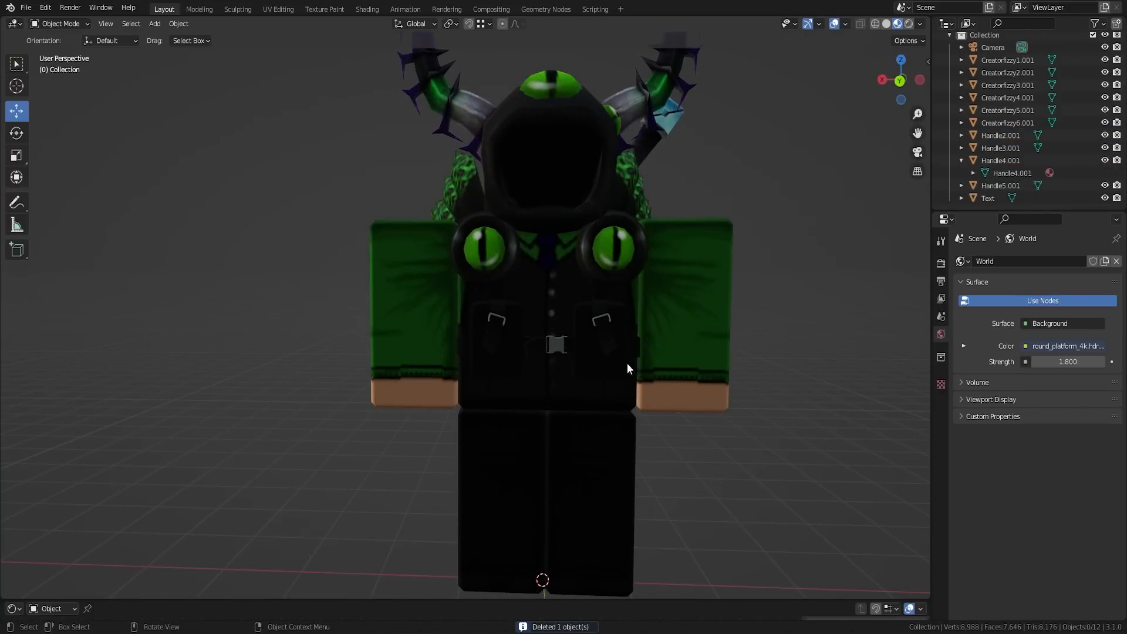
left_click(596, 347)
key("Delete")
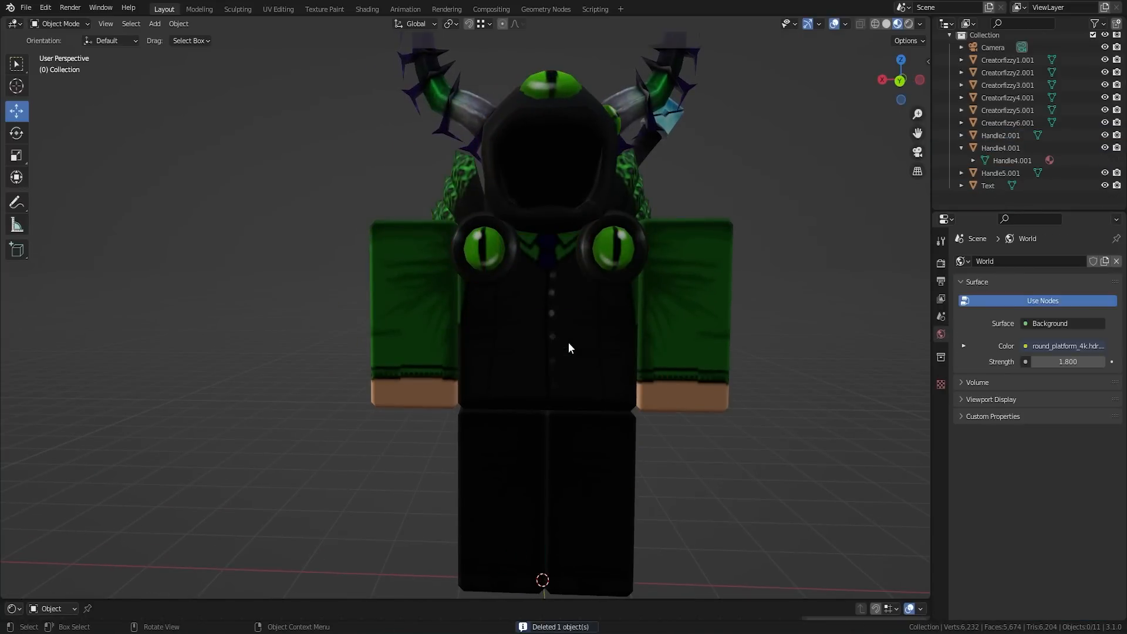
mouse_move(593, 335)
middle_mouse_down()
mouse_move(601, 320)
mouse_move(597, 345)
middle_mouse_up()
scroll(597, 345, "down", 3)
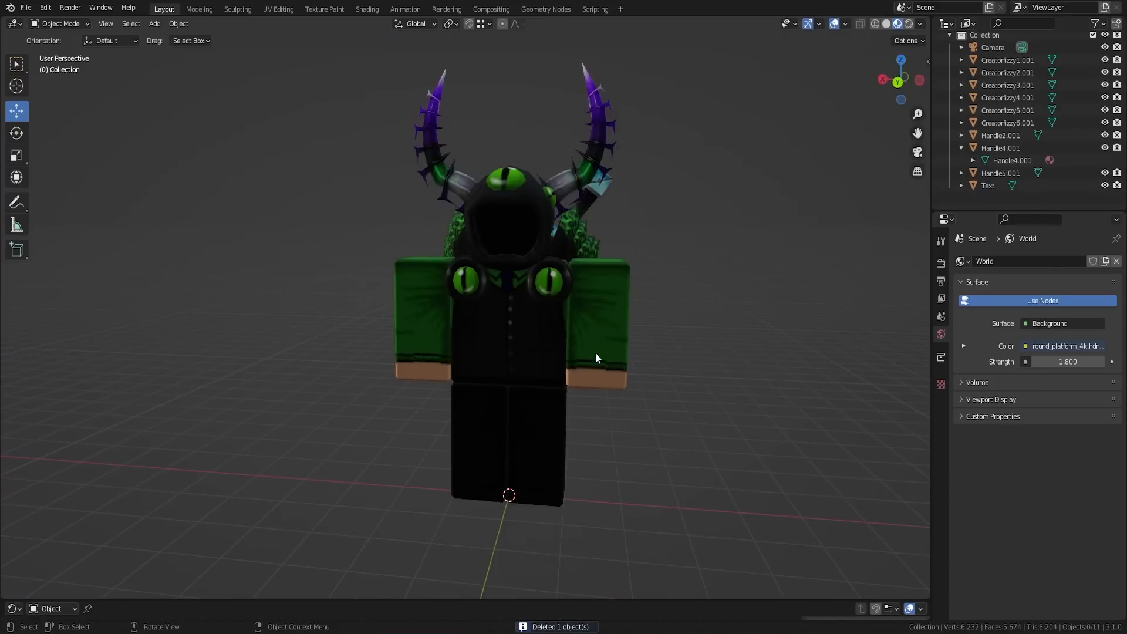
left_click_drag(677, 524, 410, 330)
scroll(476, 314, "down", 1)
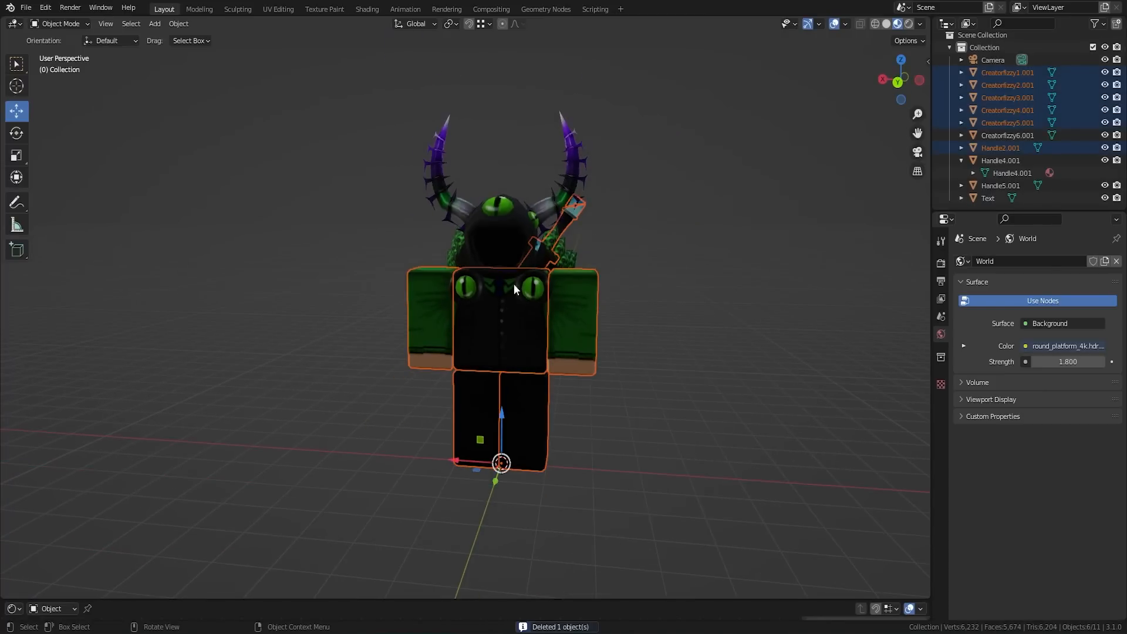
left_click(569, 220, "shift")
left_click(580, 221, "shift")
Move the torso, both arms and both legs sideways along the X axis, well clear of the accessories
left_click(583, 312)
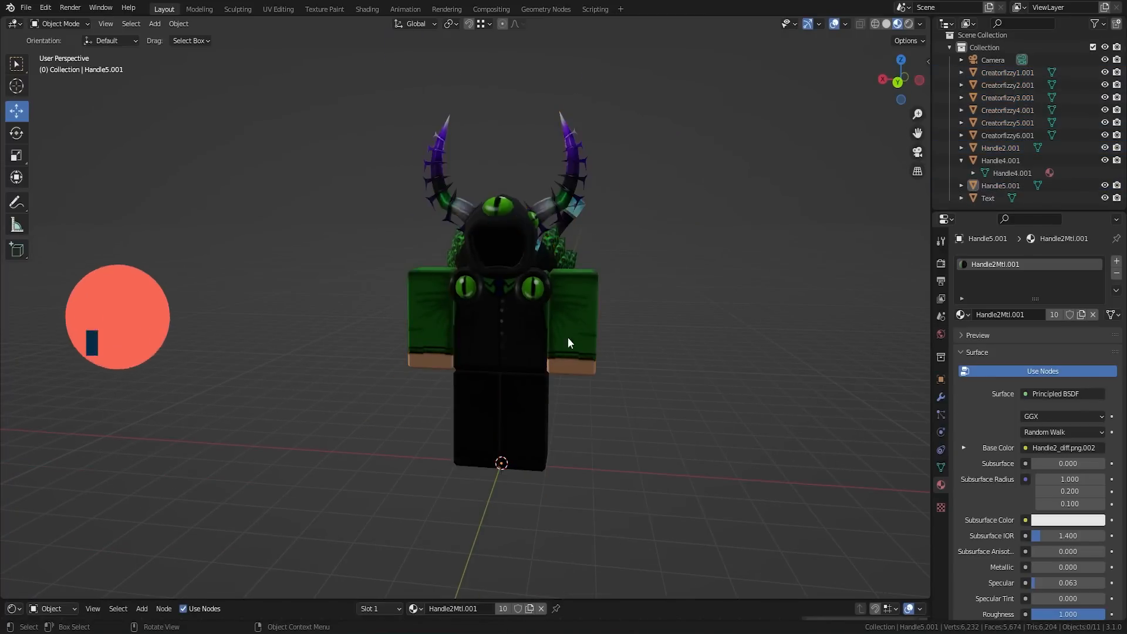
left_click(522, 355, "shift")
left_click(437, 347, "shift")
left_click(476, 405, "shift")
left_click(517, 420, "shift")
left_click_drag(460, 461, 171, 405)
Select the horns, hood and sword accessories together and enter Edit Mode on them
left_click_drag(416, 96, 662, 386)
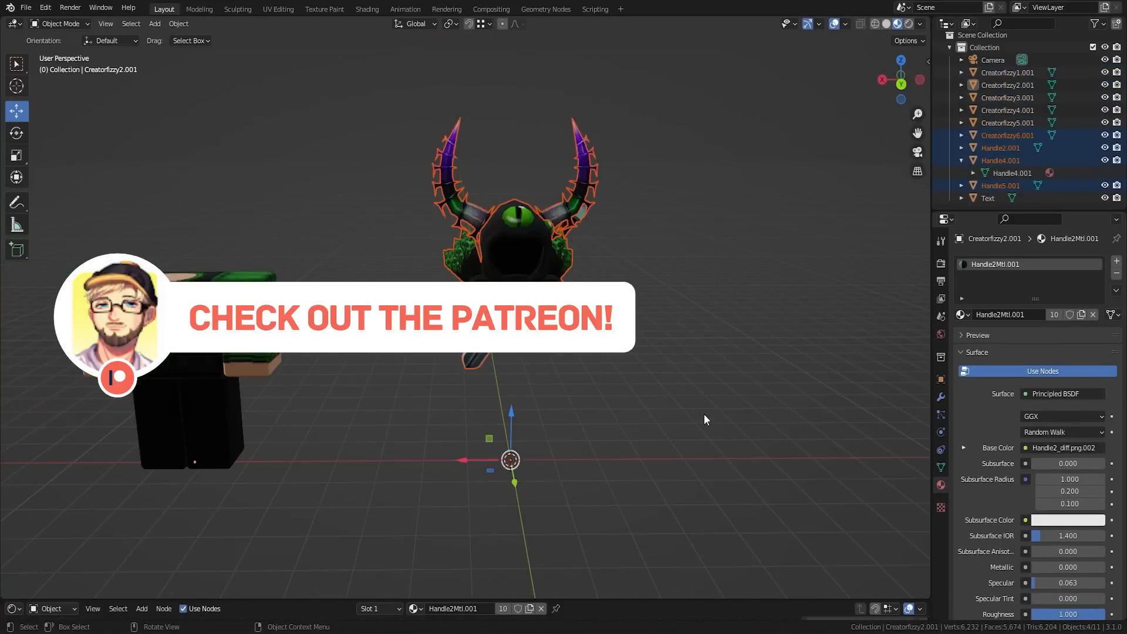
key("Tab")
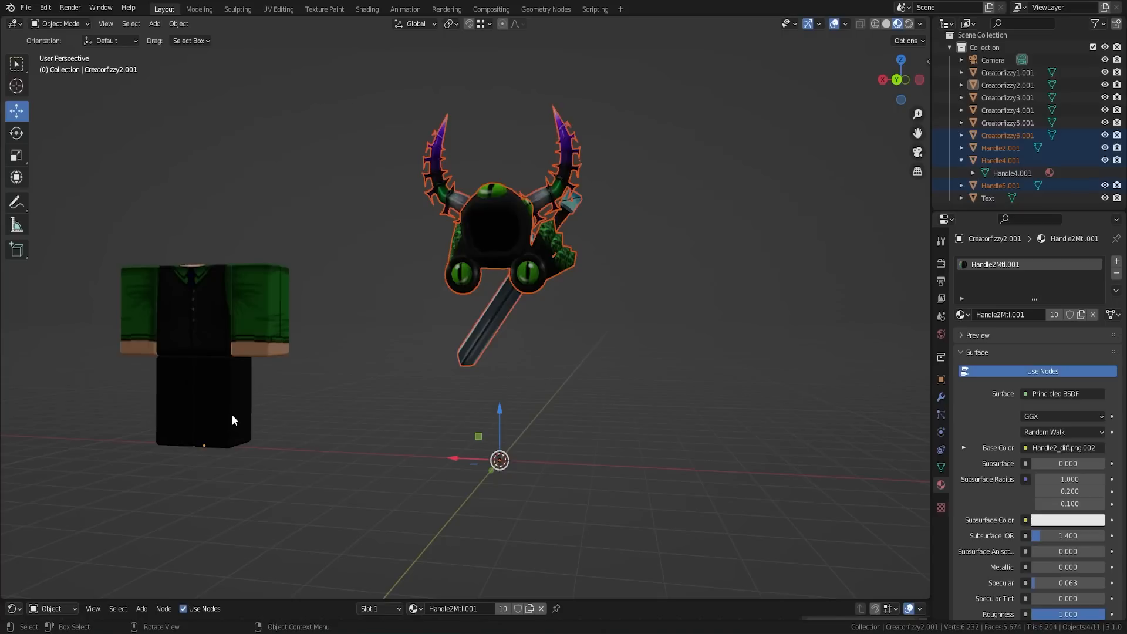
left_click(230, 414)
key("Tab")
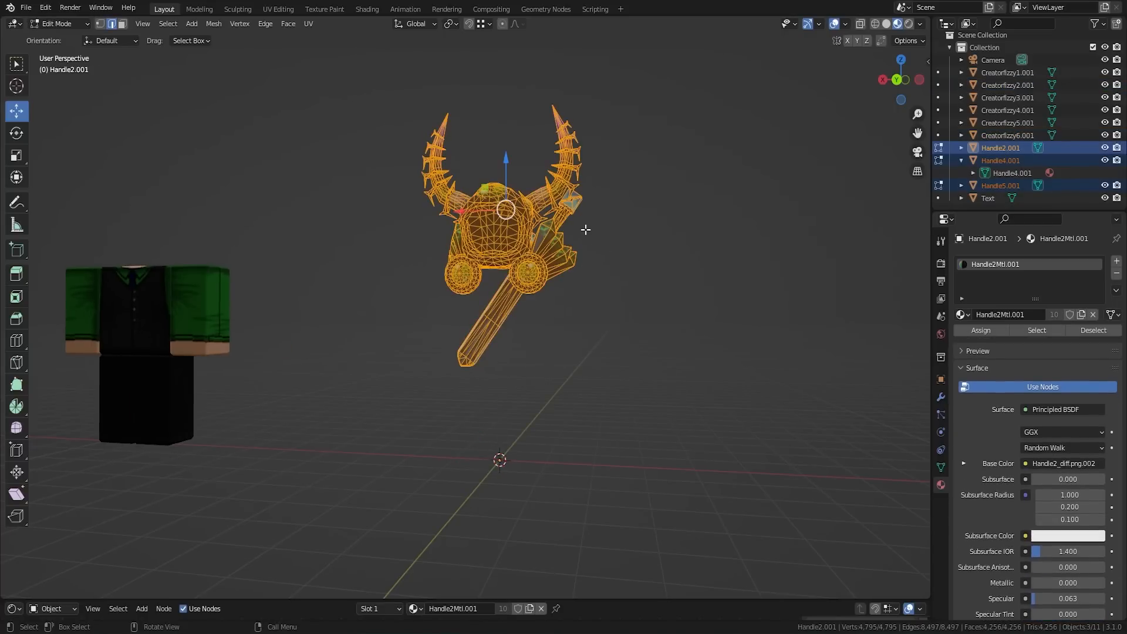
Merge the duplicate vertices of the selected accessory meshes by distance
middle_click_drag(553, 245, 536, 315, "shift")
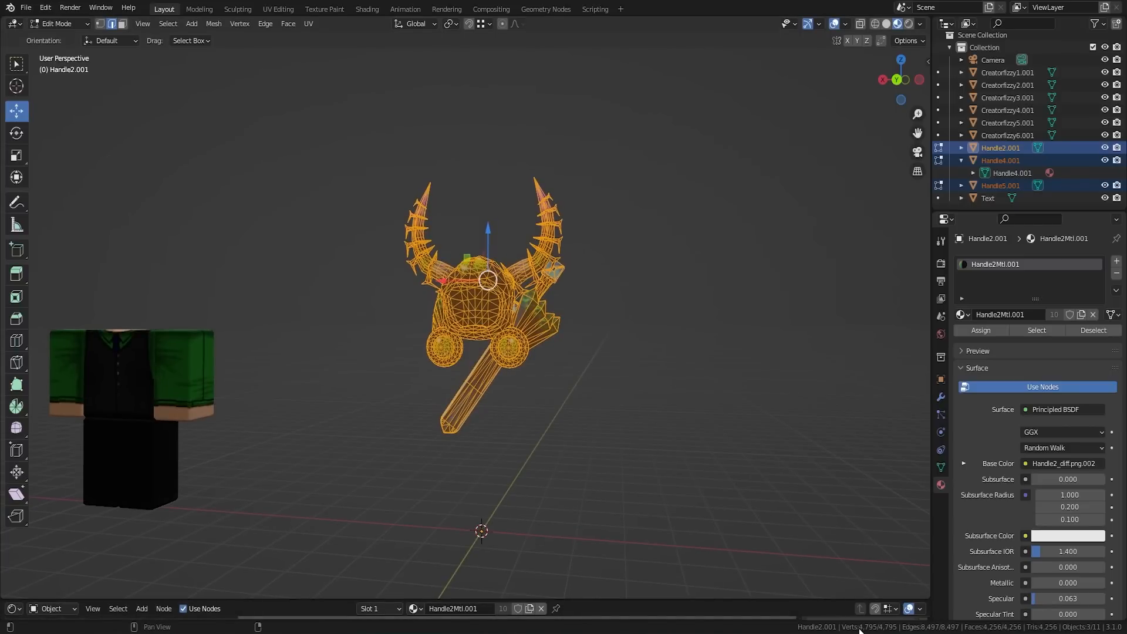
scroll(569, 384, "up", 3)
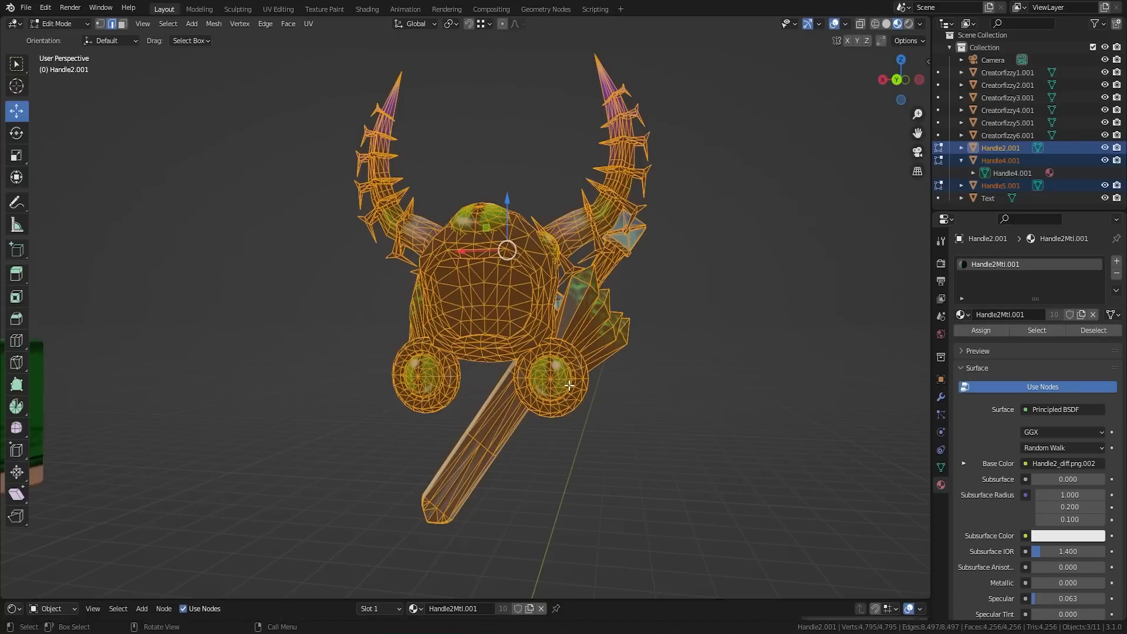
mouse_move(639, 292)
middle_mouse_down()
mouse_move(657, 284)
mouse_move(596, 329)
mouse_move(657, 291)
middle_mouse_up()
right_click(656, 291)
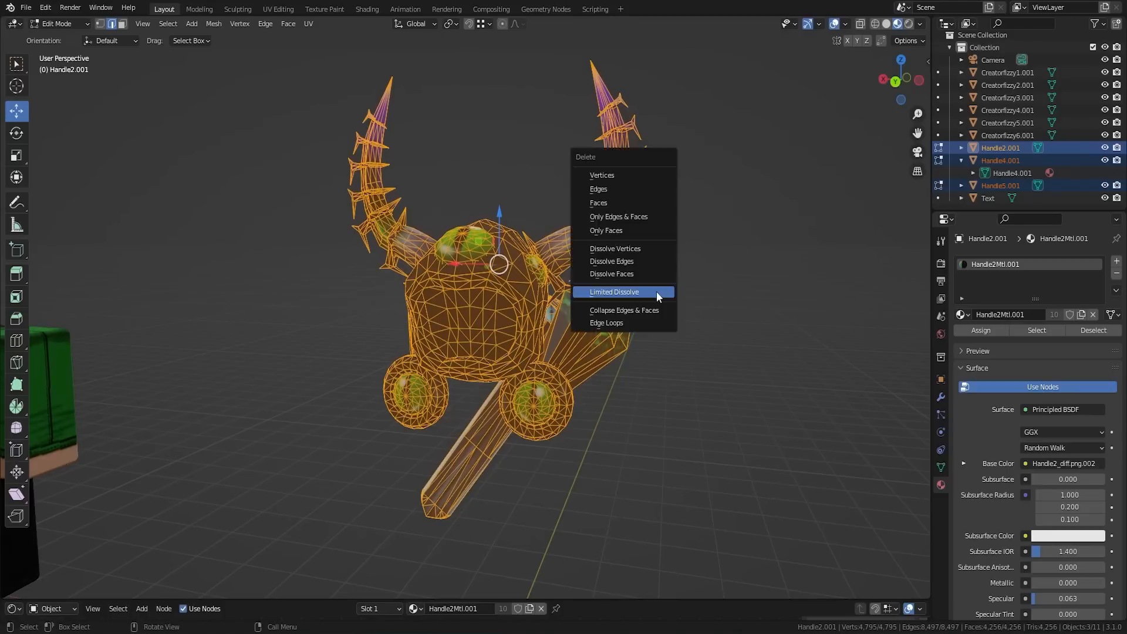
left_click(209, 22)
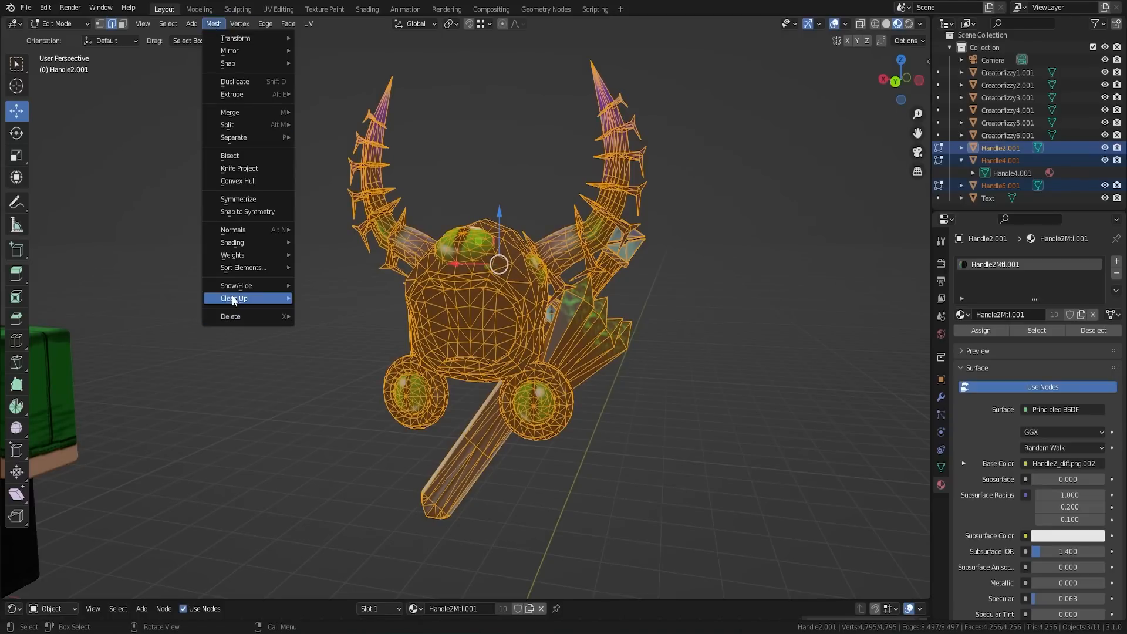
mouse_move(234, 298)
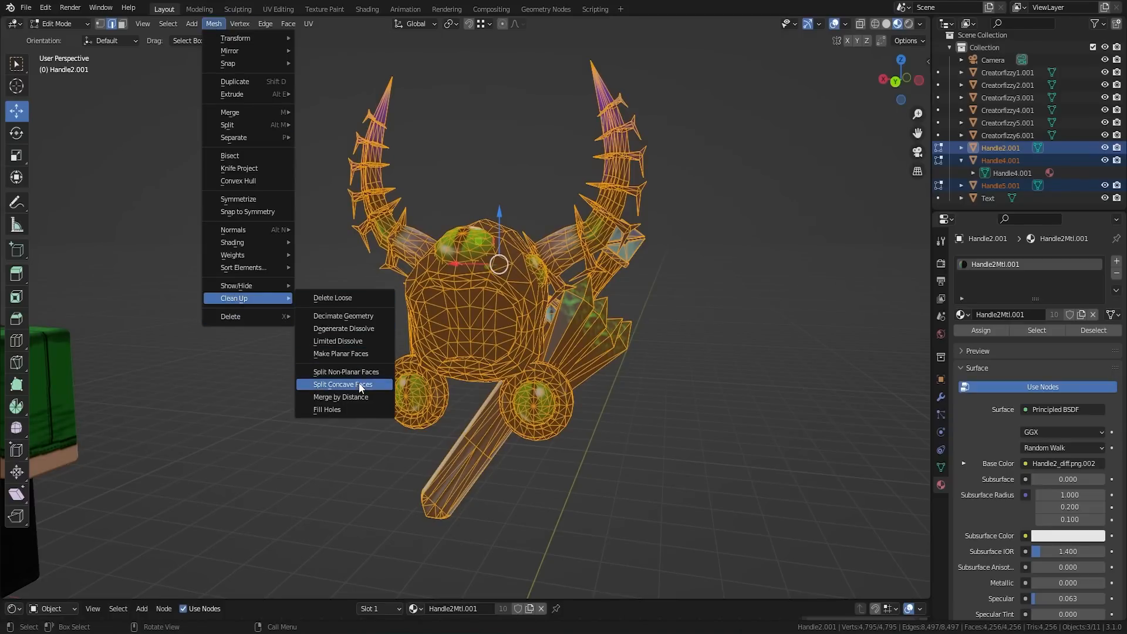
left_click(357, 397)
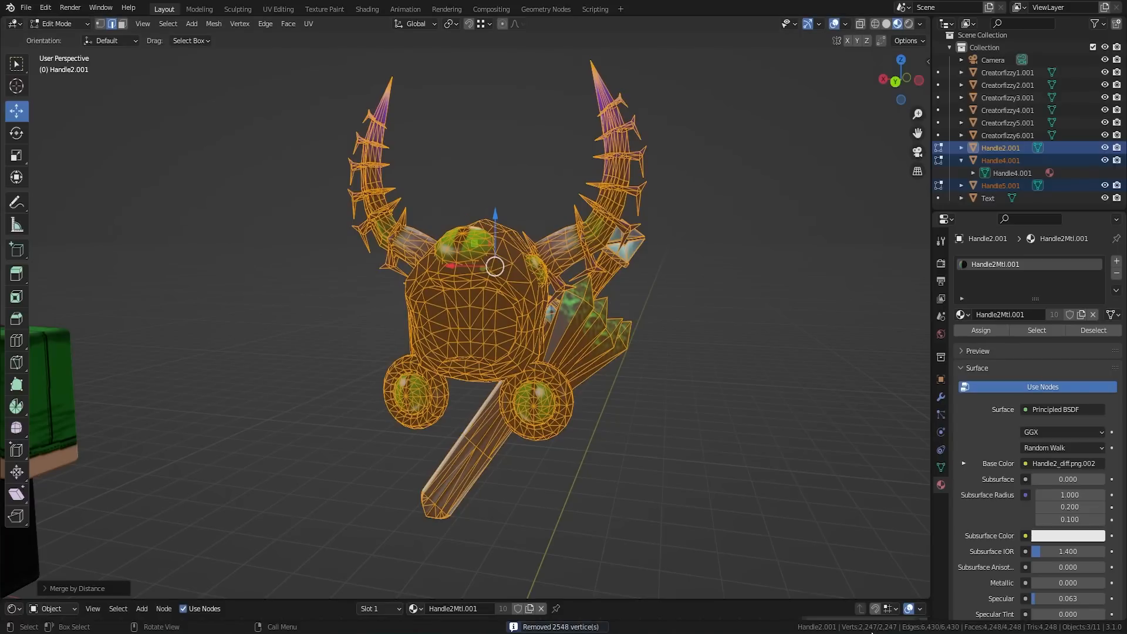
Apply Limited Dissolve to all geometry of the horns, hood and sword meshes
key("Tab")
mouse_move(666, 287)
middle_mouse_down()
mouse_move(453, 307)
mouse_move(695, 283)
middle_mouse_up()
key("Tab")
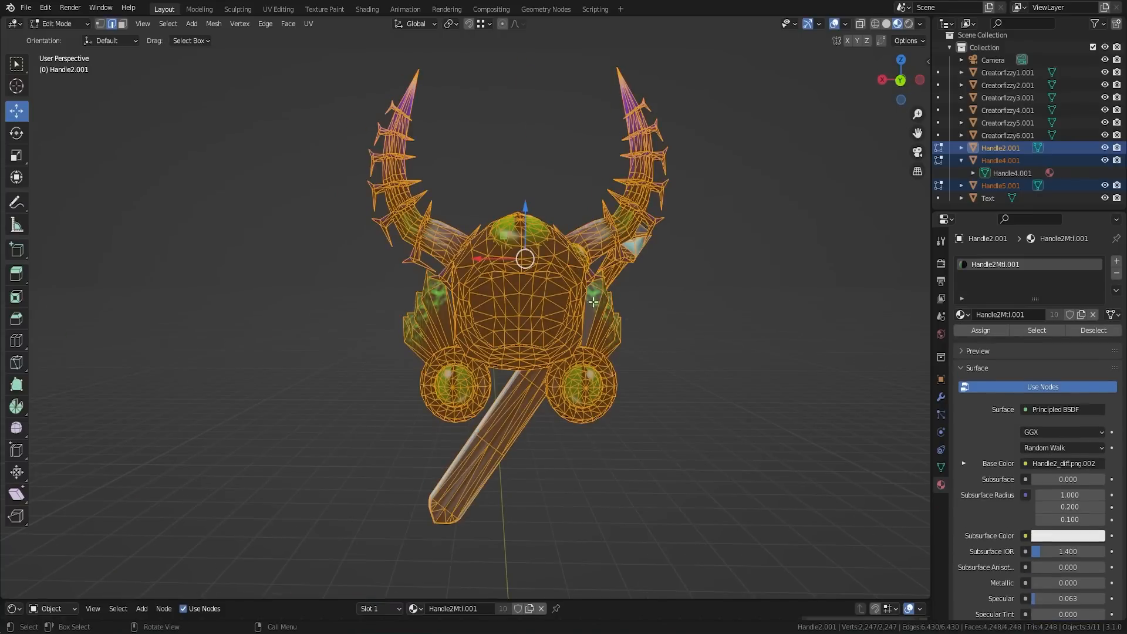
key("x")
left_click(576, 296)
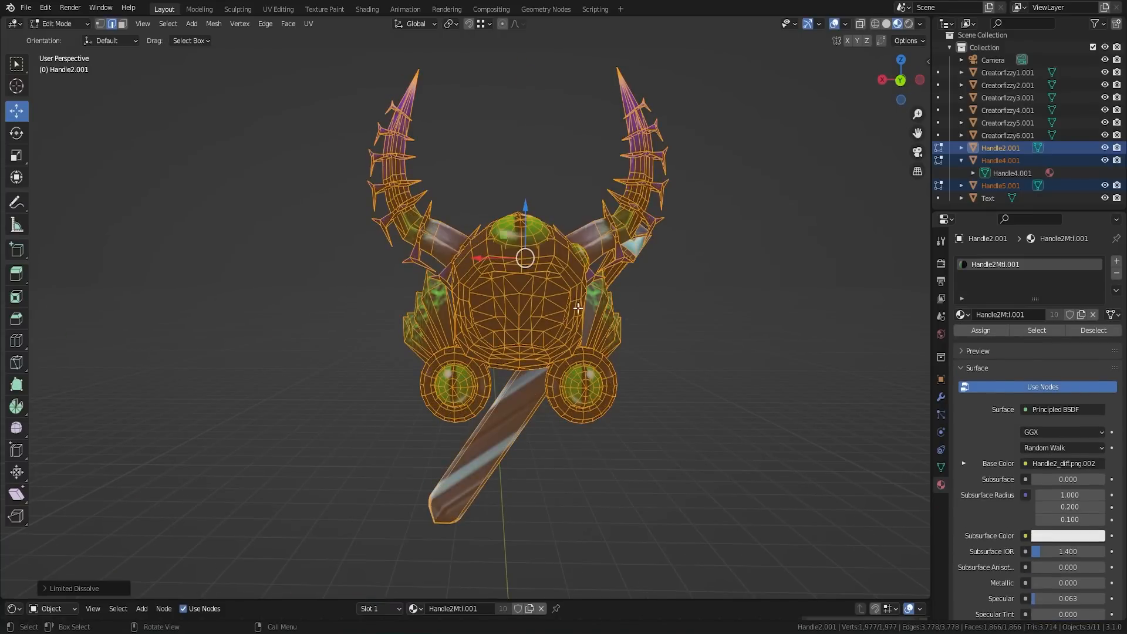
middle_click_drag(588, 337, 628, 411)
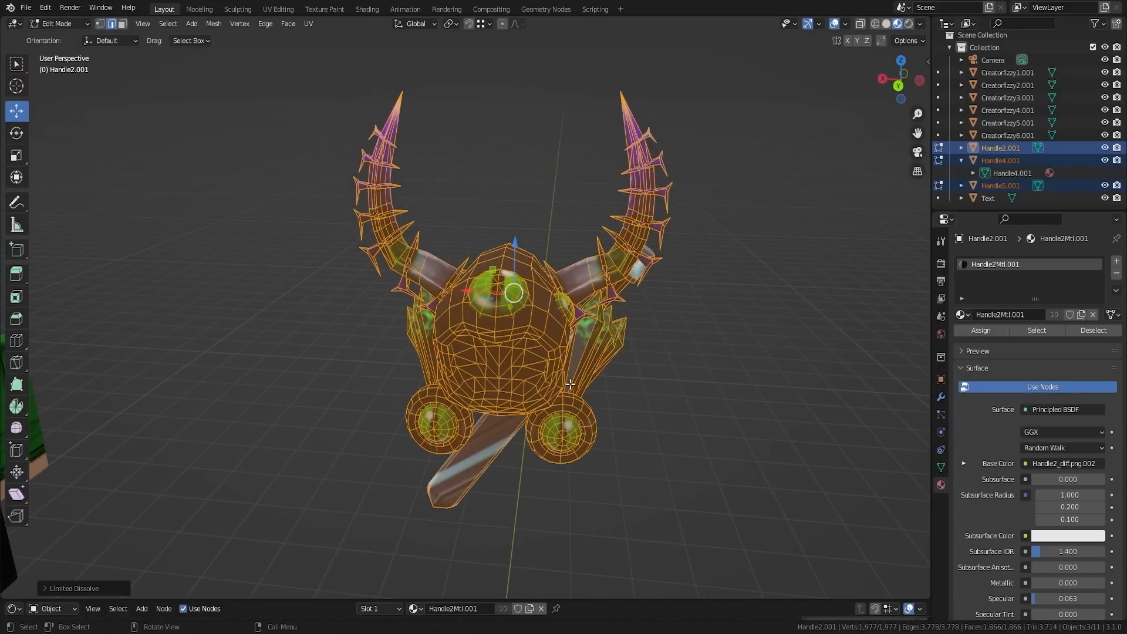
key("Tab")
key("Tab")
Select the linked pieces around the sword's crossguard in face mode and delete their faces
middle_click_drag(544, 327, 561, 370)
scroll(523, 344, "up", 3)
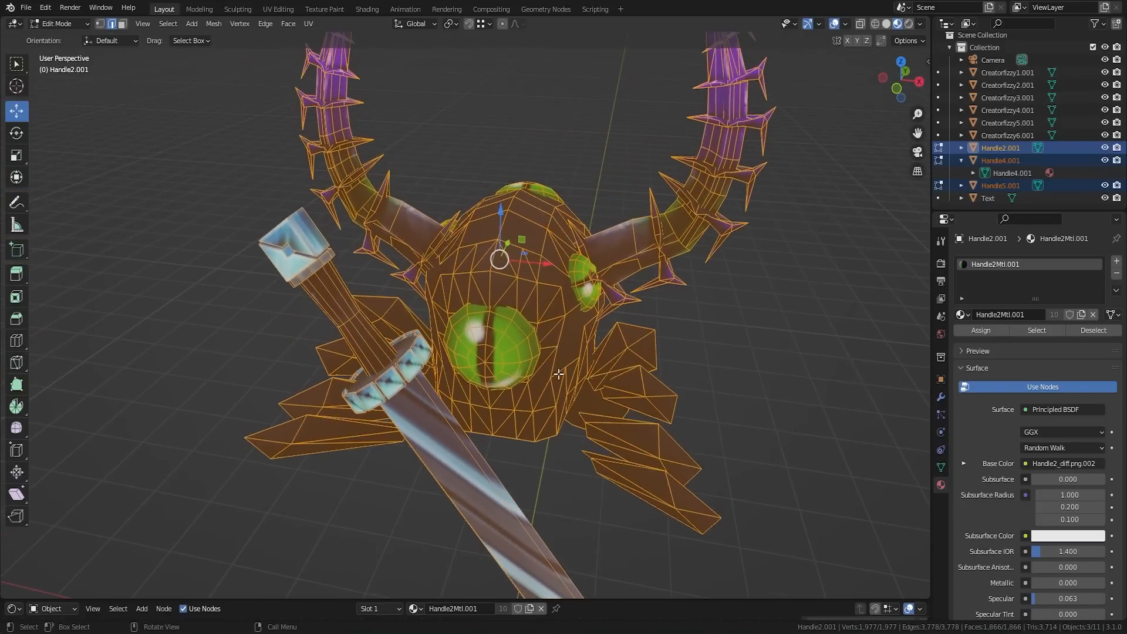
scroll(491, 387, "up", 4)
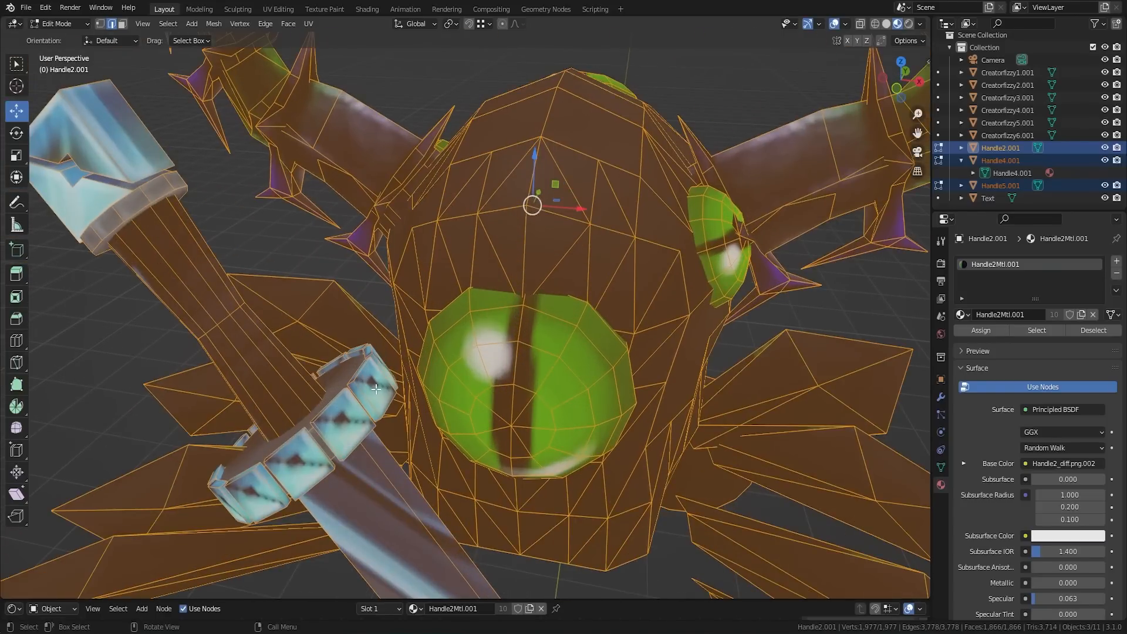
key("alt+a")
key("3")
left_click(372, 391)
key("l")
middle_click_drag(391, 353, 339, 447)
key("l")
key("l")
key("l")
key("l")
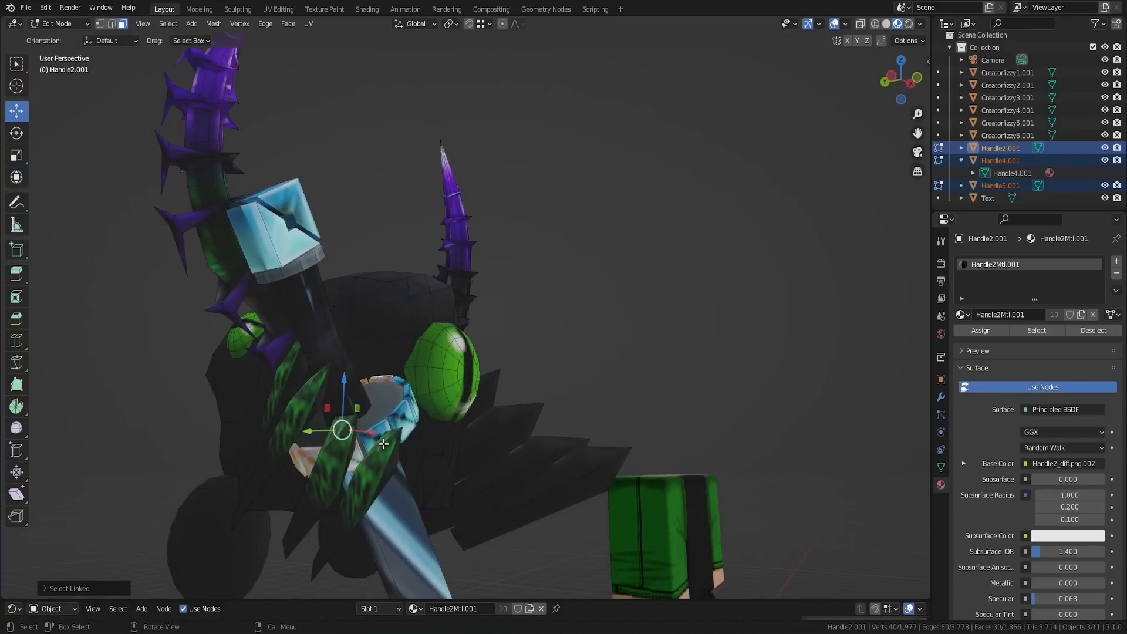
key("x")
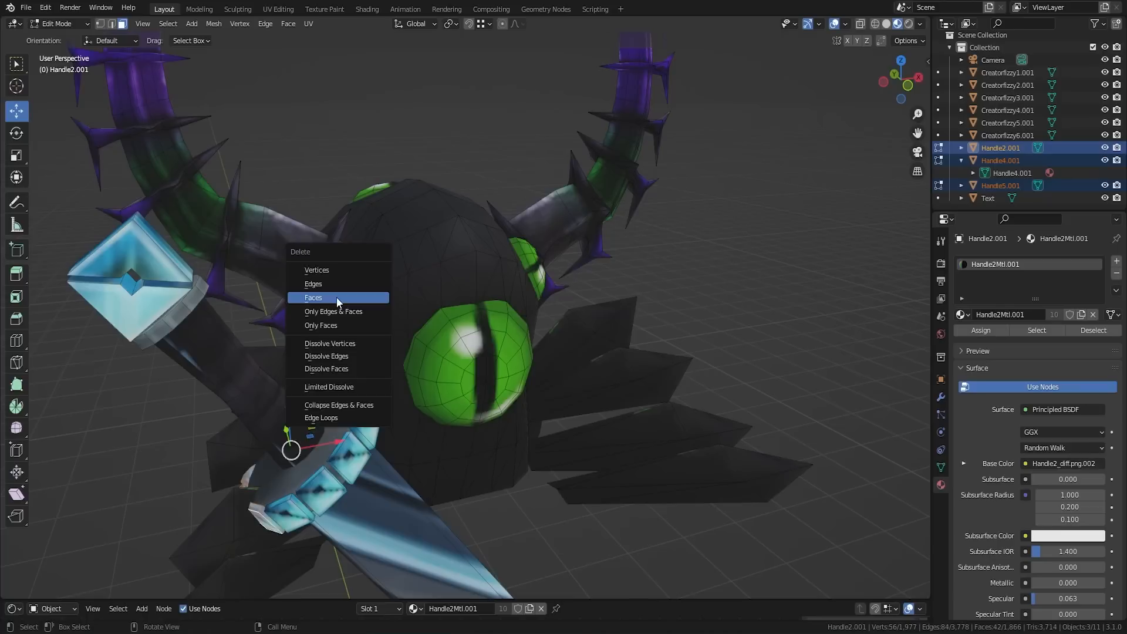
left_click(337, 299)
Examine the simplified accessories from several angles in Object Mode and Edit Mode
middle_click_drag(336, 450, 530, 430)
scroll(530, 430, "down", 6)
middle_click_drag(513, 387, 550, 426)
key("Tab")
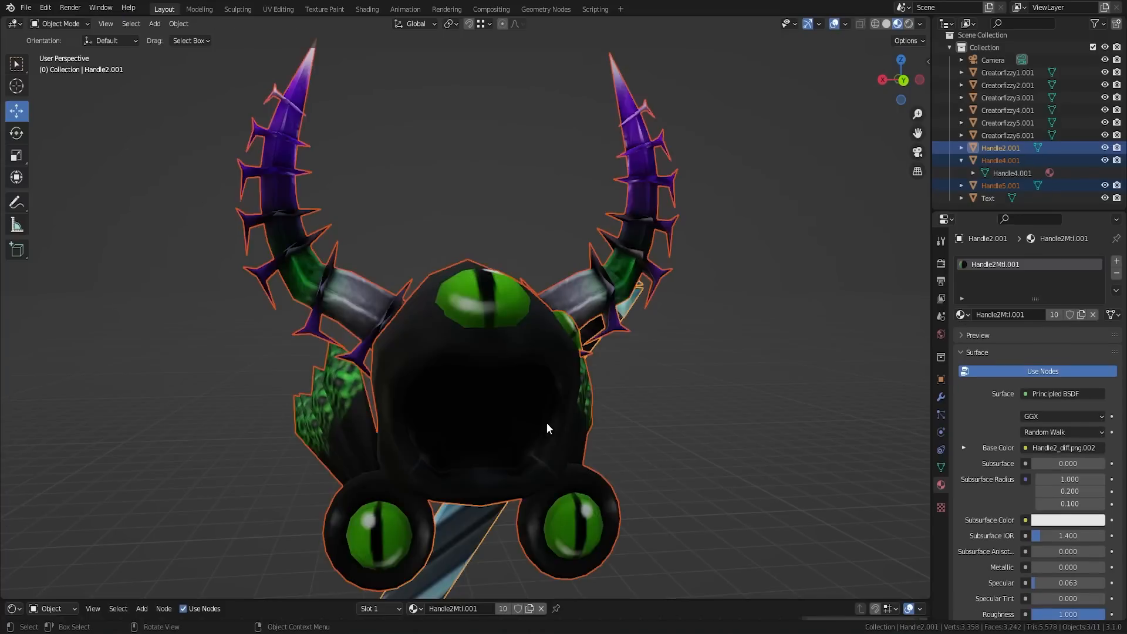
scroll(629, 355, "down", 4)
key("Tab")
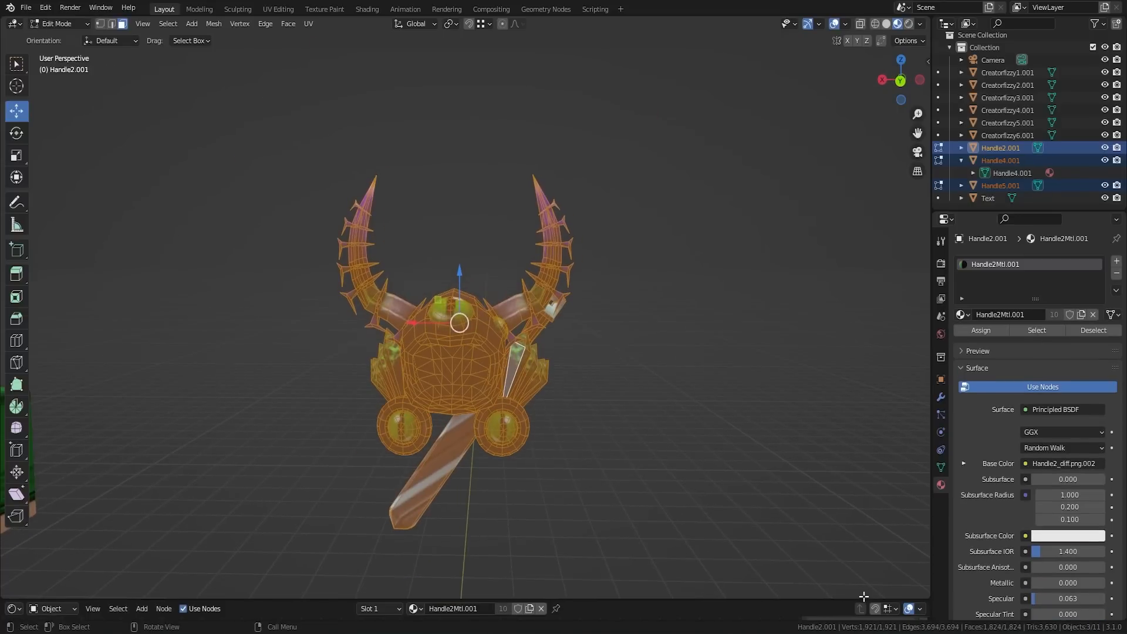
middle_click_drag(616, 355, 419, 392)
scroll(440, 384, "up", 2)
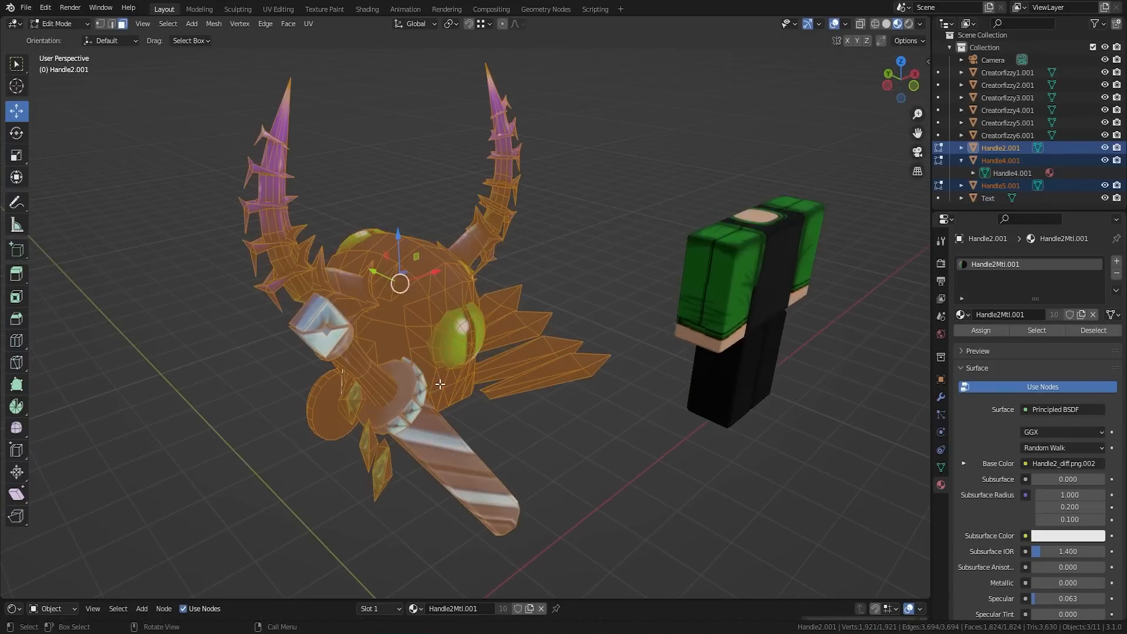
middle_click_drag(368, 360, 562, 329)
scroll(562, 328, "down", 4)
key("Tab")
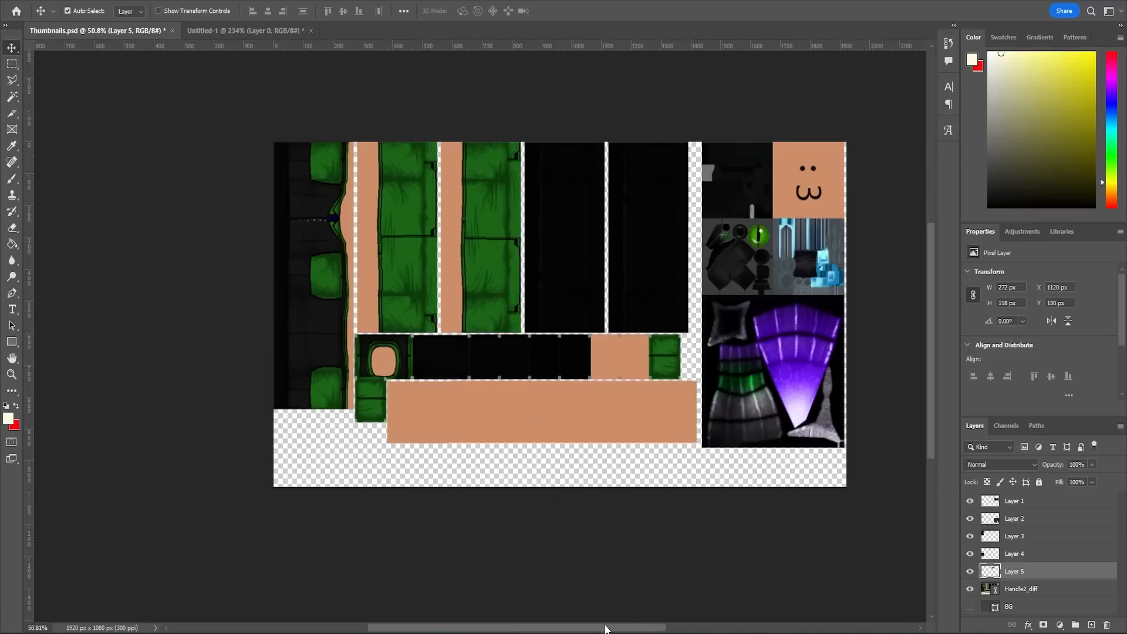
In Photoshop, look over the avatar's texture layout in Thumbnails.psd and clear the layer selection
left_click_drag(605, 626, 638, 627)
scroll(607, 444, "up", 3)
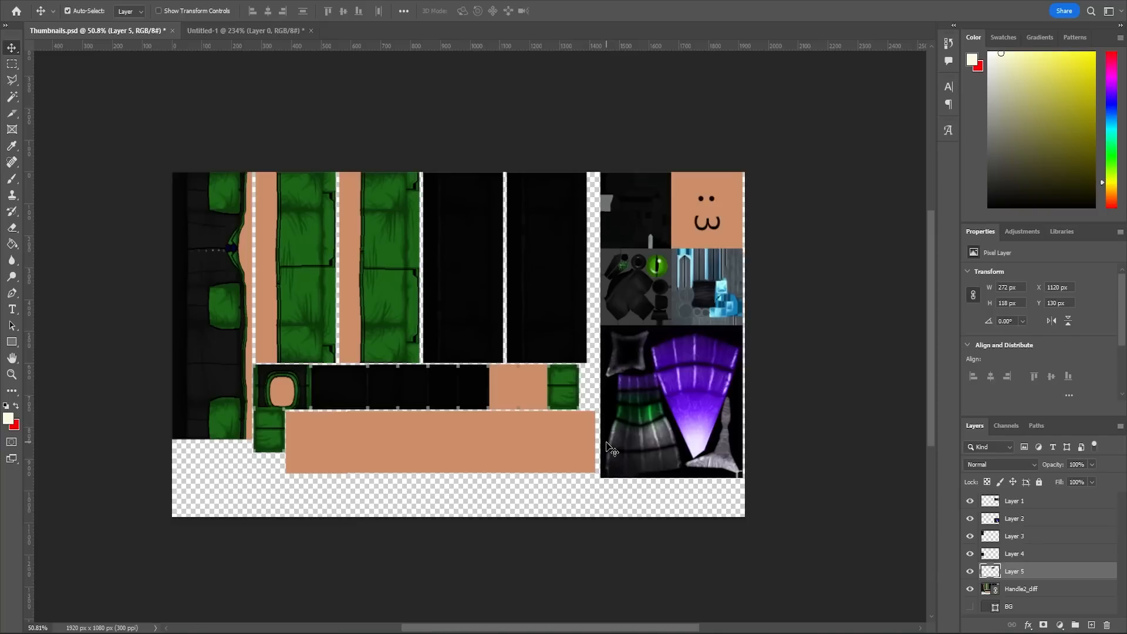
mouse_move(527, 268)
left_mouse_down()
mouse_move(527, 294)
mouse_move(530, 270)
left_mouse_up()
left_click(762, 355)
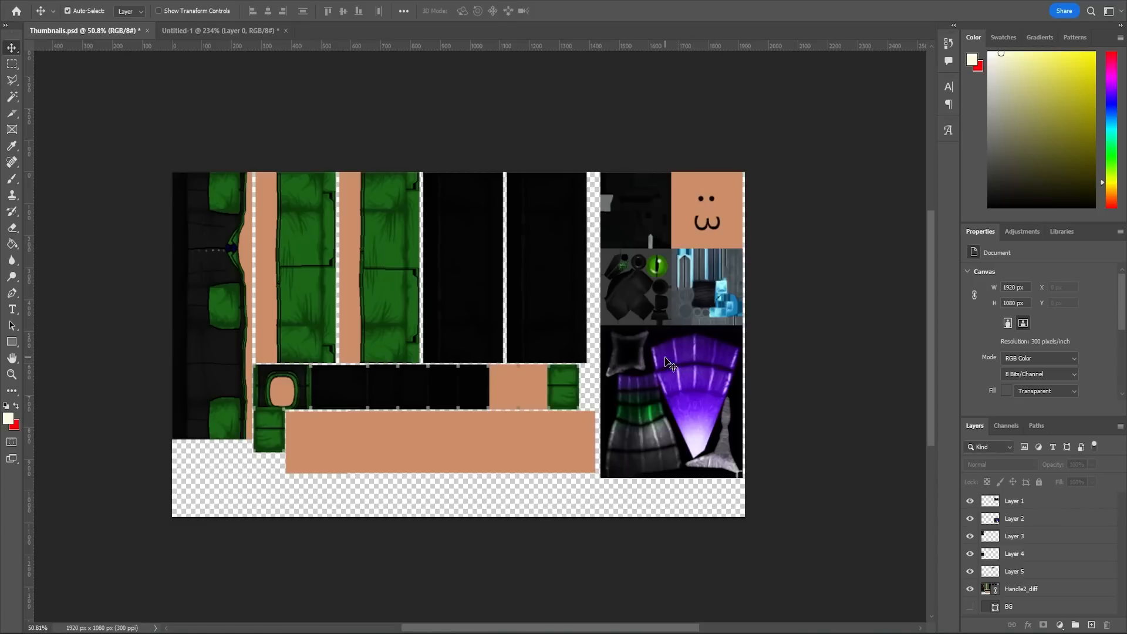
Compare the square sheet in Untitled-1 with the texture layout in Thumbnails.psd, ending on Untitled-1
left_click(242, 33)
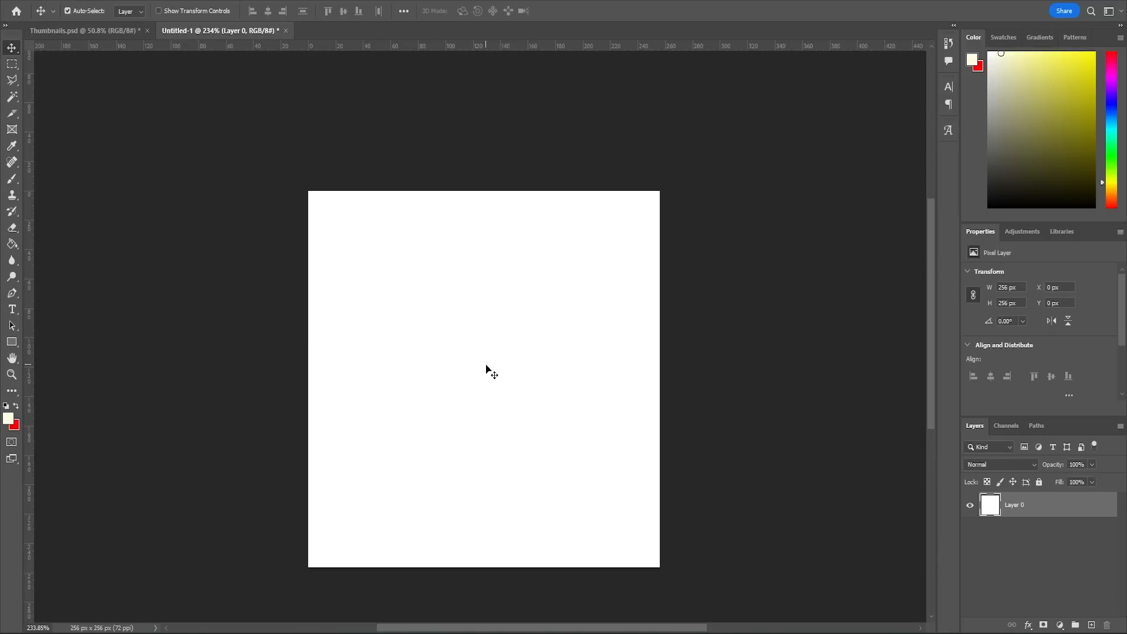
left_click(109, 31)
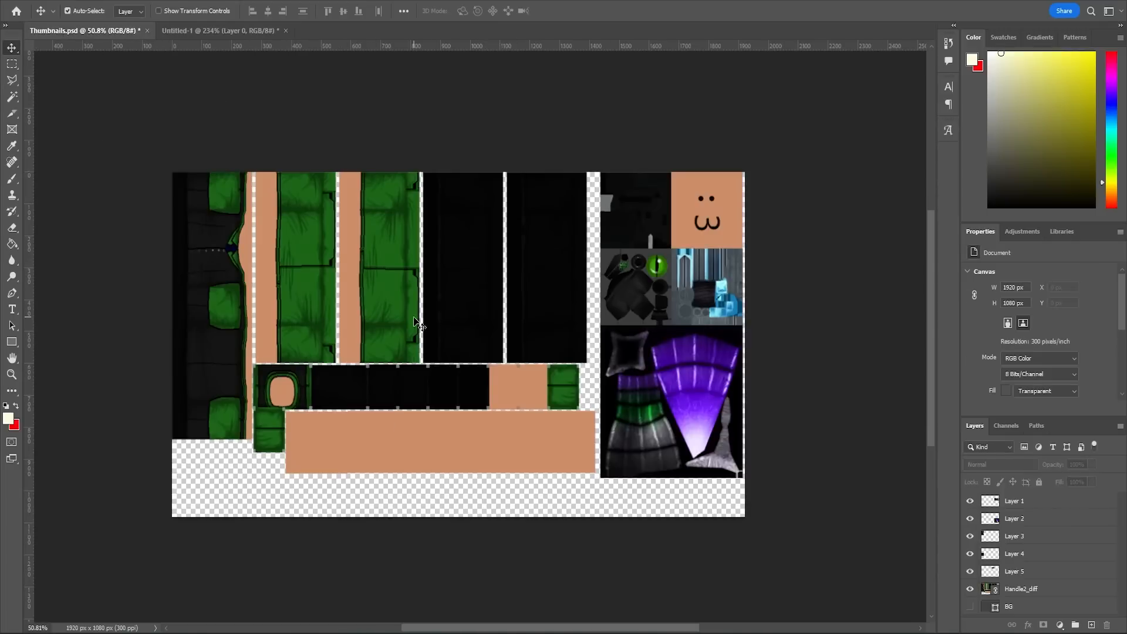
left_click(232, 30)
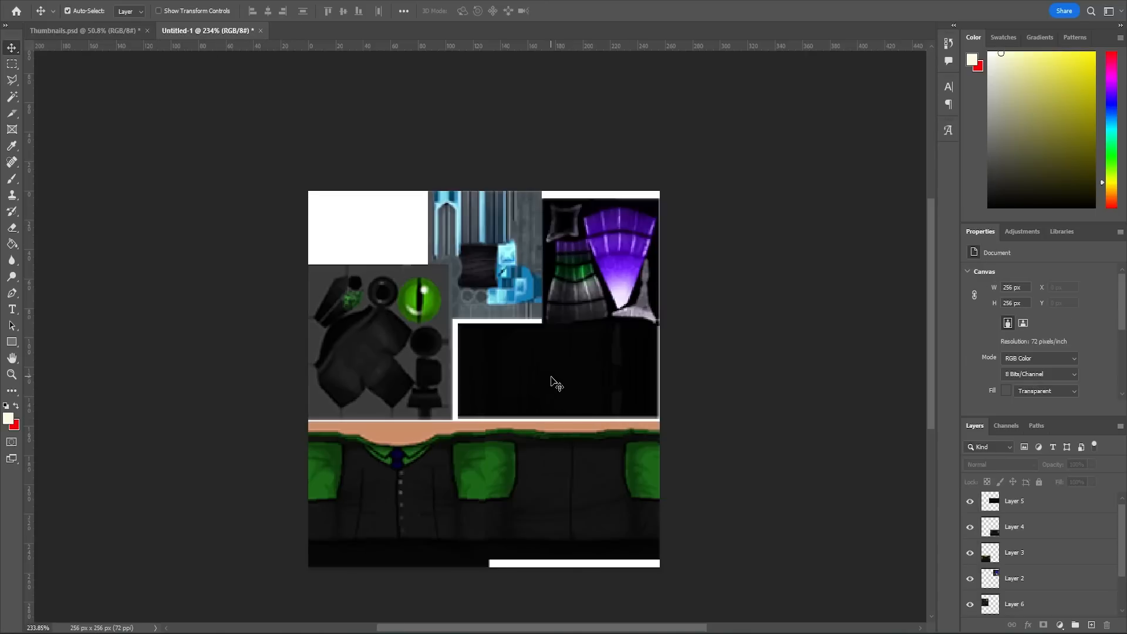
Nudge the right half of the torso texture on the Untitled-1 sheet down by 1 px
left_click(540, 459)
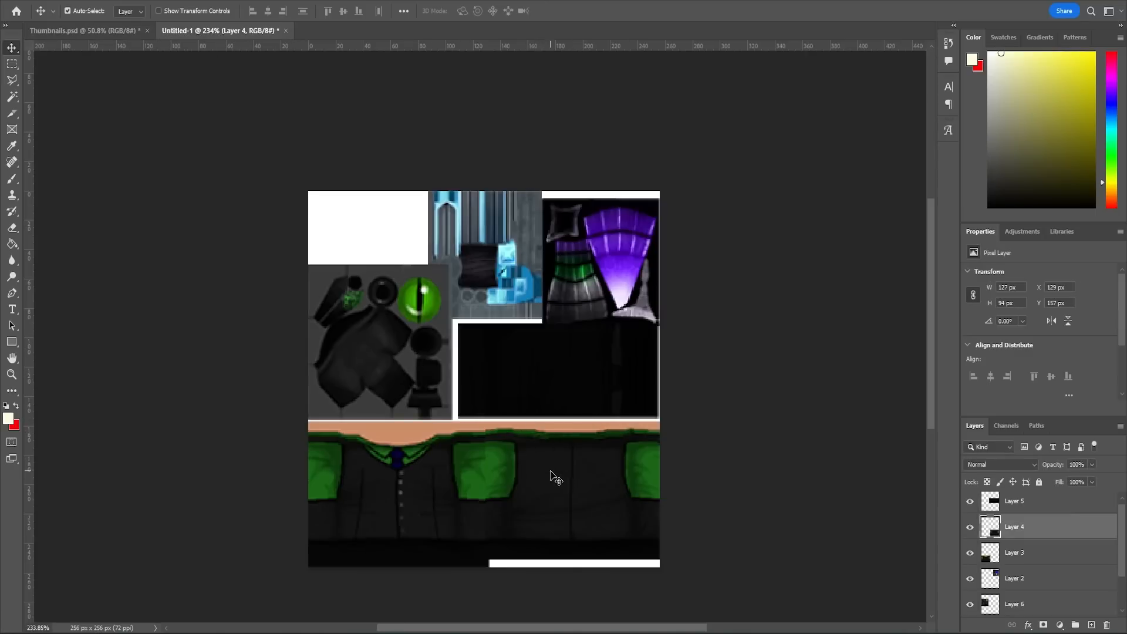
key("Down")
key("Down")
key("Up")
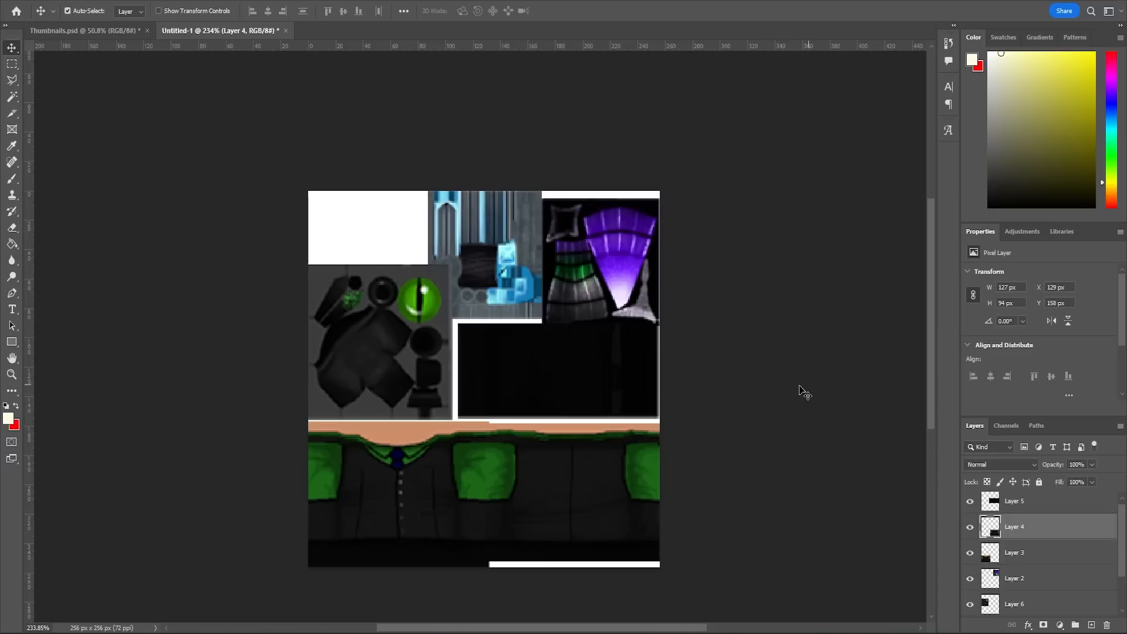
Check the purple horn, blue sword and plain black texture pieces on the sheet by selecting each one
left_click(611, 269)
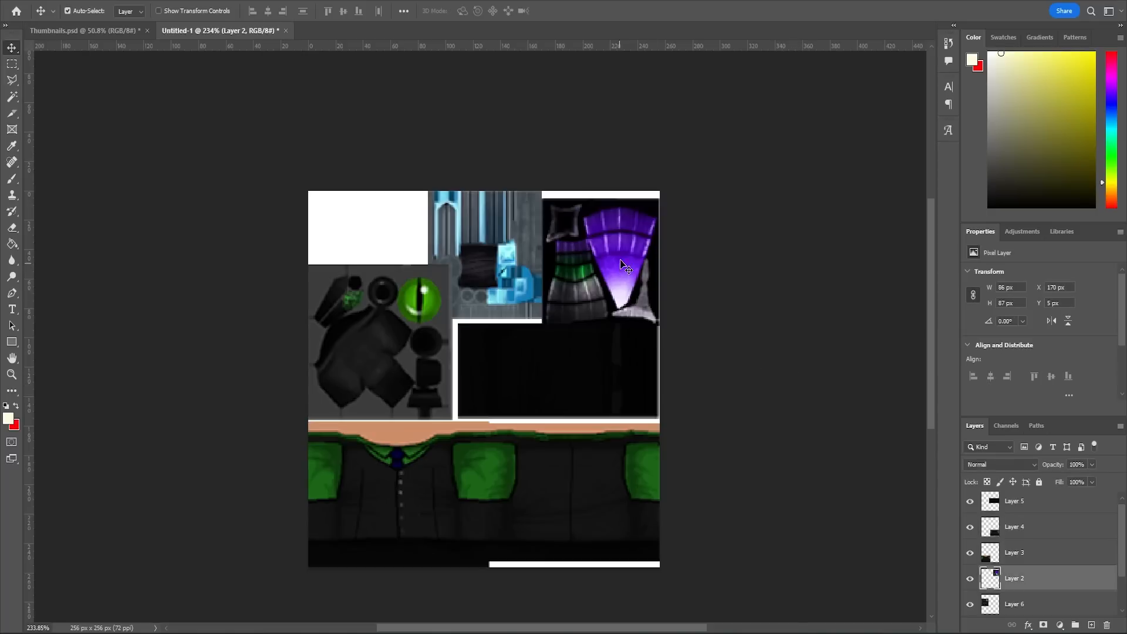
left_click(474, 262)
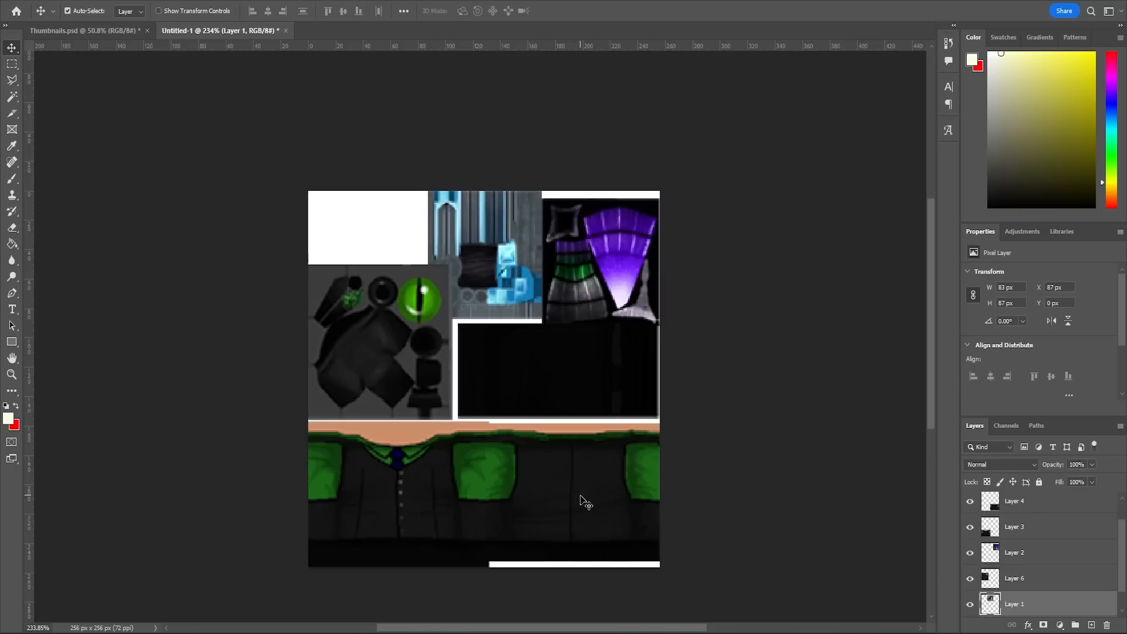
left_click(602, 379)
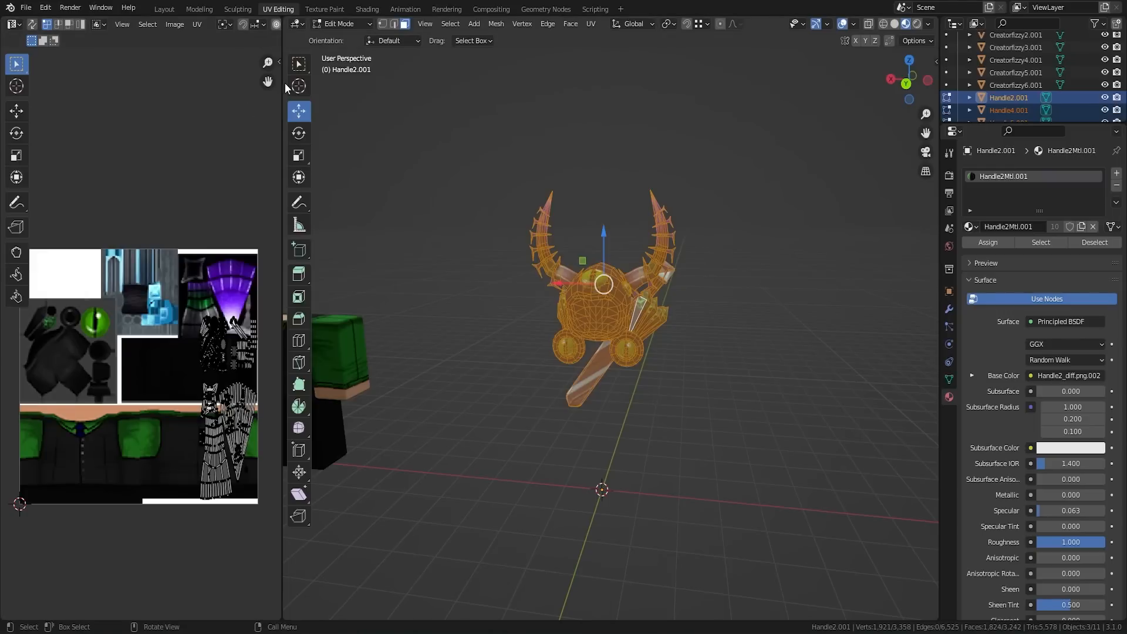
In Blender, widen the UV editor beside the 3D viewport and centre the Plushie.jpg sheet in it
left_click_drag(284, 82, 332, 88)
middle_click_drag(188, 303, 214, 279)
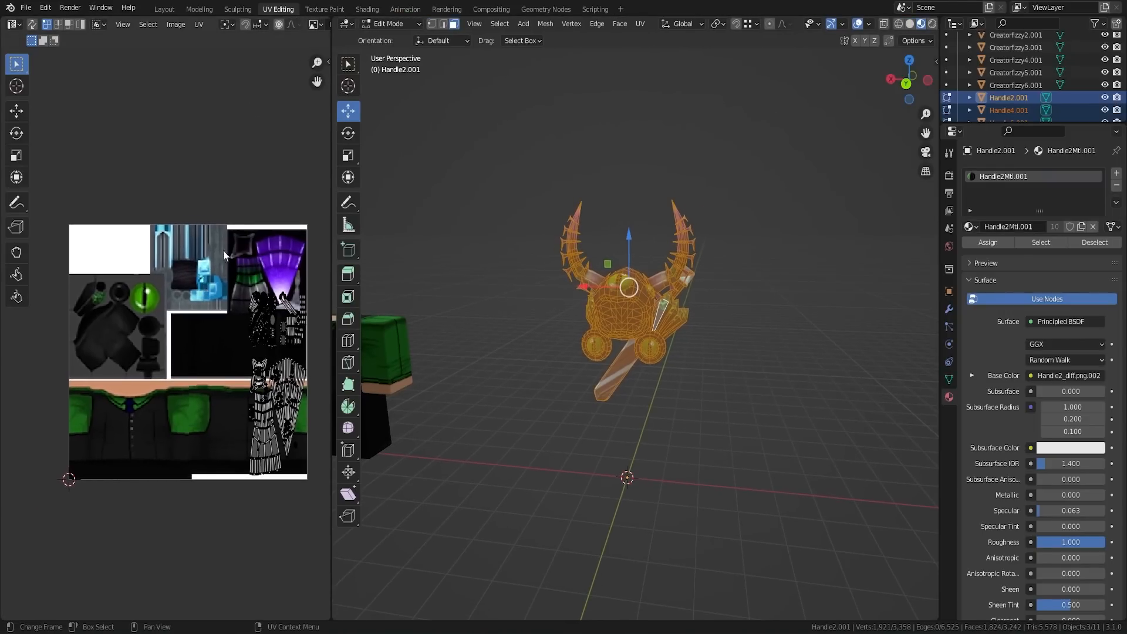
left_click_drag(332, 47, 445, 59)
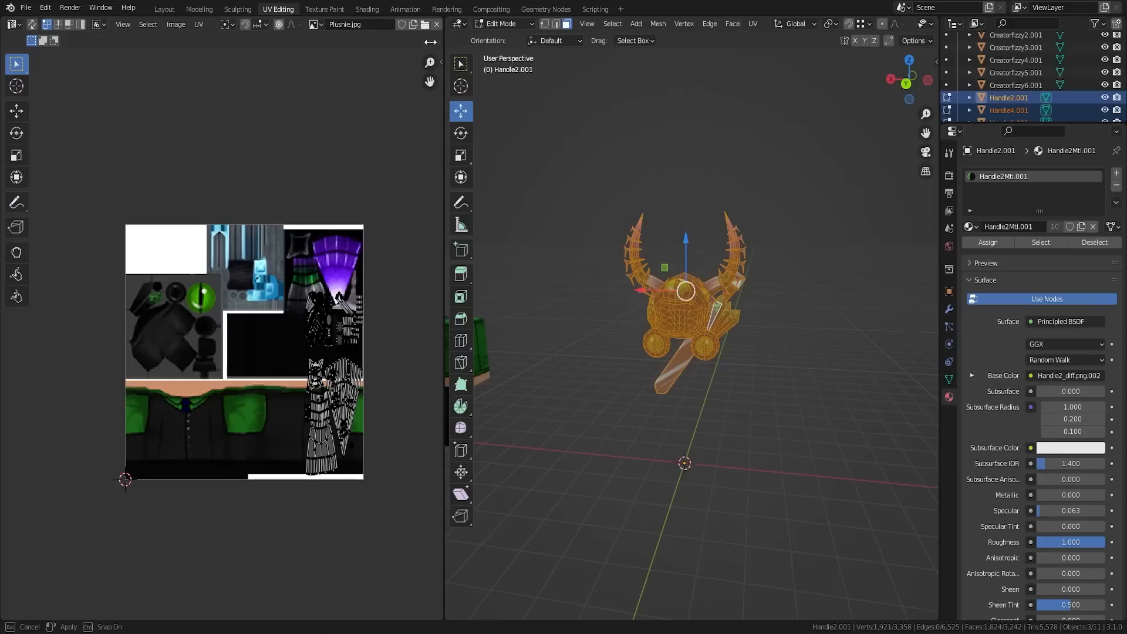
left_click_drag(444, 37, 241, 36)
middle_click_drag(172, 271, 161, 228)
left_click_drag(237, 146, 345, 147)
Return to Object Mode and join the hood, sword and horns into one object with the horns active
scroll(601, 304, "up", 4)
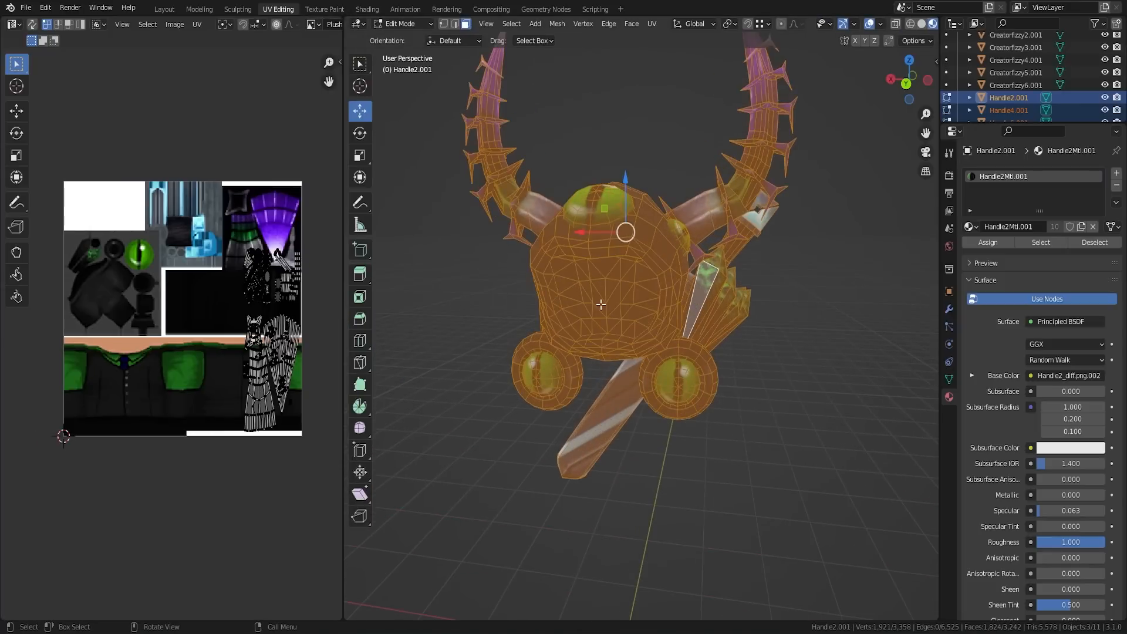
key("Tab")
left_click(666, 262)
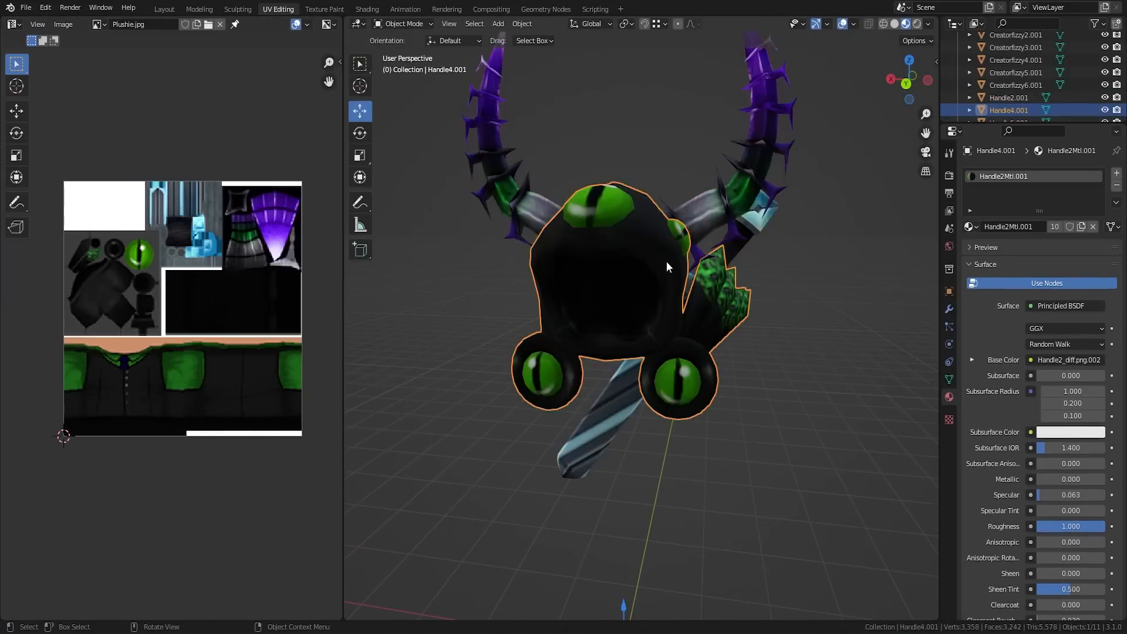
left_click(723, 202, "shift")
key("ctrl+j")
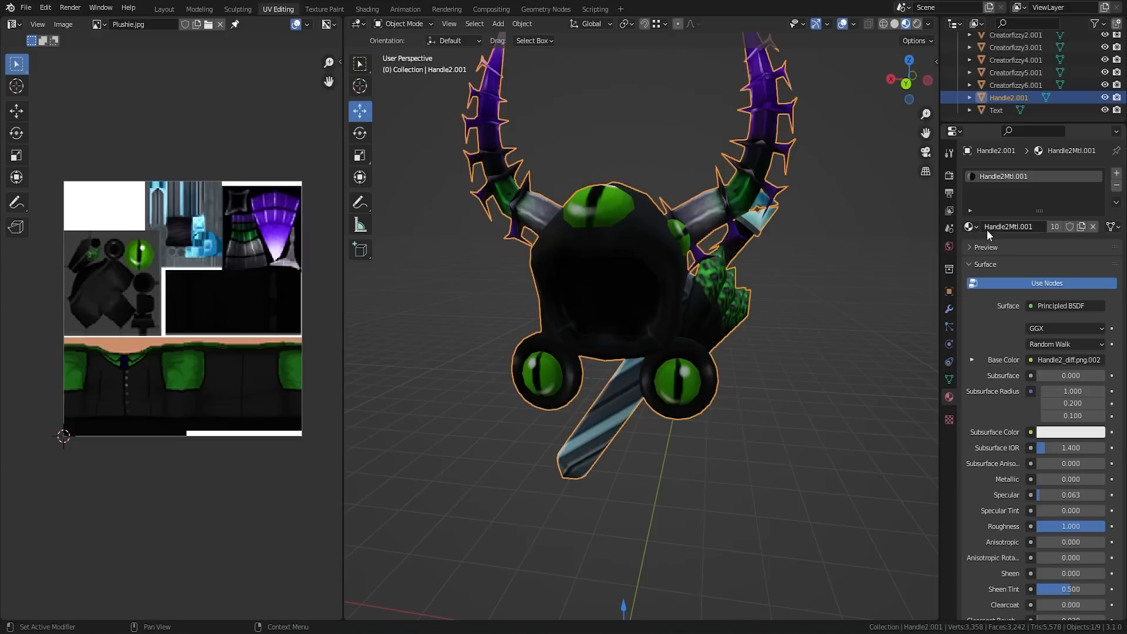
Set the joined accessory material's Base Color image to Plushie.jpg
left_click(972, 361)
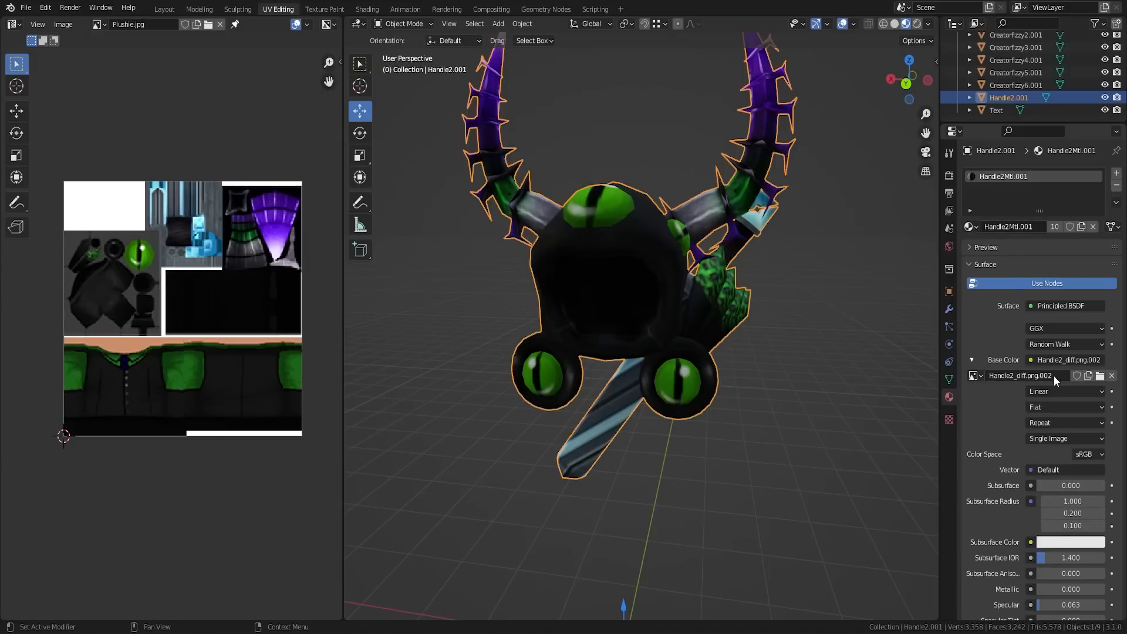
left_click(976, 375)
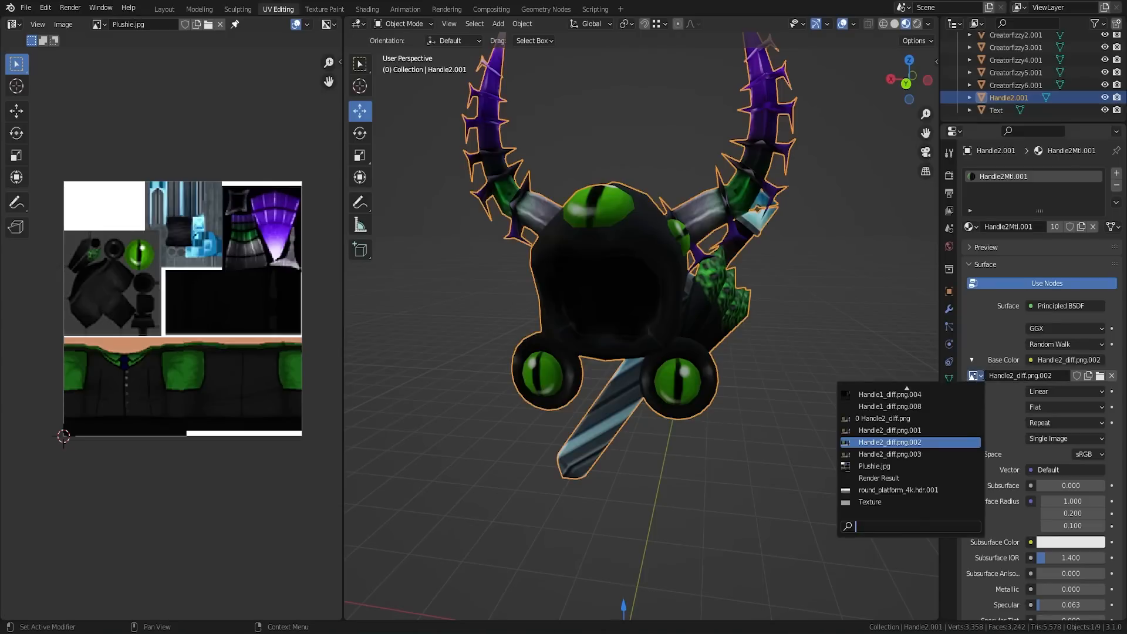
left_click(884, 467)
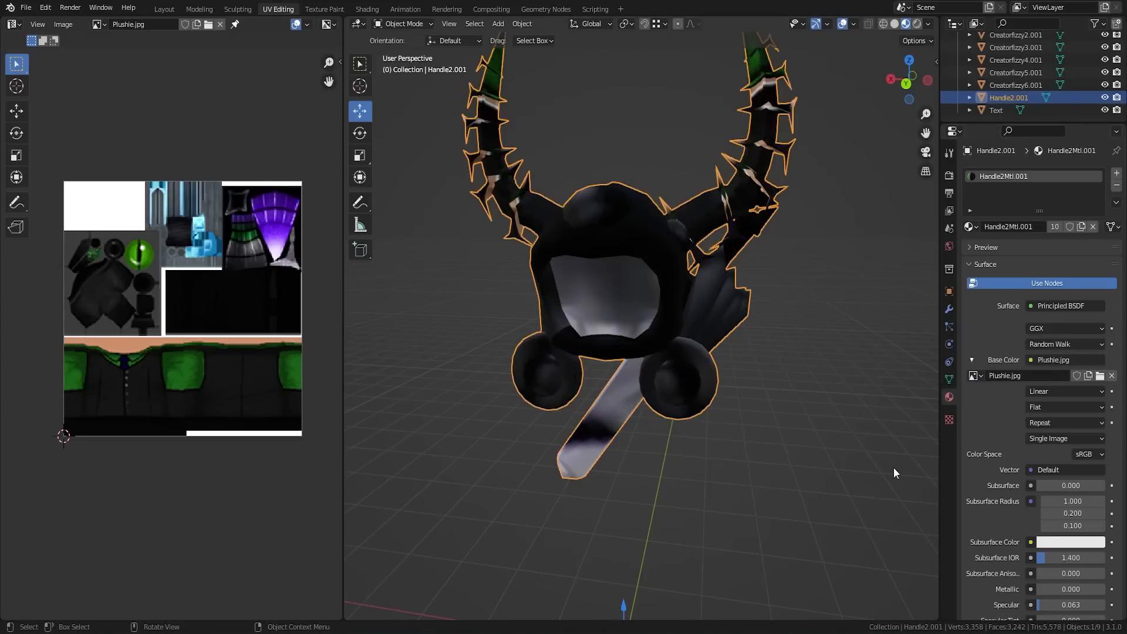
middle_click_drag(665, 217, 630, 260)
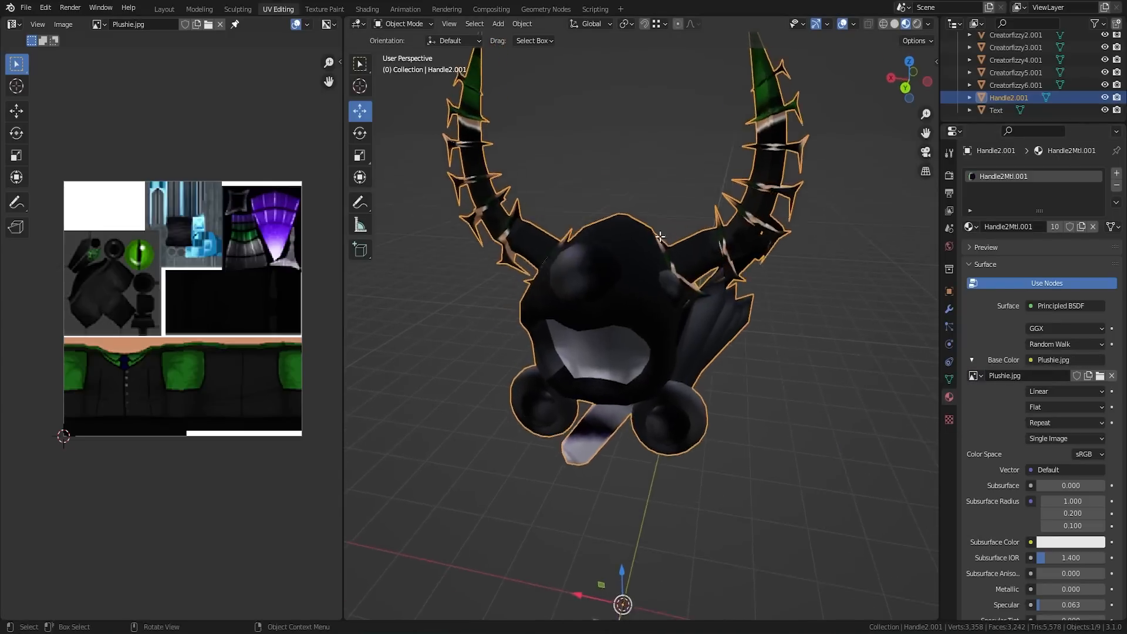
Move the hood's UV islands in Edit Mode onto the grey hood texture on the Plushie.jpg sheet
key("Tab")
scroll(217, 318, "up", 4)
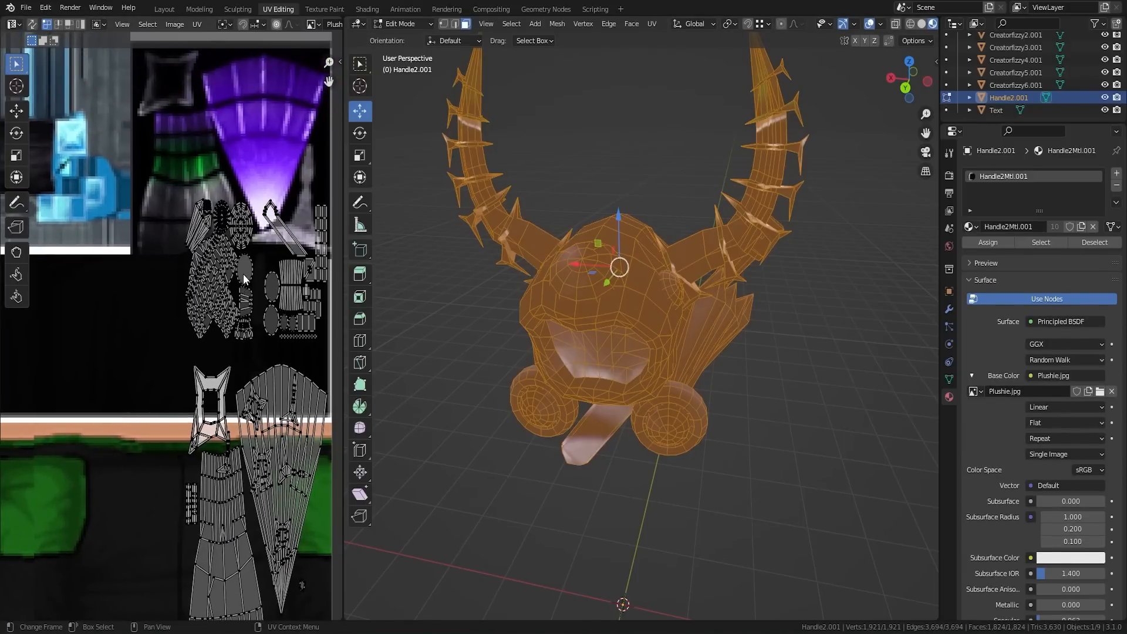
left_click_drag(178, 189, 254, 347)
scroll(218, 290, "up", 3)
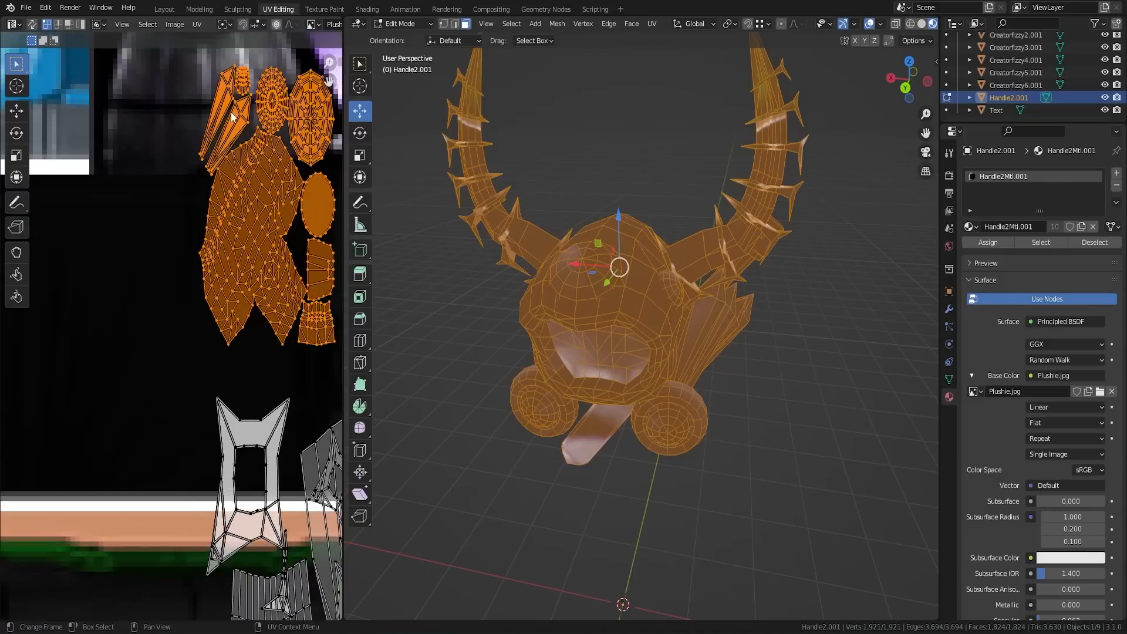
middle_click_drag(234, 143, 164, 193)
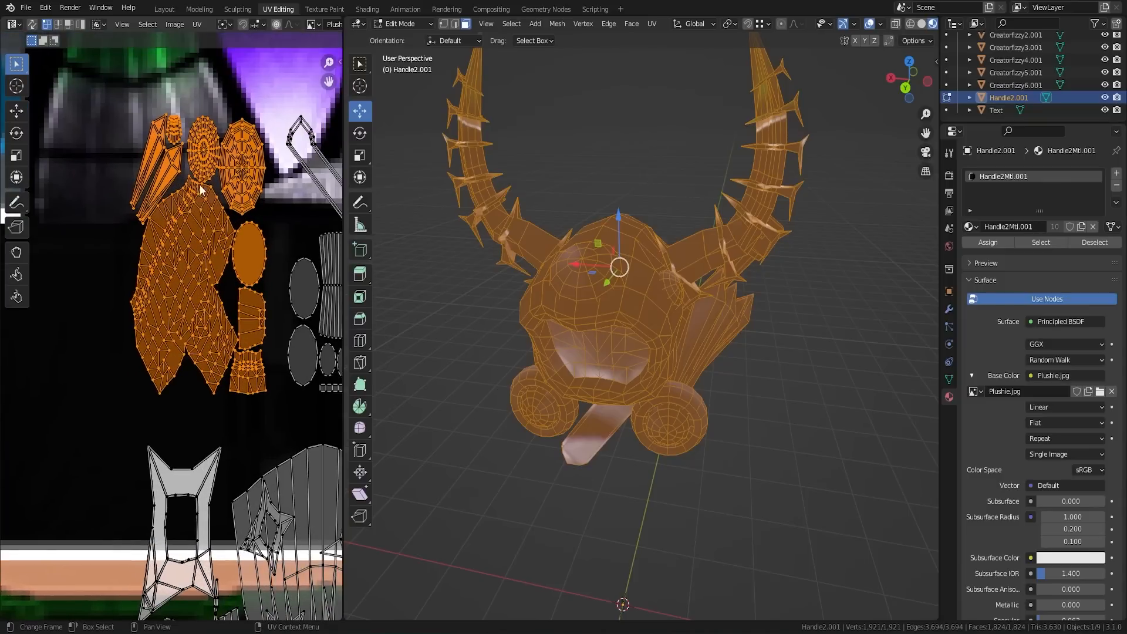
scroll(192, 241, "down", 5)
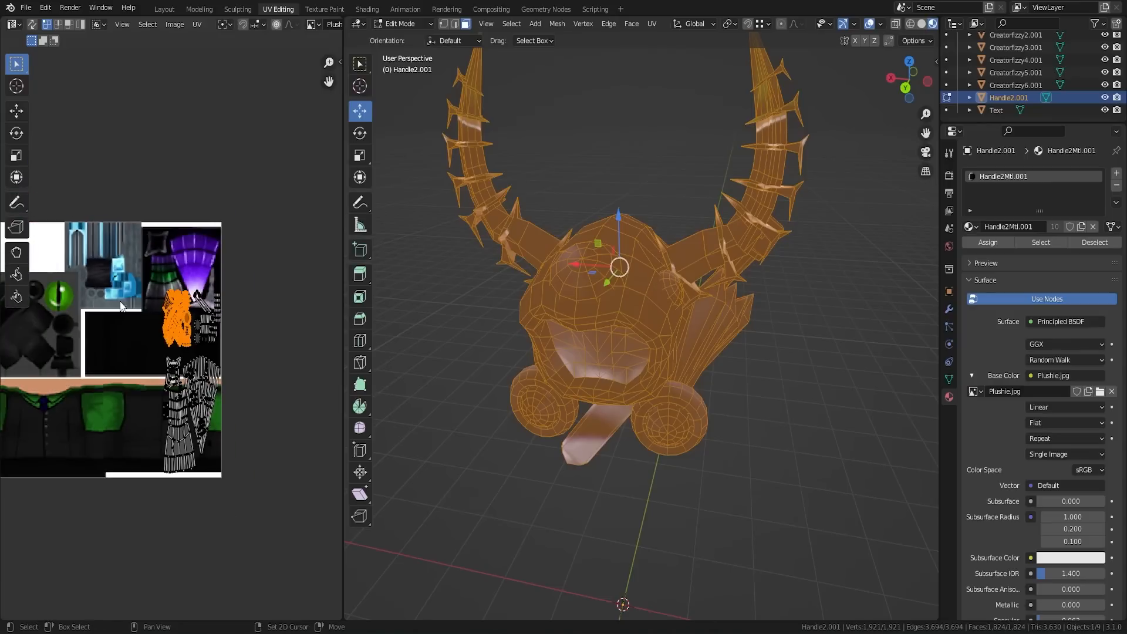
key("g")
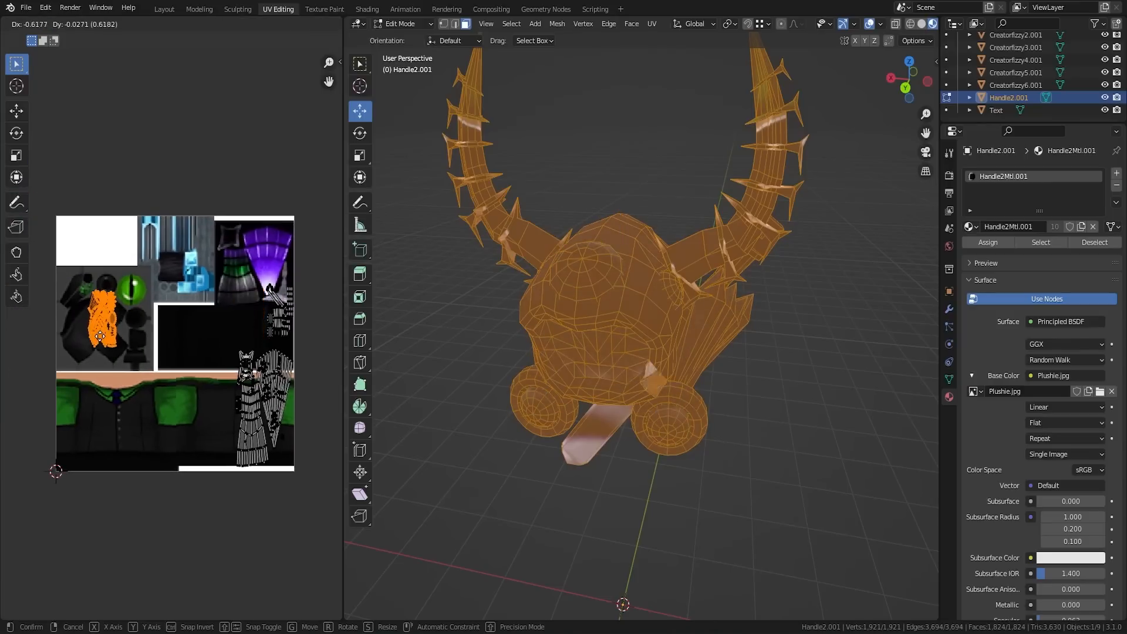
left_click(100, 341)
Scale the hood's UV islands up uniformly to match the height of the hood texture
scroll(115, 346, "up", 3)
scroll(117, 349, "down", 3)
key("s")
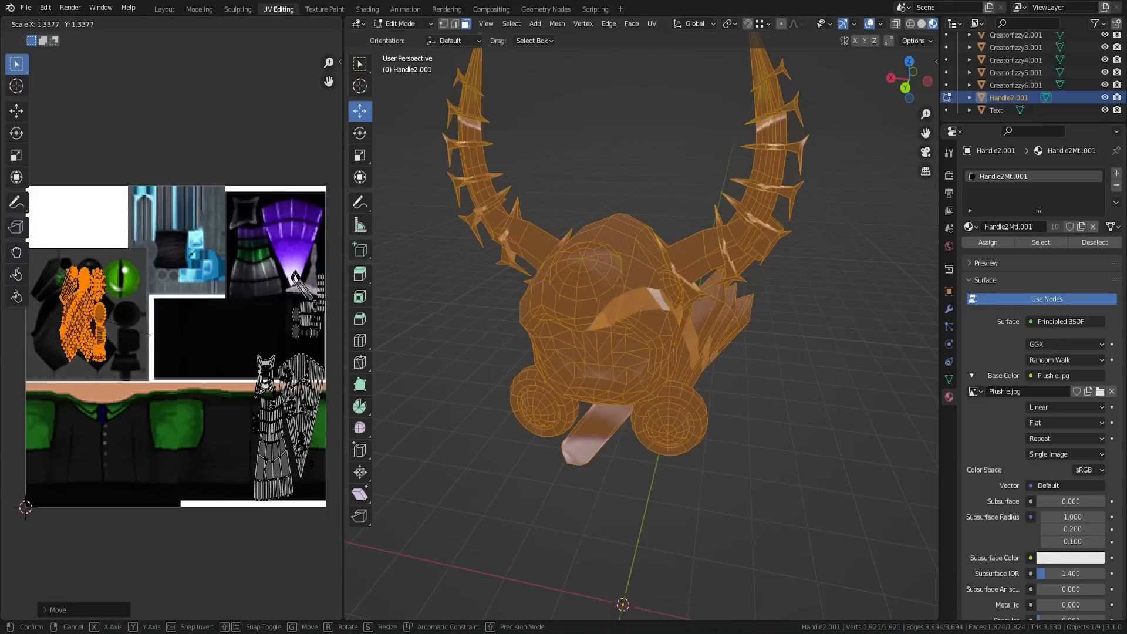
left_click(212, 356)
middle_click_drag(212, 357, 324, 363)
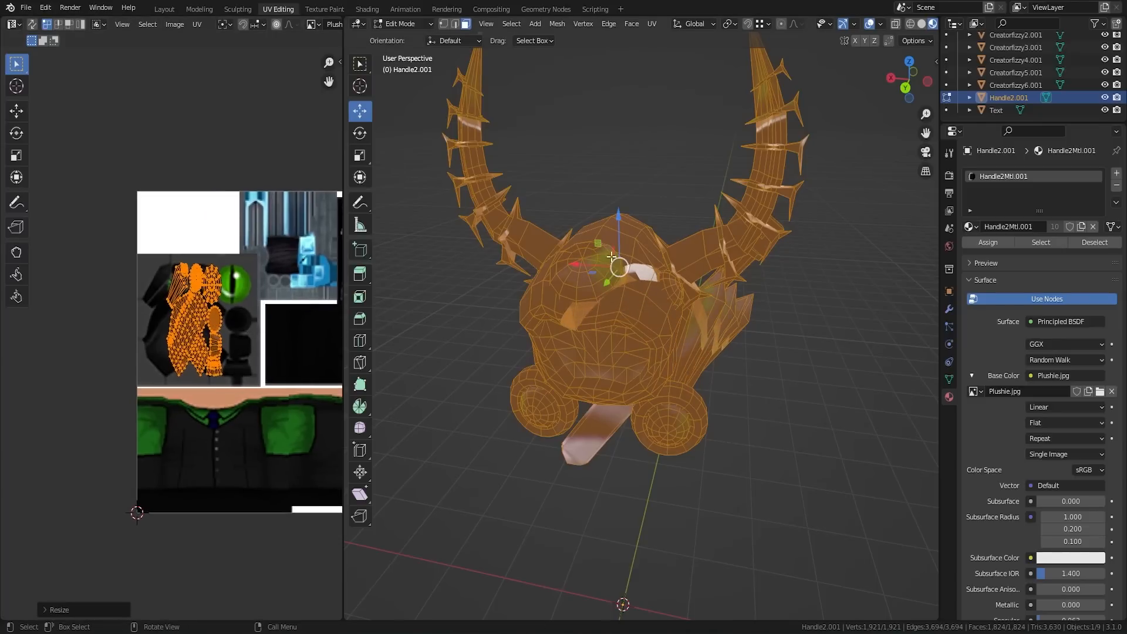
Stretch the hood's UV islands along X and nudge them sideways to line up with the hood texture
key("s")
key("x")
left_click(244, 316)
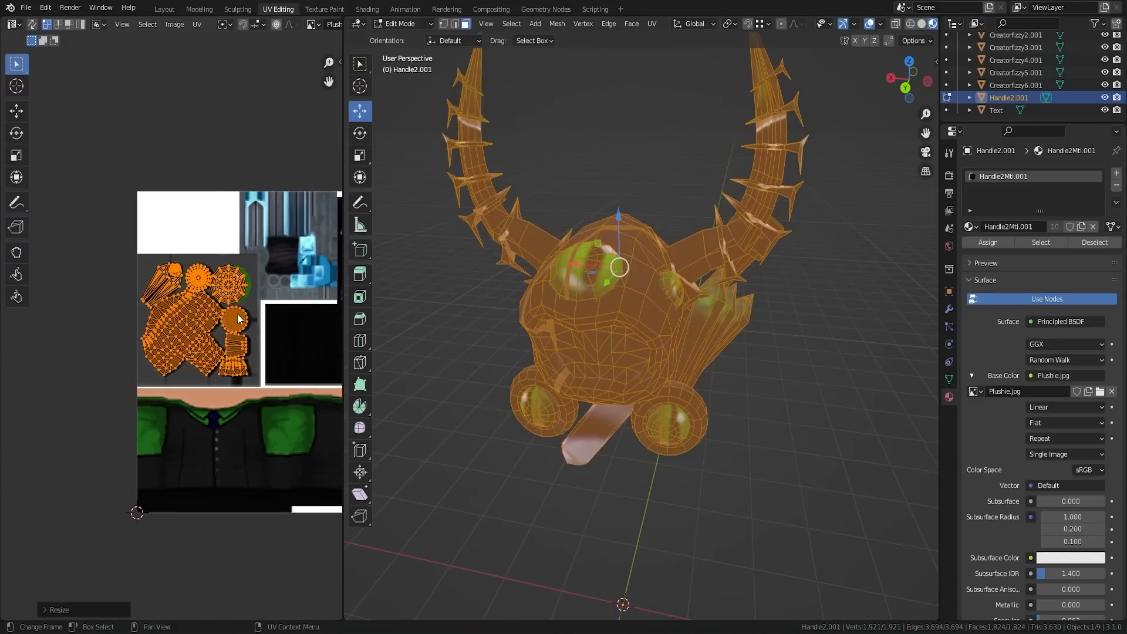
scroll(243, 316, "up", 2)
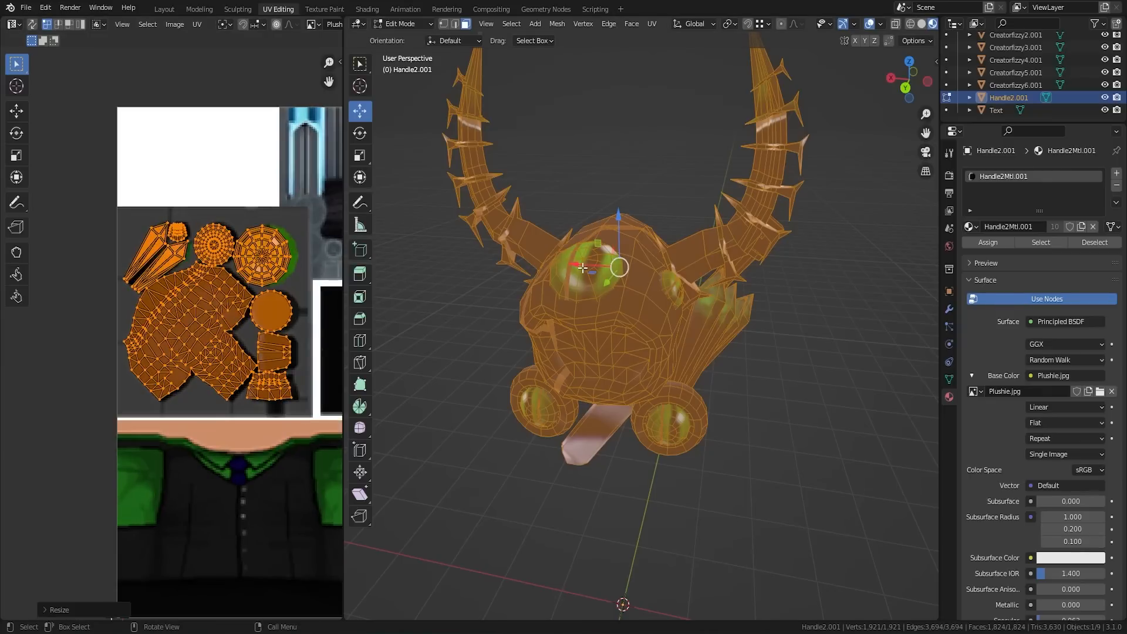
key("g")
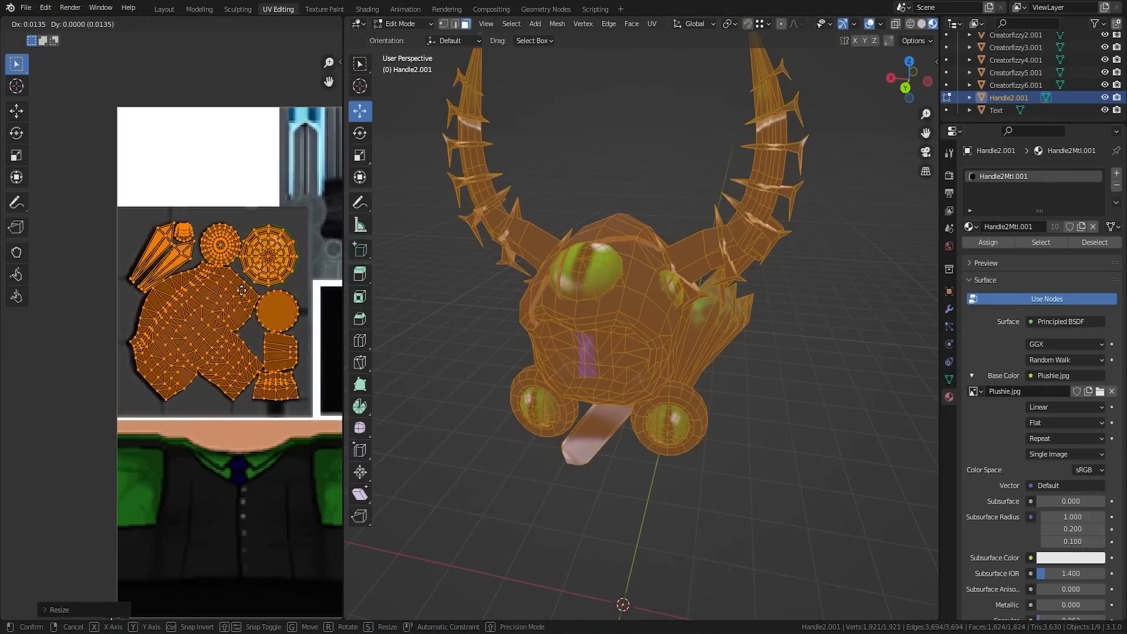
left_click(238, 291)
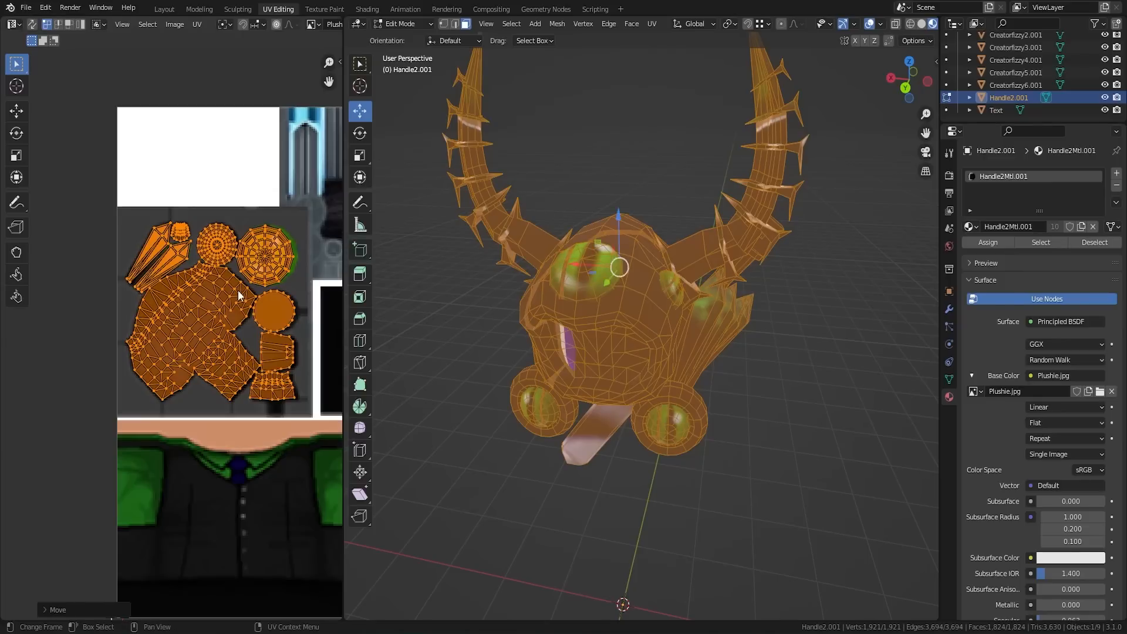
Try to shift the eye's UV island onto the green eye of the texture, and pick linked islands
left_click(272, 264)
key("l")
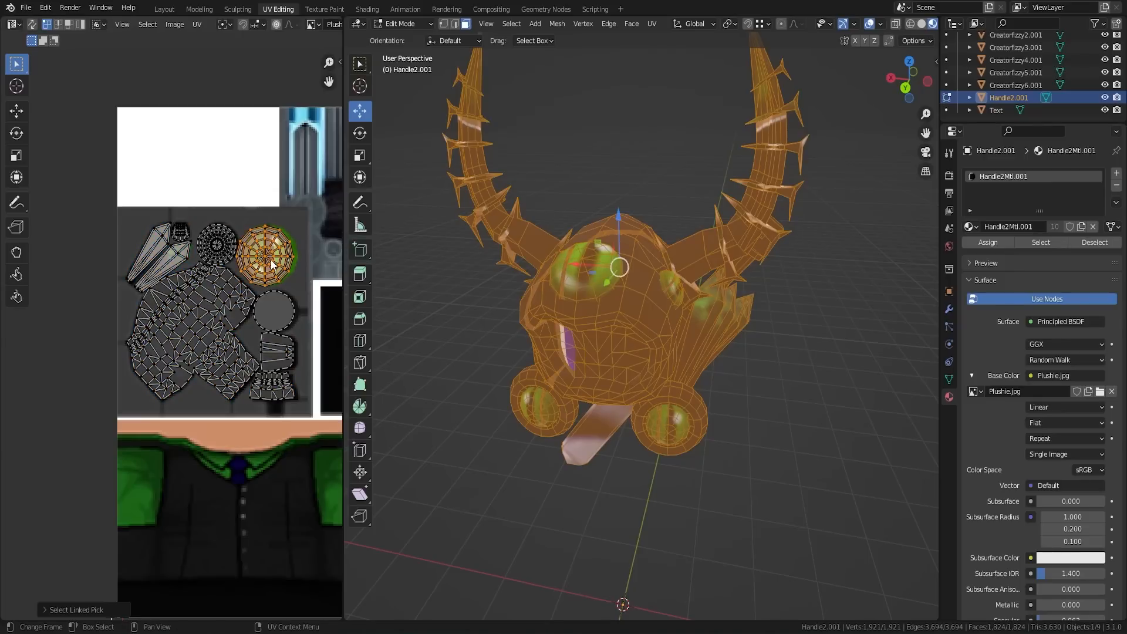
scroll(247, 274, "up", 5)
middle_click_drag(274, 285, 83, 436)
middle_click_drag(164, 328, 98, 385)
key("g")
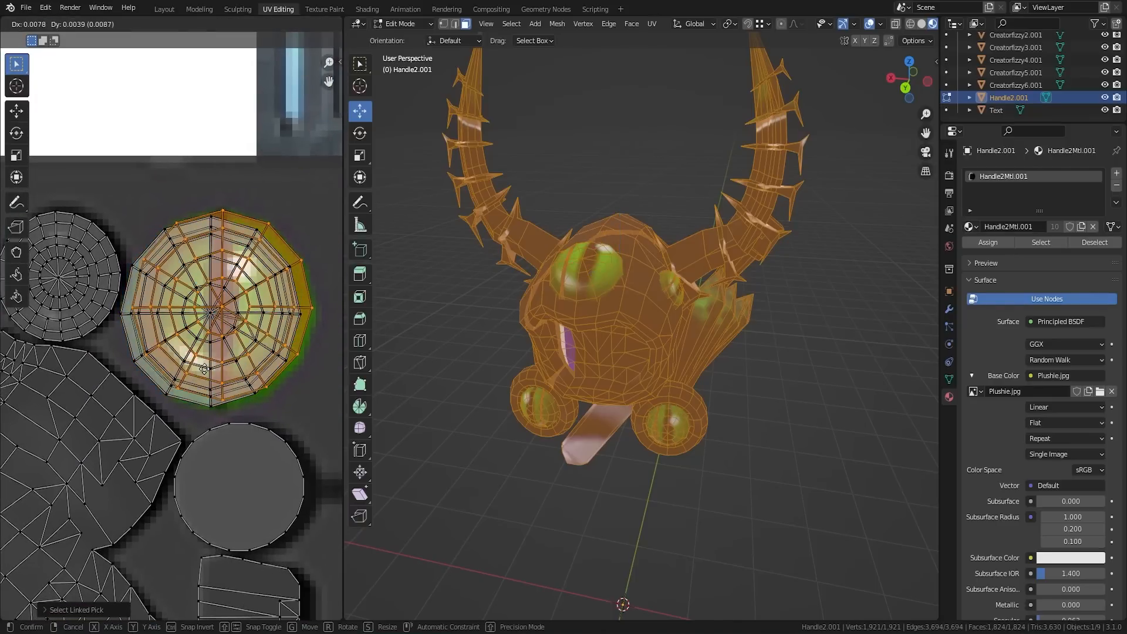
right_click(199, 371)
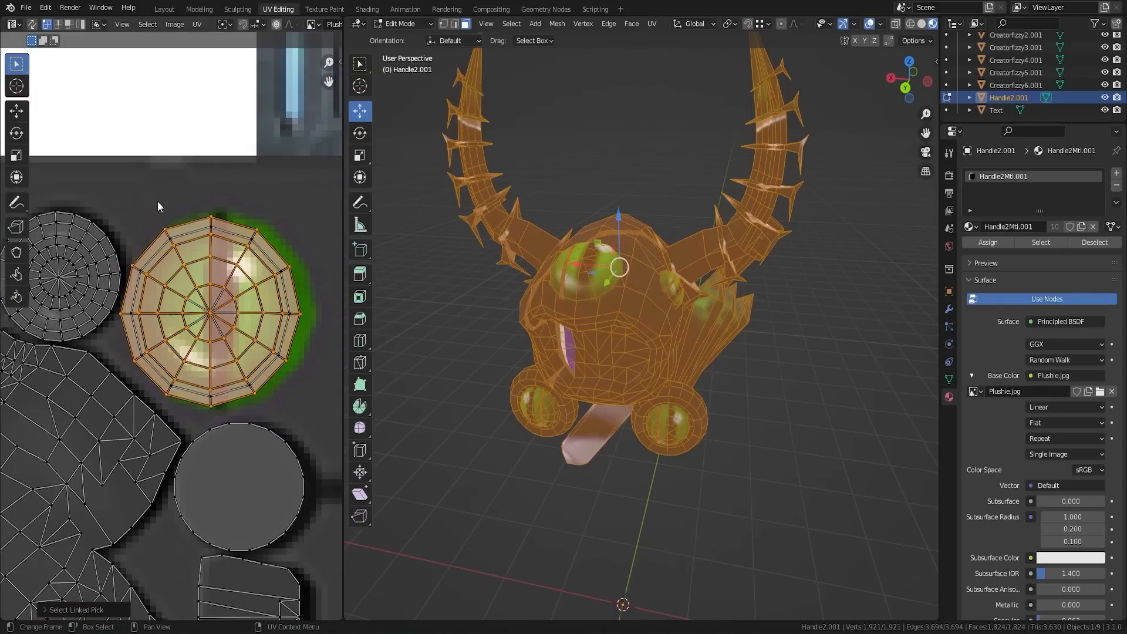
key("l")
key("l")
key("l")
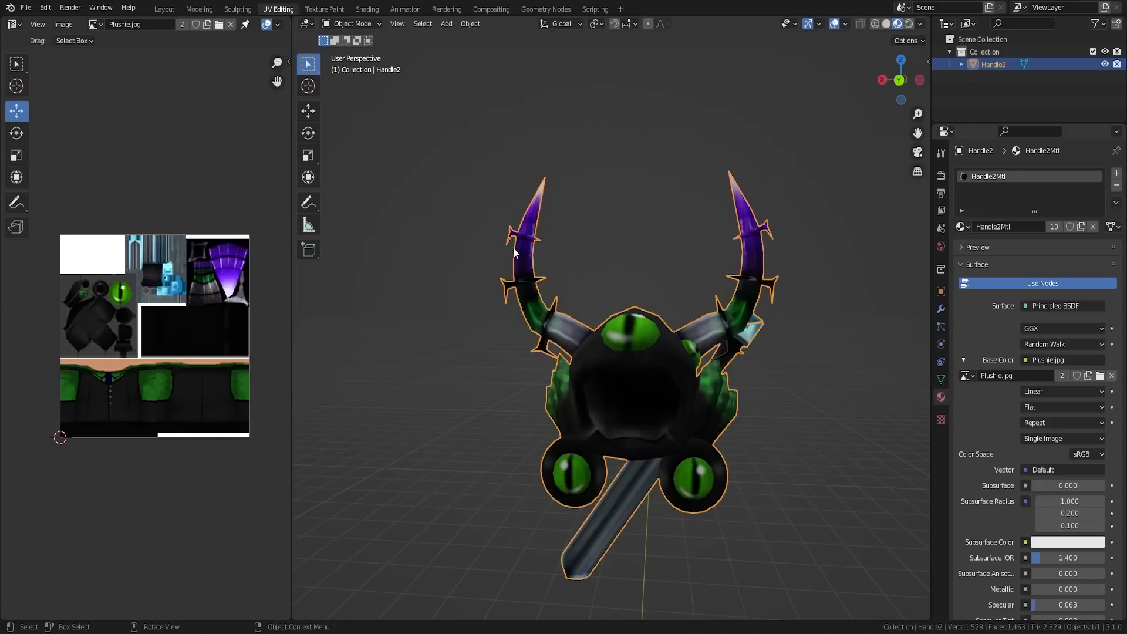
Examine the finished hood, horns and sword and their UV layout on Plushie.jpg with all geometry selected in Edit Mode
middle_click_drag(152, 341, 144, 336)
key("Tab")
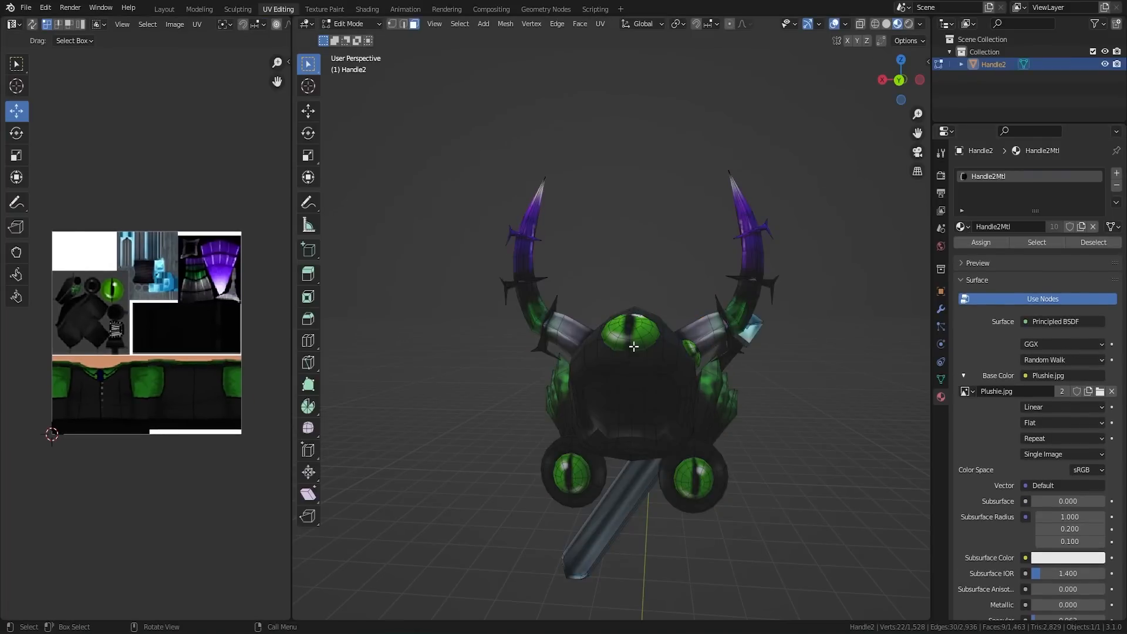
key("a")
middle_click_drag(606, 329, 639, 348)
scroll(639, 348, "up", 4)
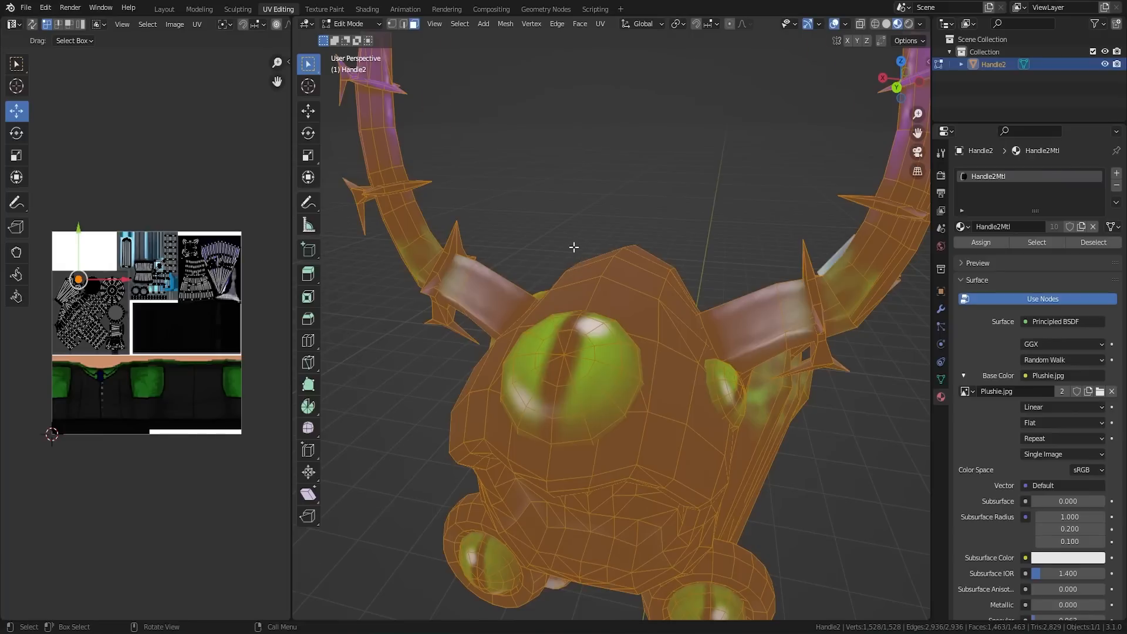
scroll(574, 249, "down", 3)
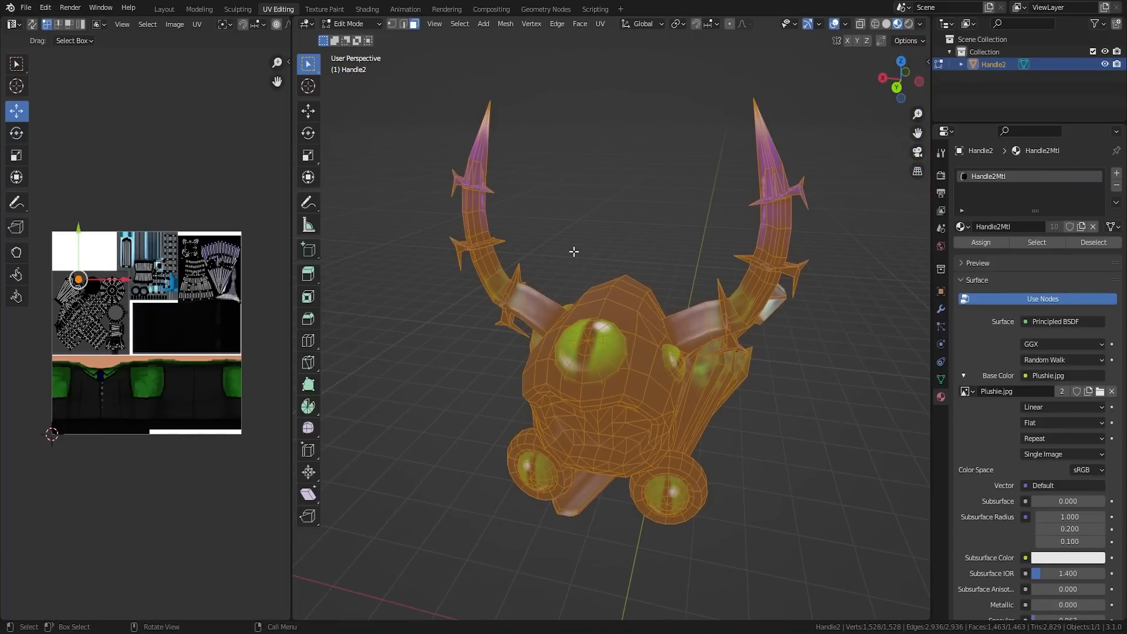
Delete the hidden faces that close the hood's underside between the two lower eyes
middle_click_drag(628, 355, 630, 323)
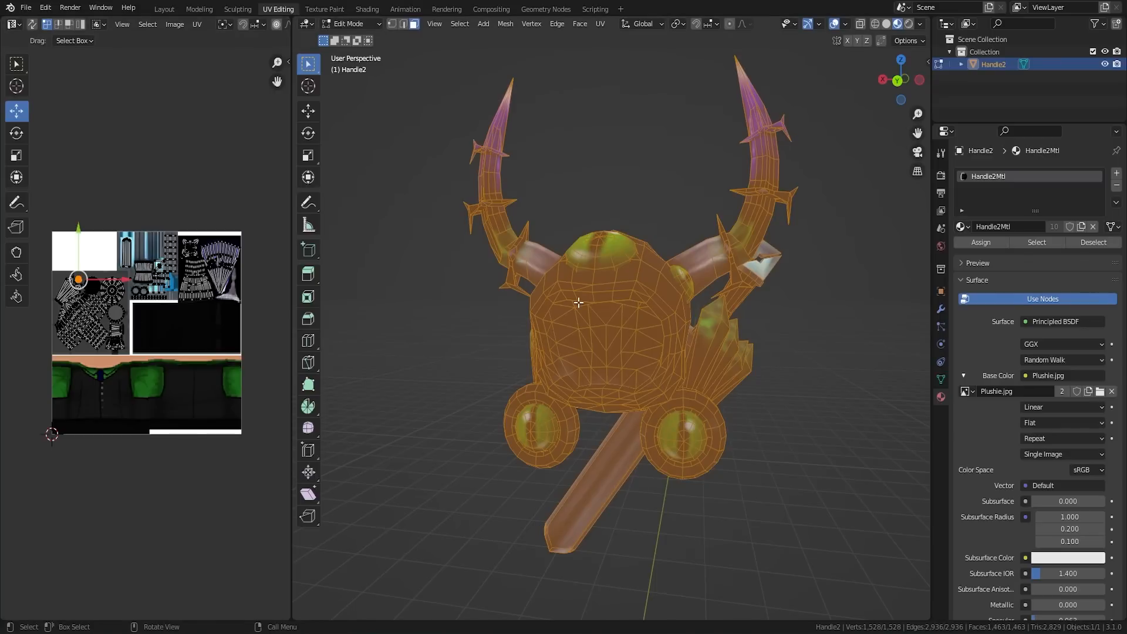
middle_click_drag(632, 303, 621, 317)
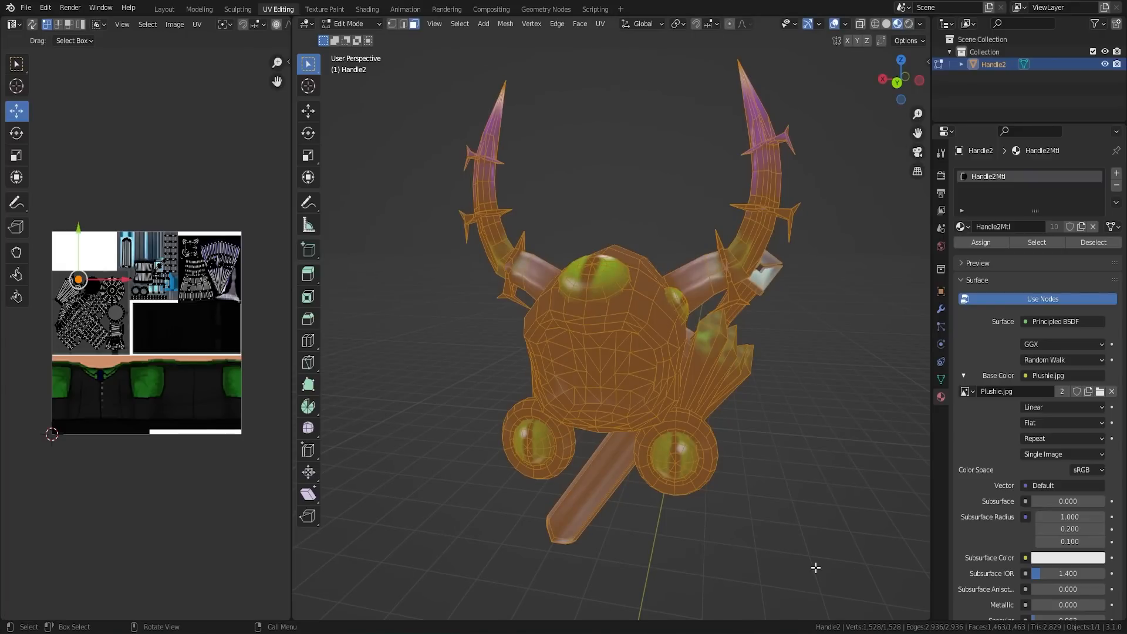
middle_click_drag(670, 390, 712, 257)
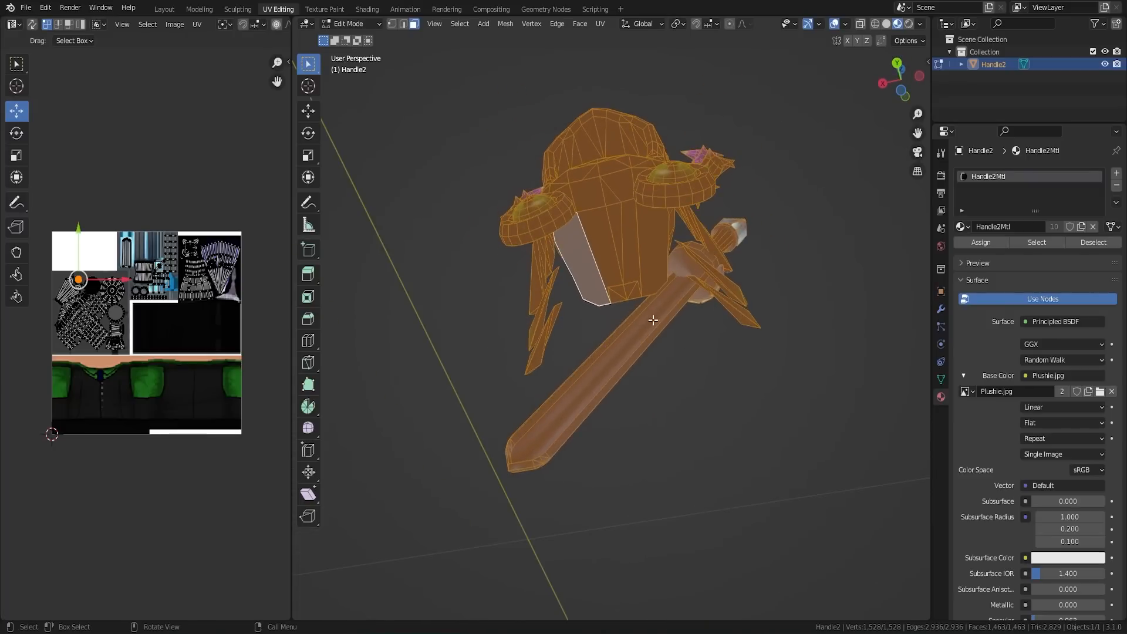
scroll(648, 320, "up", 5)
left_click(564, 211)
left_click(645, 186, "shift")
left_click(645, 164, "shift")
left_click(698, 164, "shift")
left_click(654, 253, "shift")
left_click(630, 264, "shift")
left_click(627, 273, "shift")
middle_click_drag(833, 500, 758, 361)
key("x")
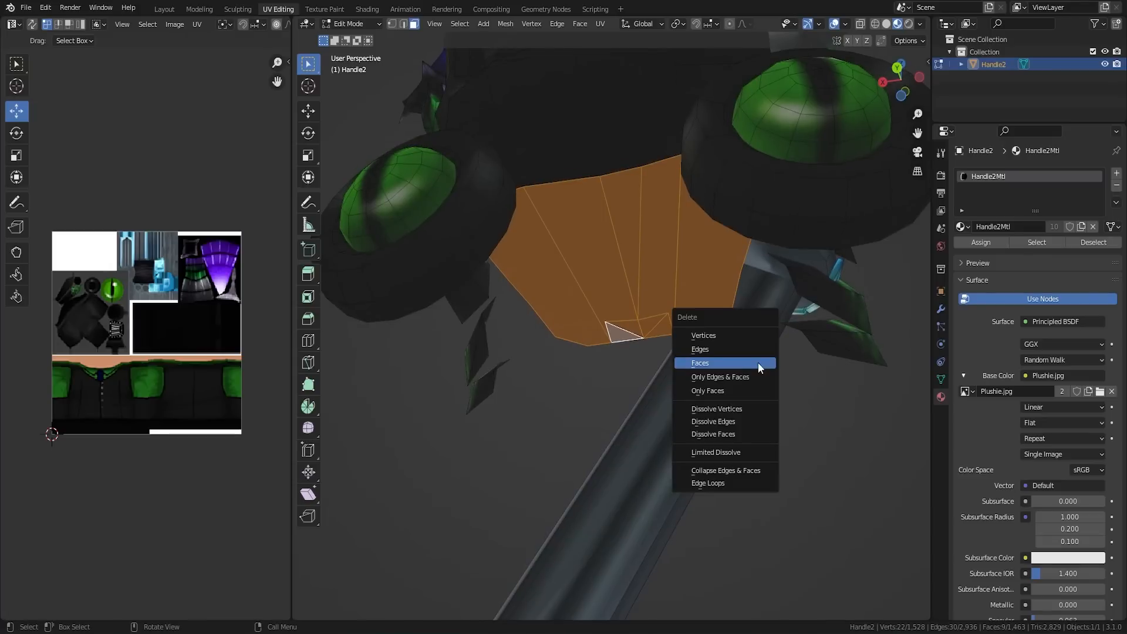
left_click(716, 349)
key("ctrl+z")
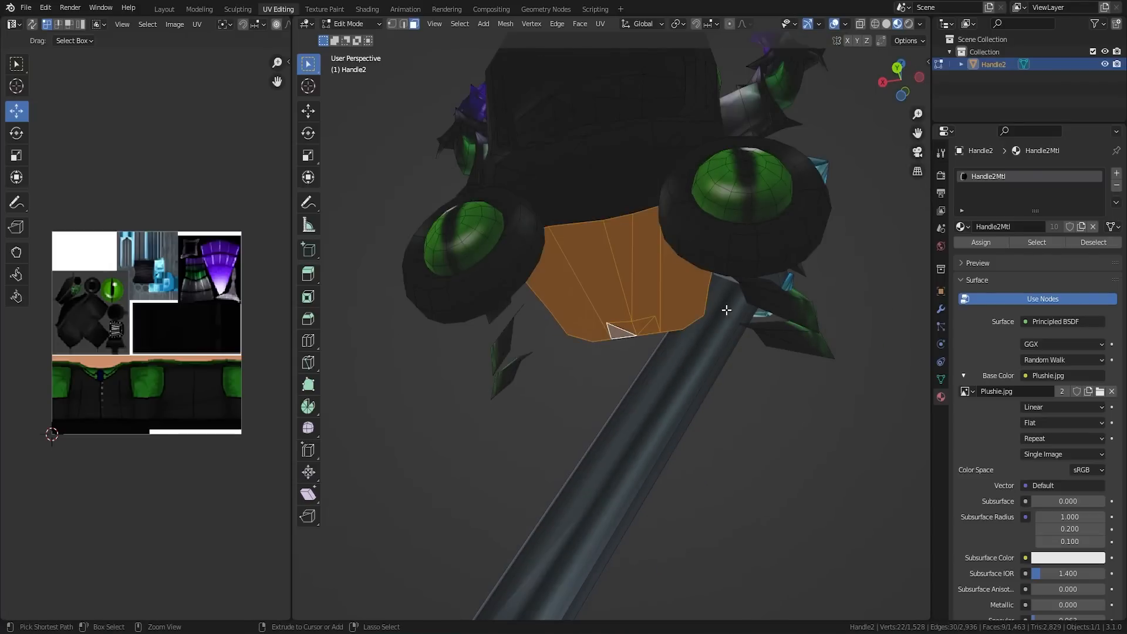
middle_click_drag(724, 294, 575, 476)
key("x")
left_click(591, 493)
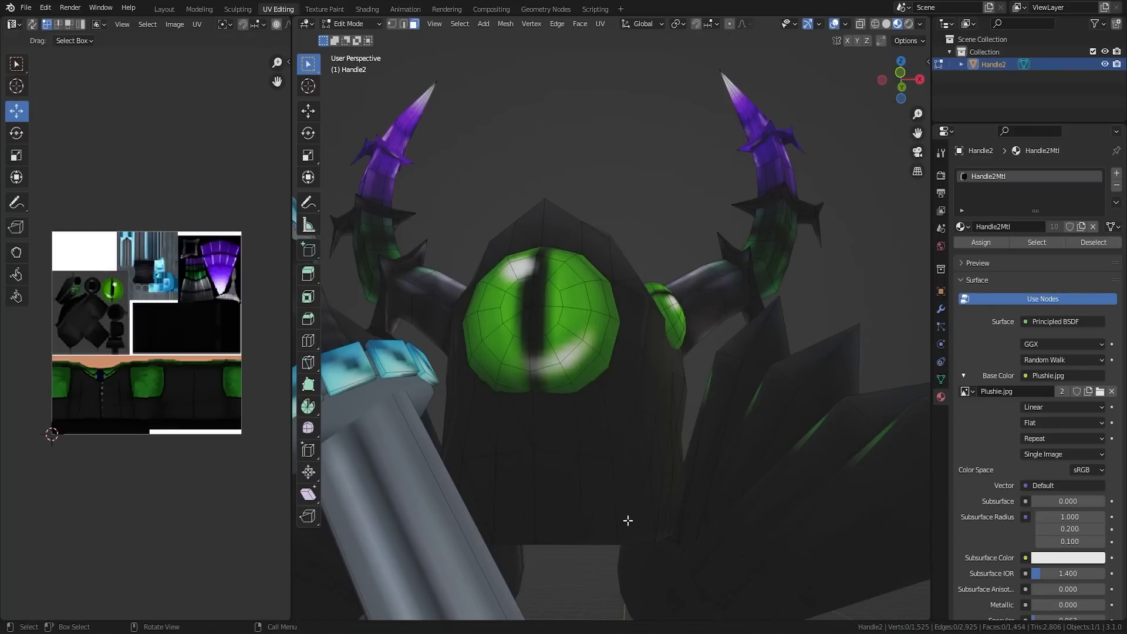
Examine the hood, sword and back spikes from several sides for further faces that could be removed
middle_click_drag(623, 521, 637, 491)
middle_click_drag(655, 449, 547, 371)
middle_click_drag(671, 390, 741, 442)
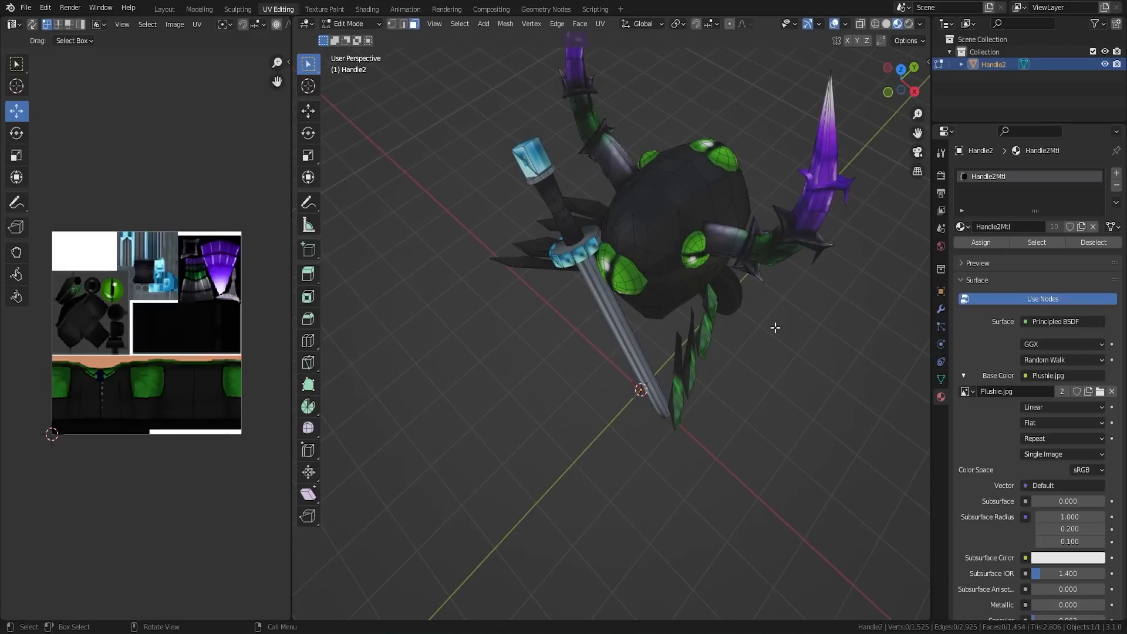
scroll(674, 176, "up", 3)
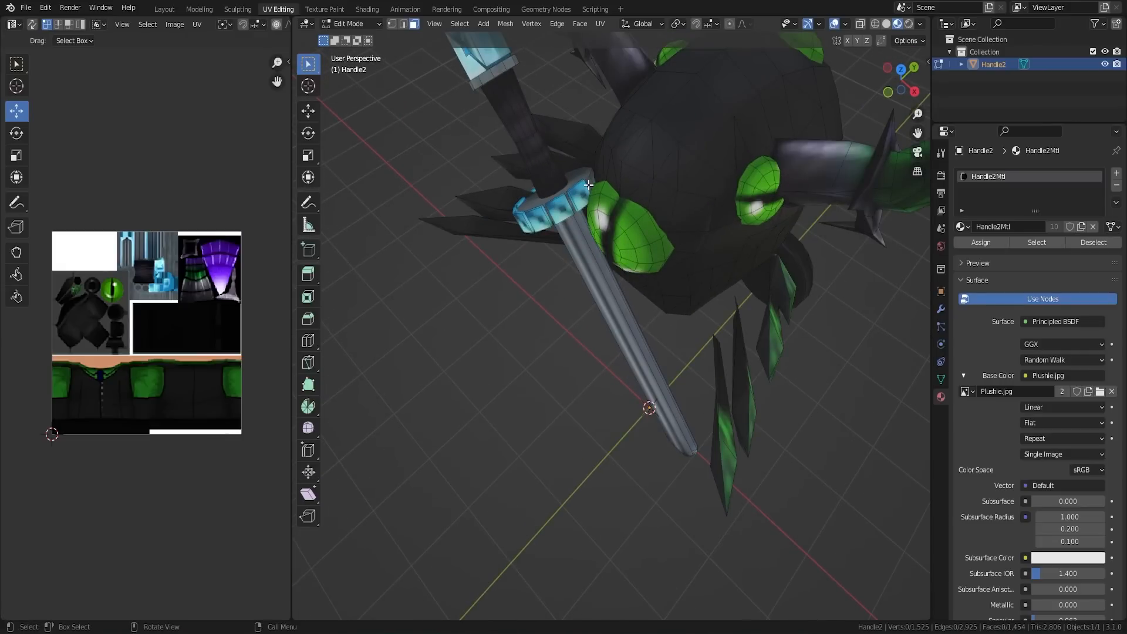
middle_click_drag(603, 115, 649, 234)
middle_click_drag(734, 221, 722, 260)
scroll(754, 337, "down", 2)
middle_click_drag(763, 325, 683, 329)
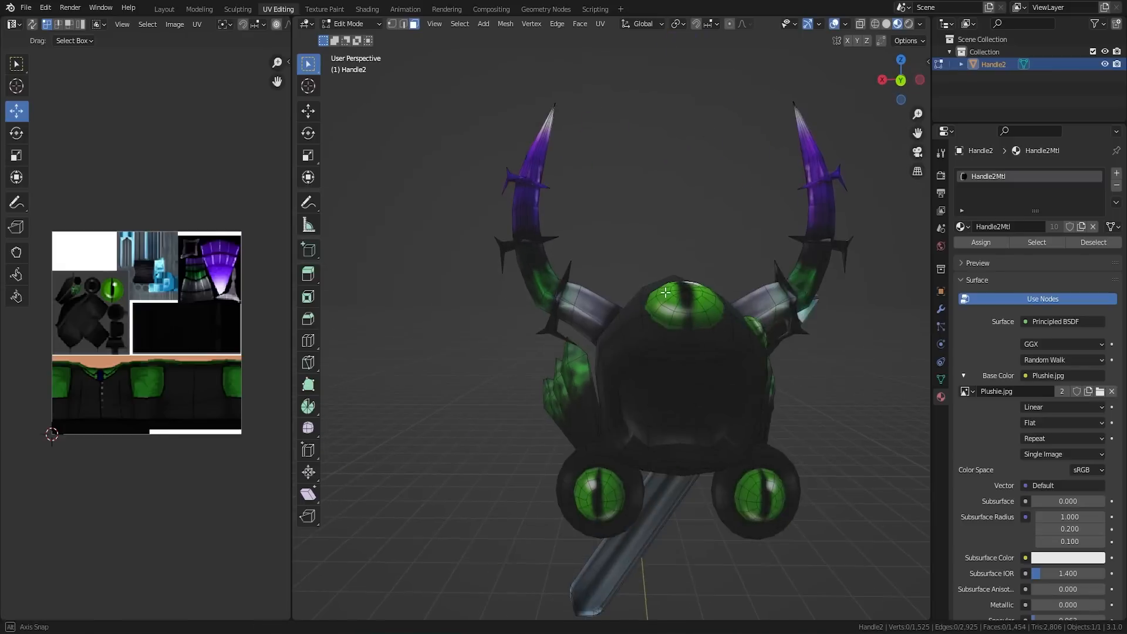
Select all the faces covering the hood's front face opening and delete them
scroll(683, 330, "up", 5)
middle_click_drag(739, 410, 624, 352, "shift")
left_click(544, 279)
left_click(563, 282, "shift")
left_click(563, 309, "shift")
left_click(530, 315, "shift")
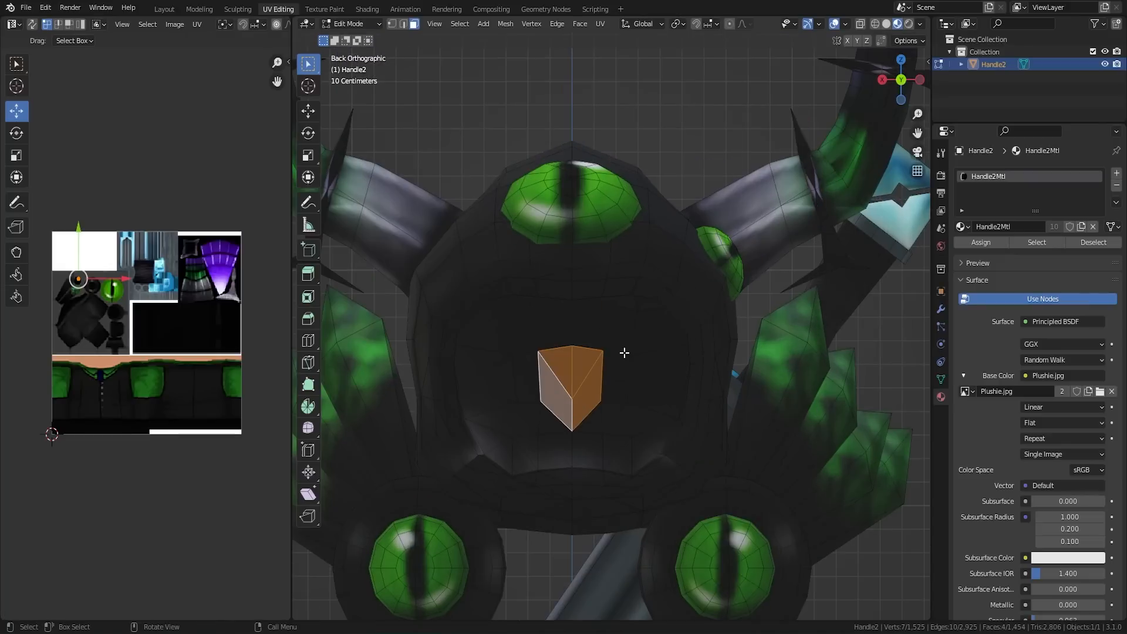
key("c")
mouse_move(616, 390)
left_mouse_down()
mouse_move(603, 403)
mouse_move(629, 440)
mouse_move(659, 334)
mouse_move(634, 320)
mouse_move(536, 402)
mouse_move(530, 436)
mouse_move(508, 438)
left_mouse_up()
right_click(535, 432)
mouse_move(667, 410)
middle_mouse_down()
mouse_move(663, 390)
mouse_move(649, 391)
middle_mouse_up()
scroll(658, 400, "down", 4)
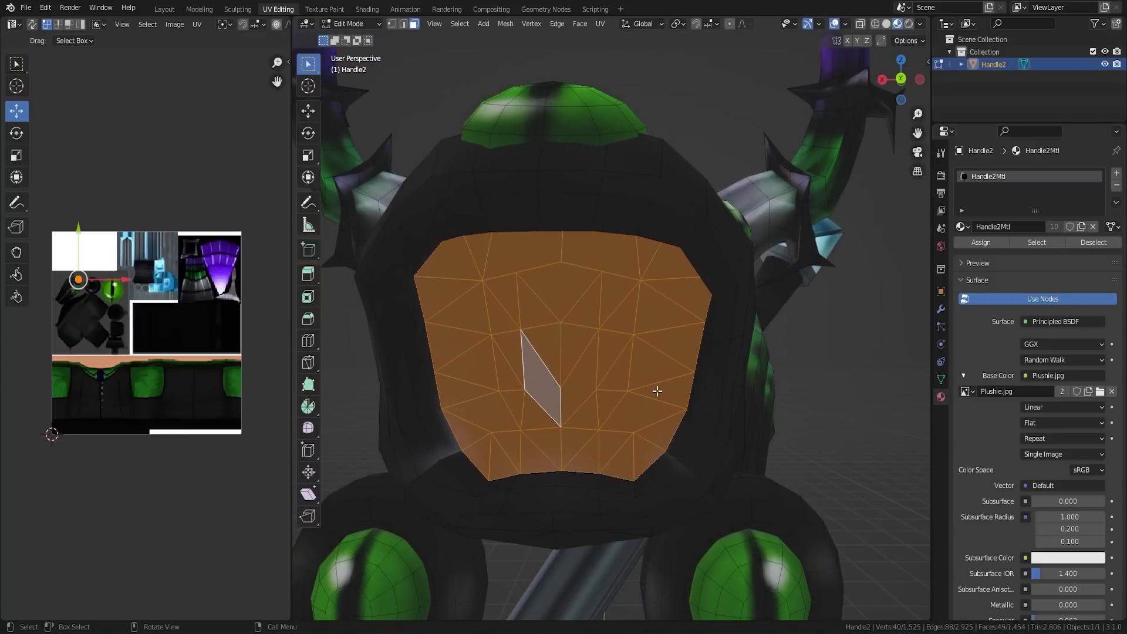
key("x")
left_click(656, 389)
scroll(657, 391, "down", 2)
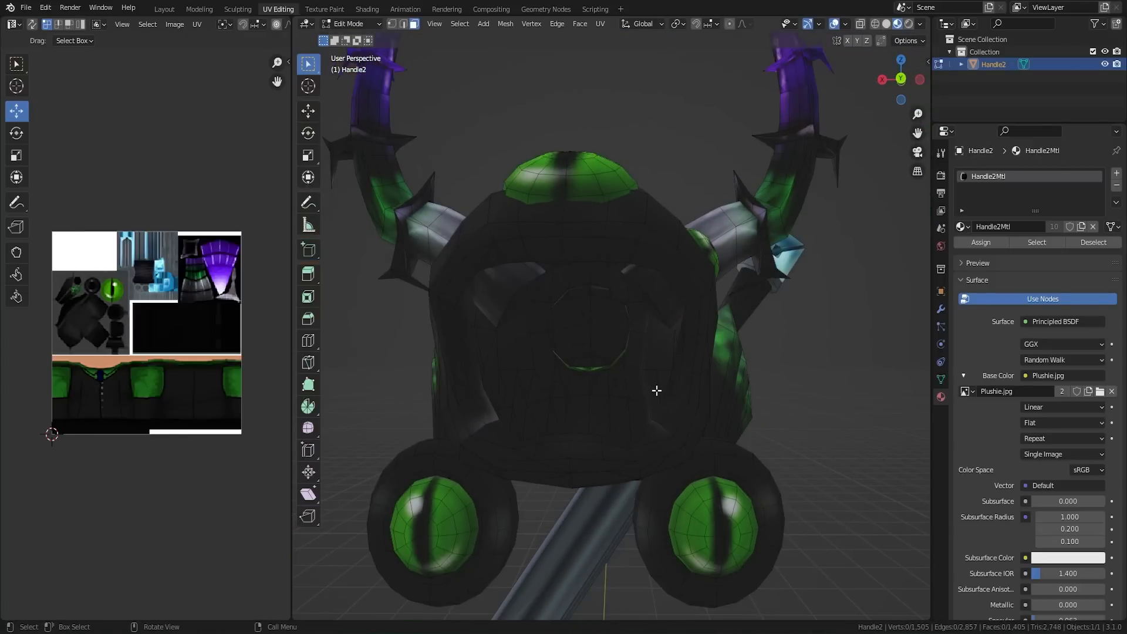
Select the open edge loop around the hood's face opening and fill it with a single face
key("2")
left_click(495, 265, "alt")
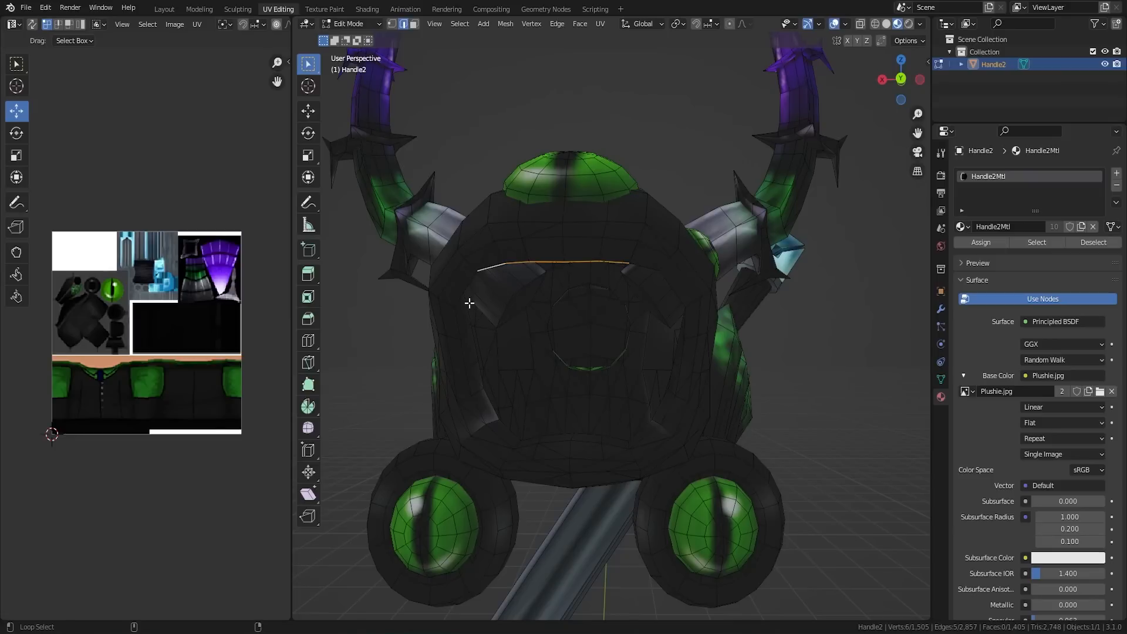
left_click(469, 304, "alt")
middle_click_drag(481, 292, 599, 301)
scroll(598, 302, "up", 3)
left_click(589, 248, "shift")
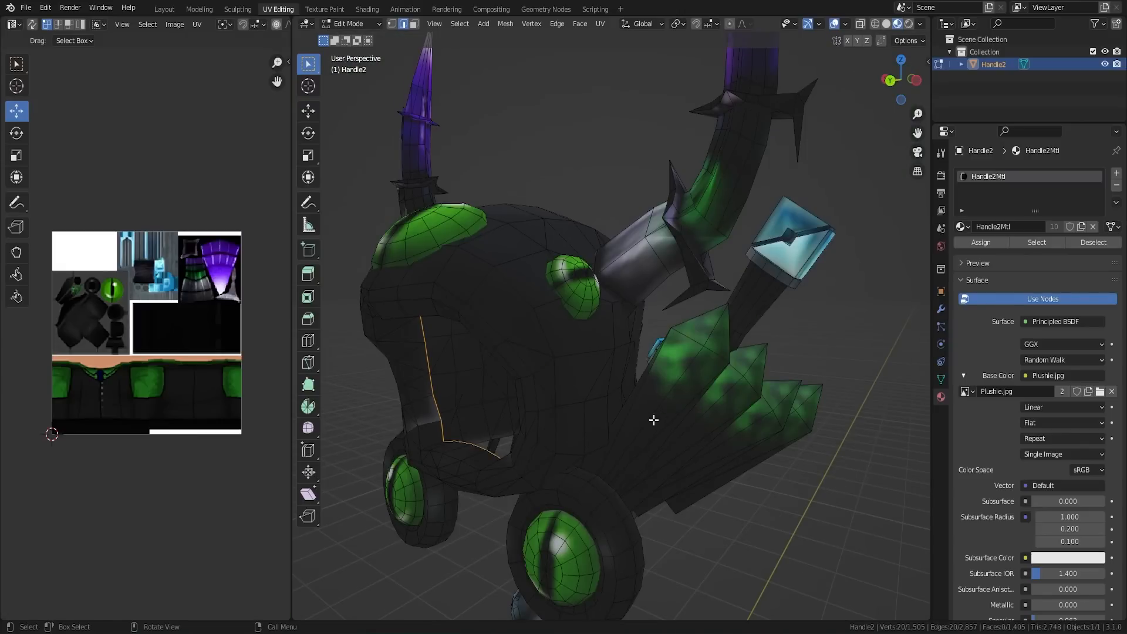
middle_click_drag(654, 419, 674, 415)
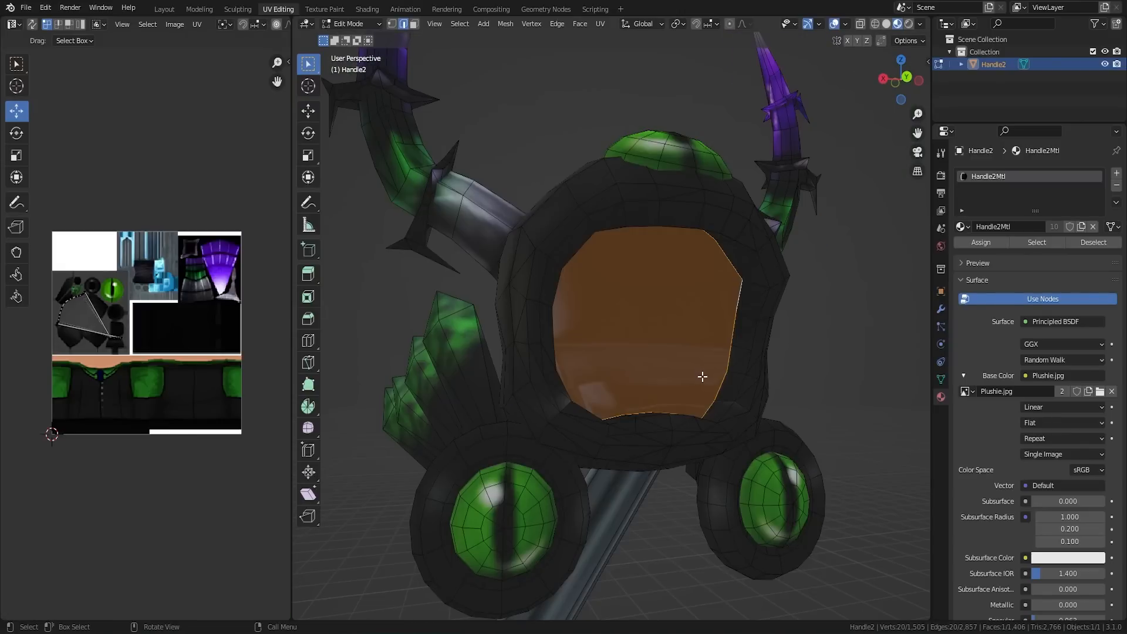
middle_click_drag(701, 374, 651, 414)
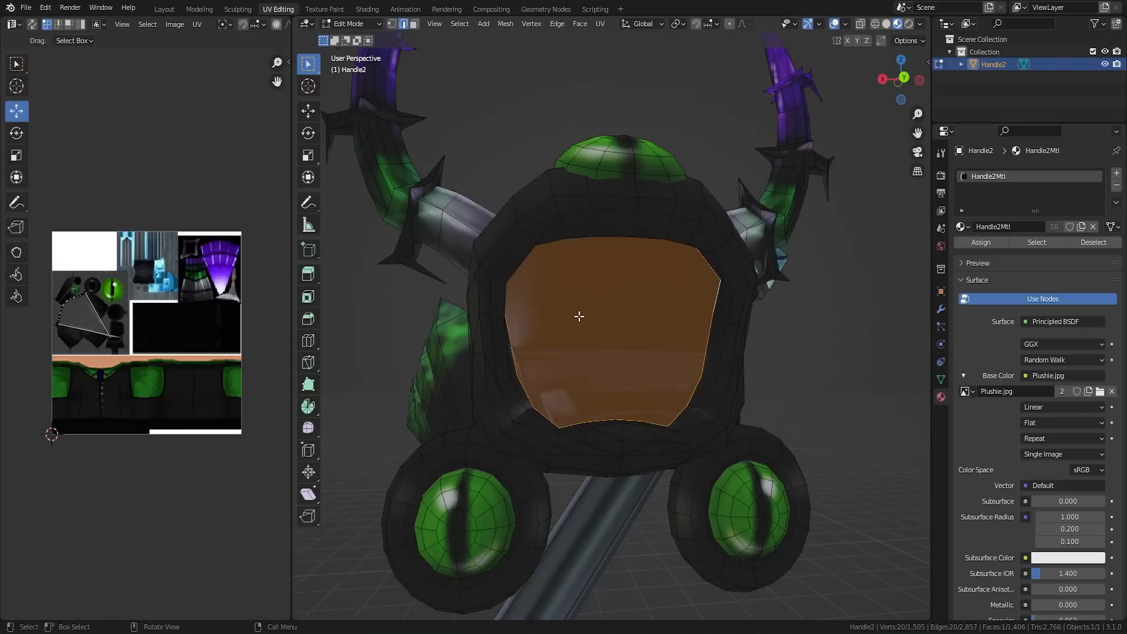
Unwrap the new face with Project from View in the back view and scale its UV island down
key("ctrl+KP_1")
key("u")
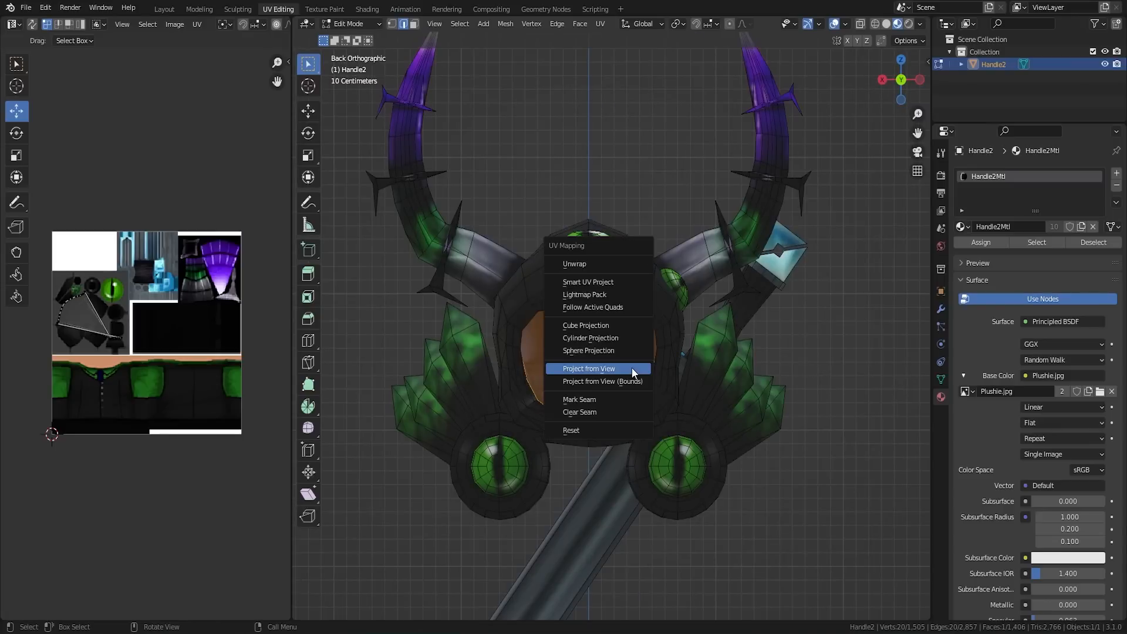
left_click(632, 368)
key("a")
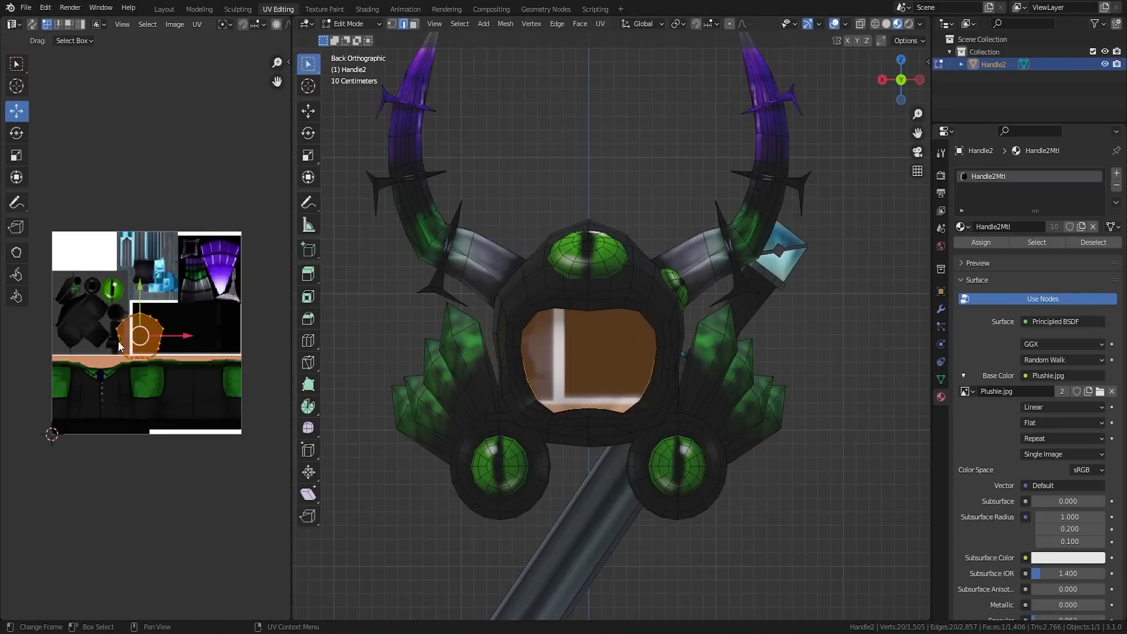
scroll(142, 334, "up", 3)
key("s")
left_click(146, 343)
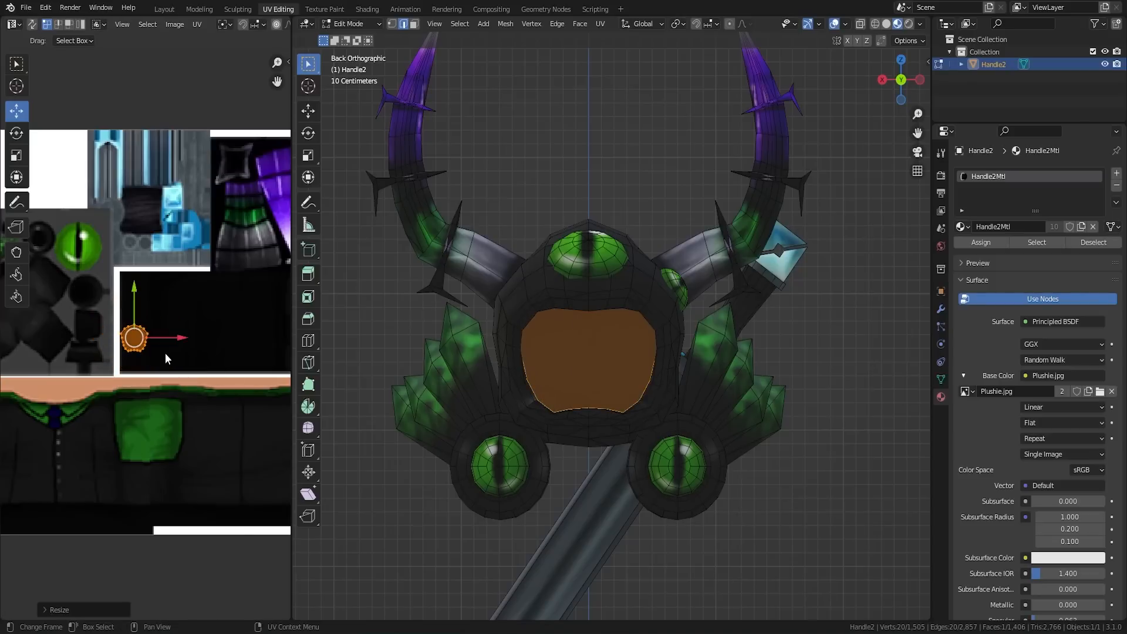
Move the new face's UV island to the dark spot above the green patch in the hood texture
key("g")
left_click(100, 277)
middle_click_drag(166, 271, 322, 385)
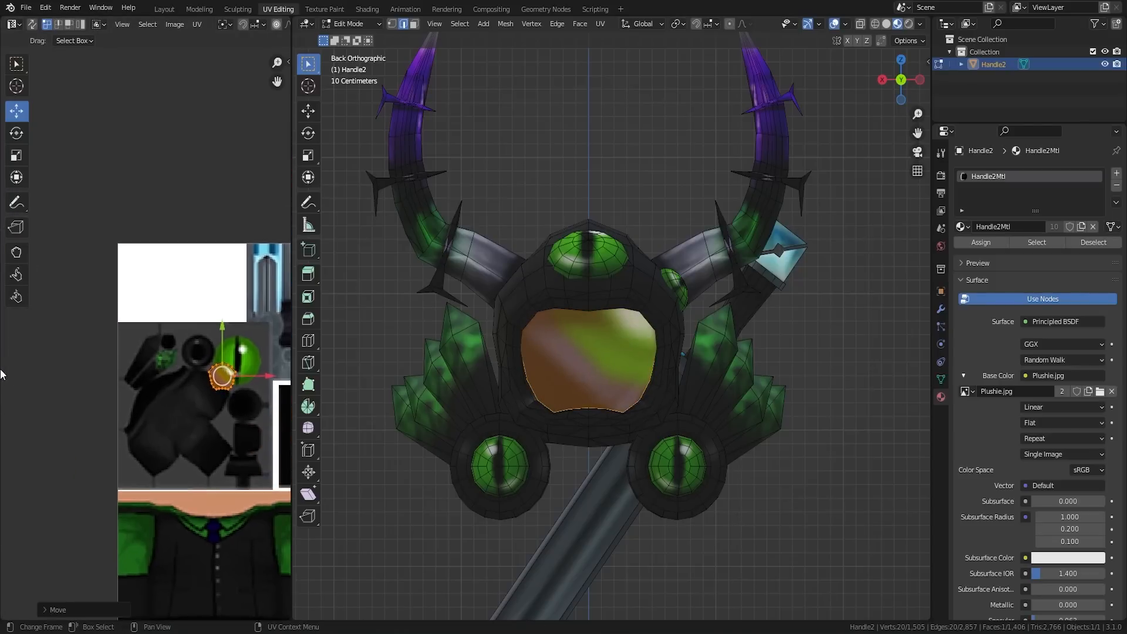
scroll(173, 414, "up", 1)
key("g")
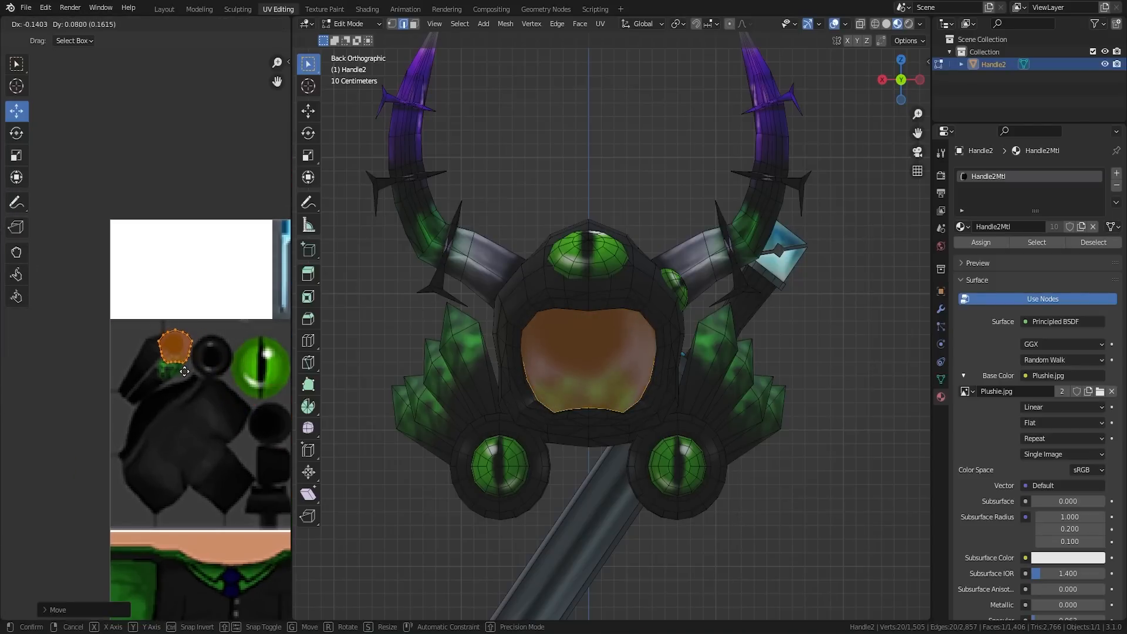
left_click(179, 368)
Shrink the new face's UV island so it fits entirely inside the black spot of the hood texture
scroll(178, 367, "up", 3)
middle_click_drag(198, 380, 155, 413)
scroll(155, 413, "up", 3)
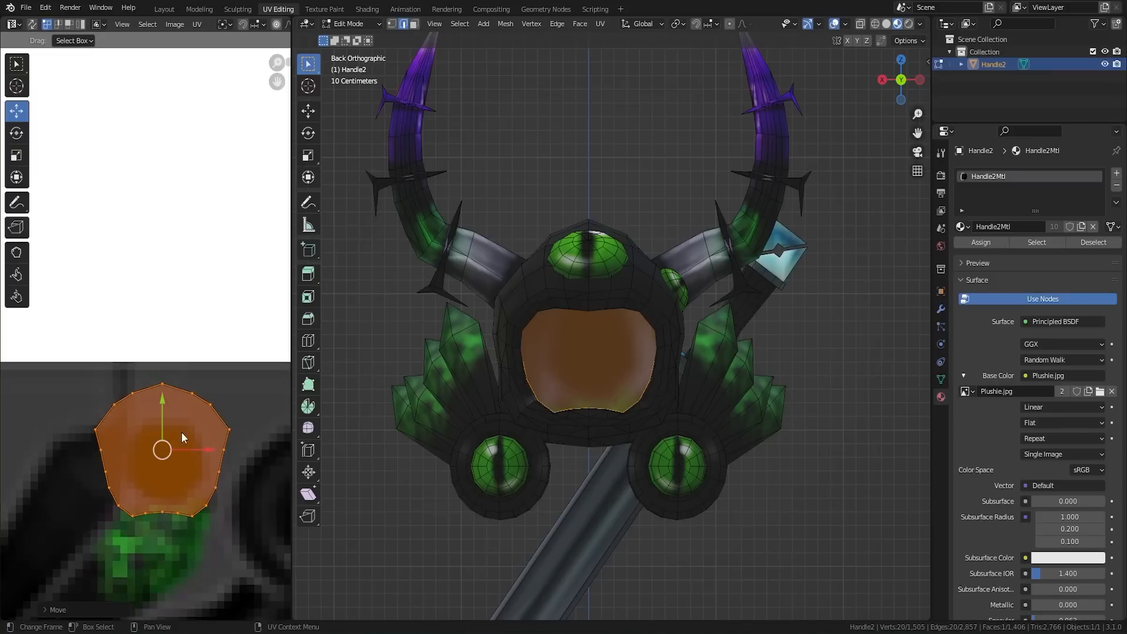
middle_click_drag(184, 455, 154, 381)
key("s")
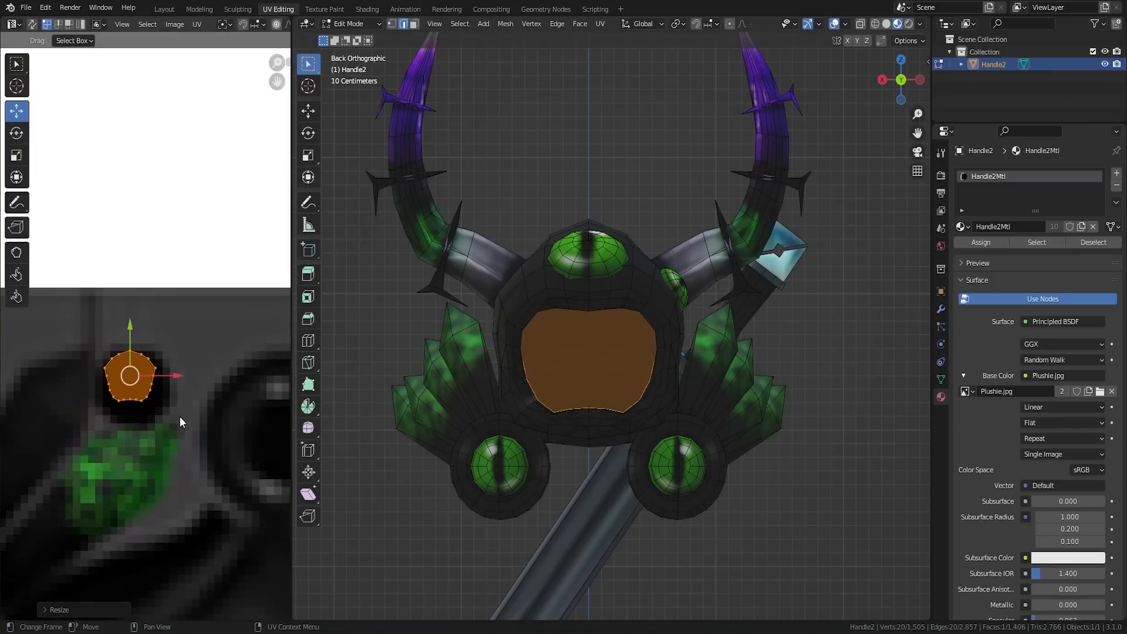
left_click(185, 430)
Examine the textured accessory in Object Mode, and its full UV layout on Plushie.jpg with all geometry selected
key("Tab")
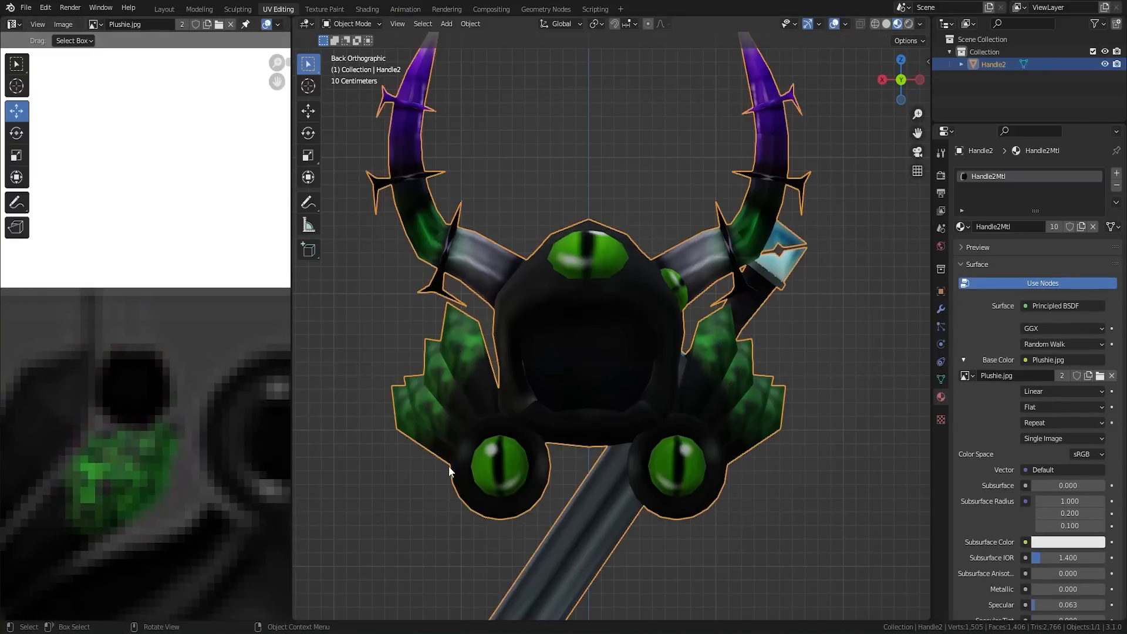
scroll(579, 372, "down", 5)
mouse_move(579, 372)
middle_mouse_down()
mouse_move(626, 382)
mouse_move(589, 335)
mouse_move(601, 372)
mouse_move(584, 372)
middle_mouse_up()
key("Tab")
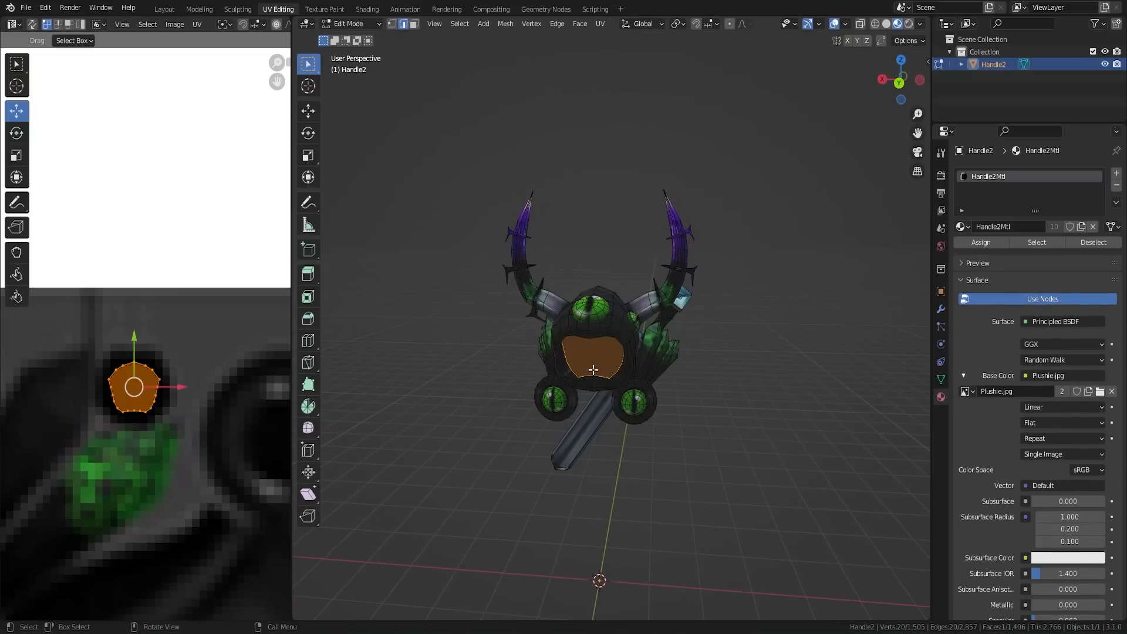
scroll(241, 438, "down", 6)
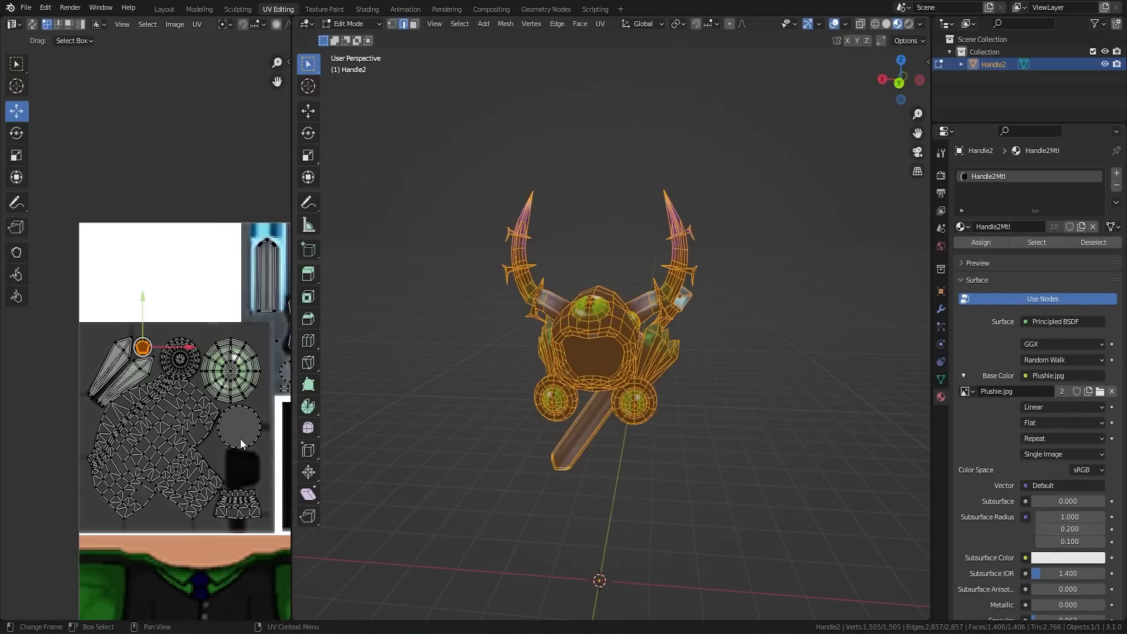
middle_click_drag(217, 435, 111, 454)
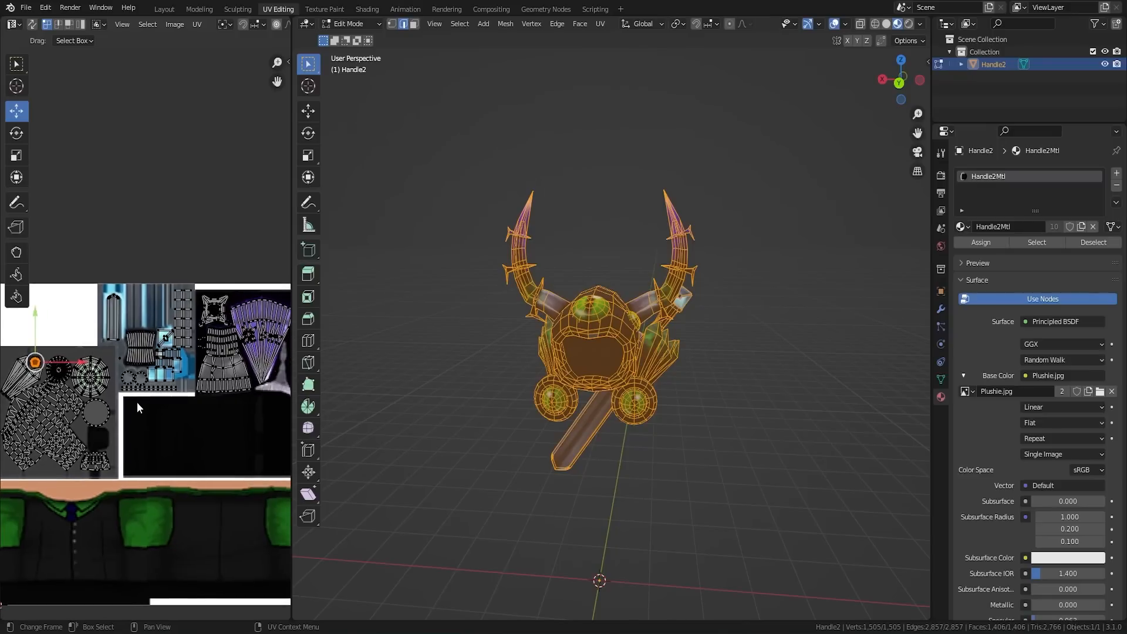
scroll(138, 402, "down", 2)
scroll(508, 431, "up", 4)
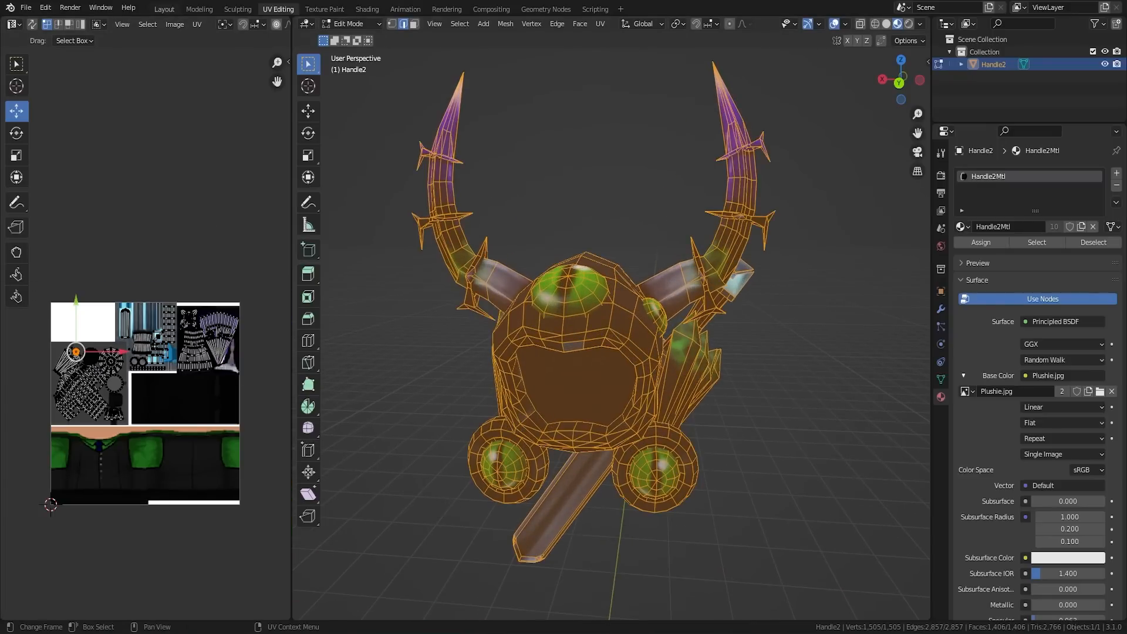
Switch to the Layout workspace and bring the whole accessory mesh into view in Edit Mode
left_click(164, 9)
scroll(418, 287, "up", 2)
key("Tab")
middle_click_drag(444, 157, 496, 252)
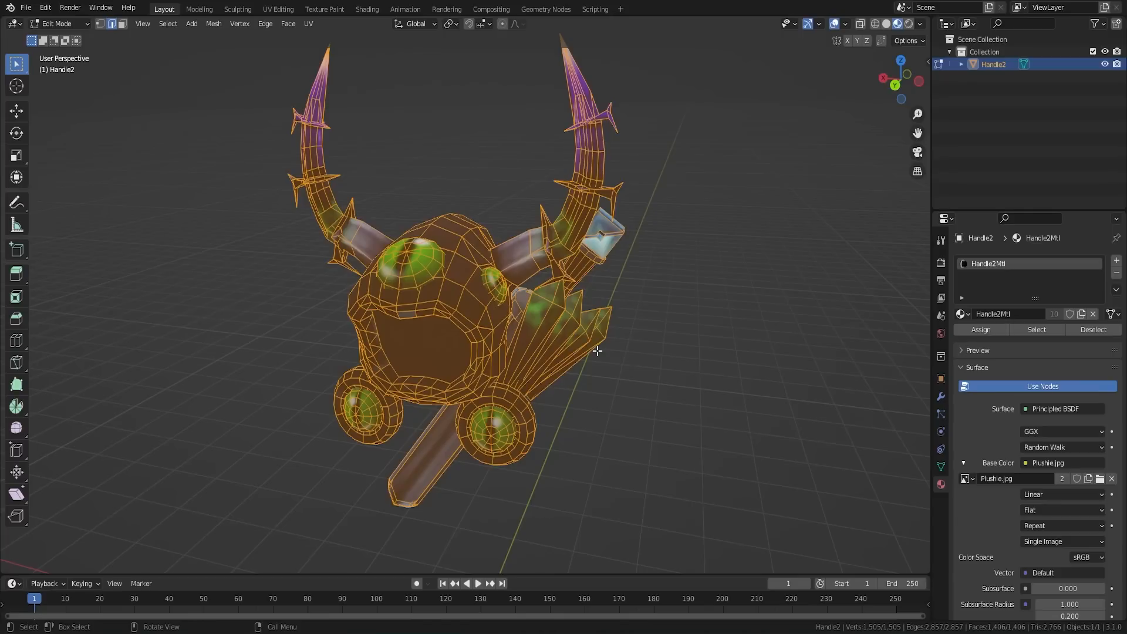
scroll(595, 342, "down", 1)
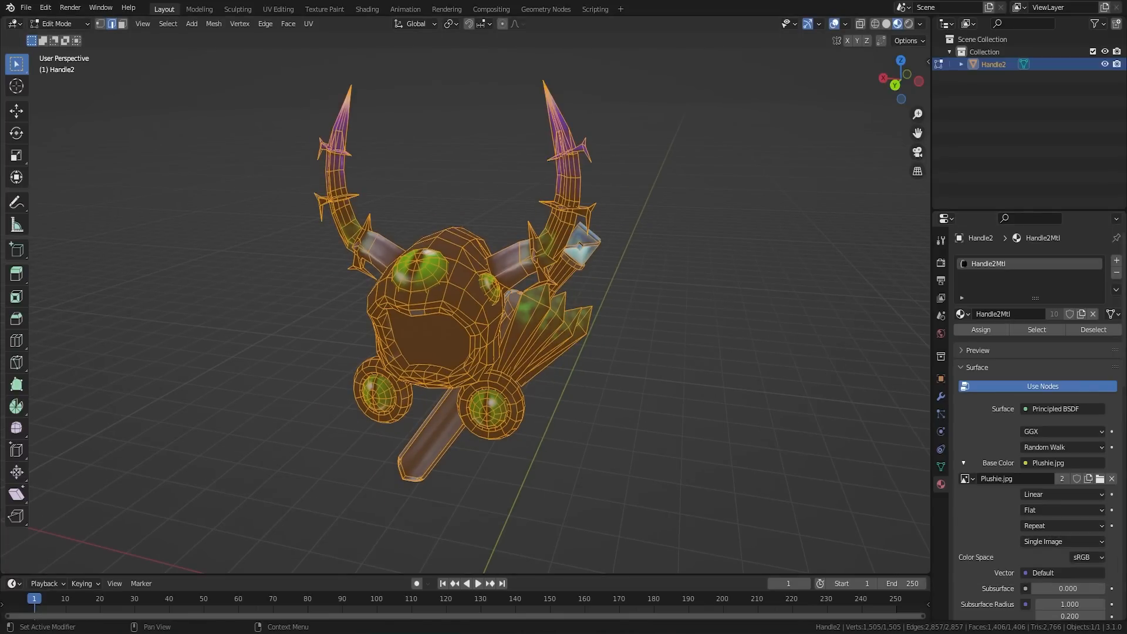
Examine the simplified accessory's texturing in Object Mode and its wireframe and mesh statistics in Edit Mode
key("Tab")
scroll(483, 306, "up", 2)
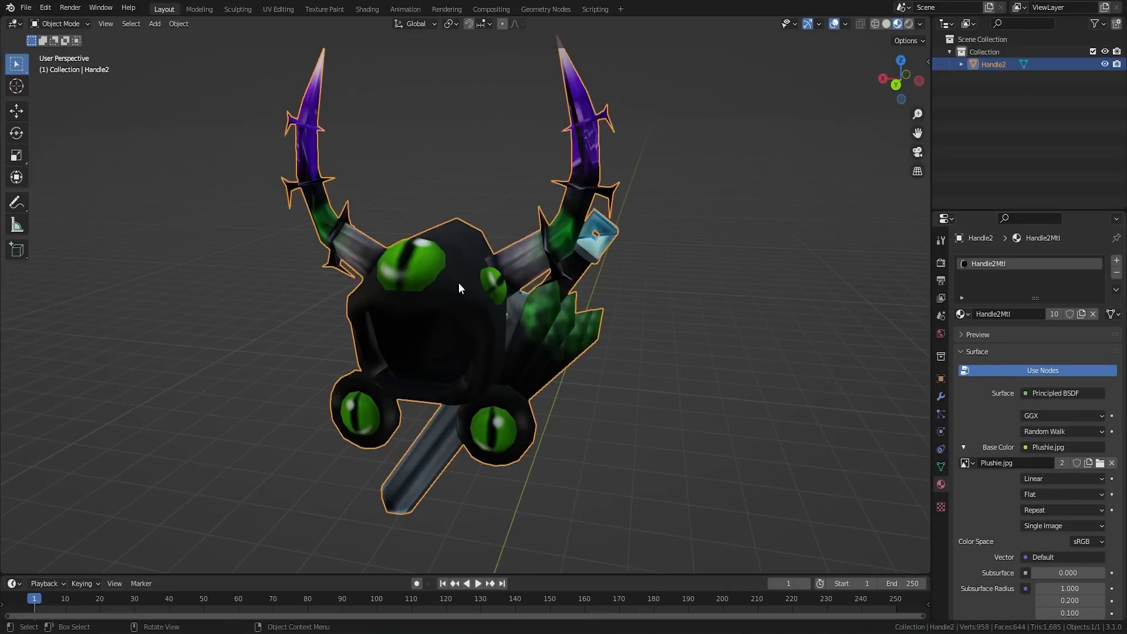
key("Tab")
middle_click_drag(577, 319, 534, 306)
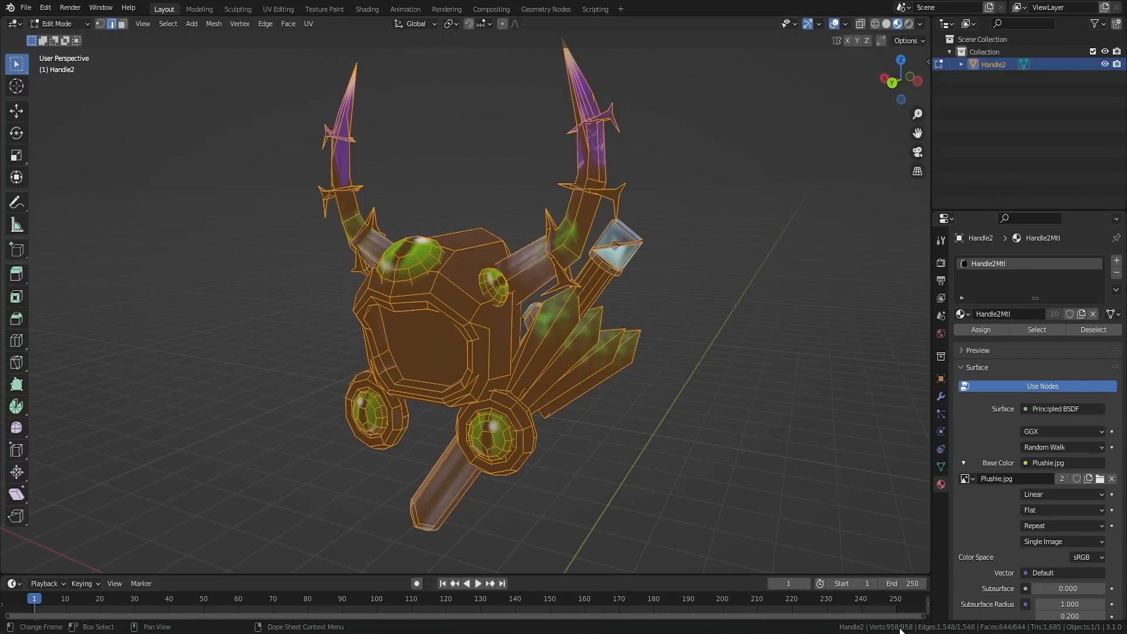
middle_click_drag(463, 326, 493, 325)
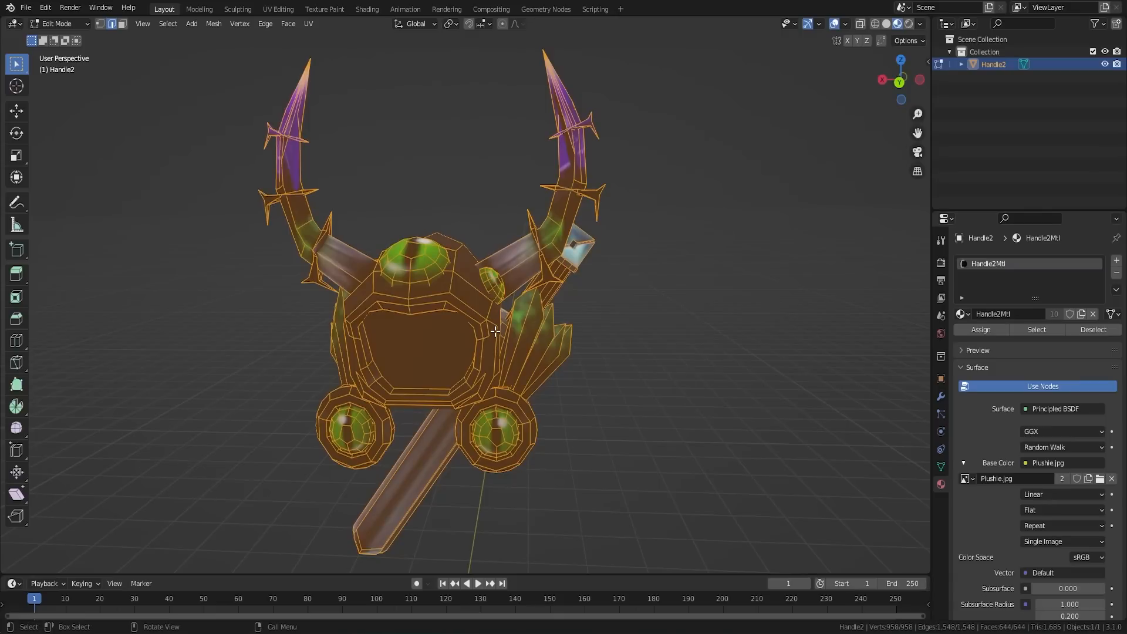
Apply a Limited Dissolve to the entire accessory mesh and raise its max angle to 69.8°
key("x")
left_click(495, 326)
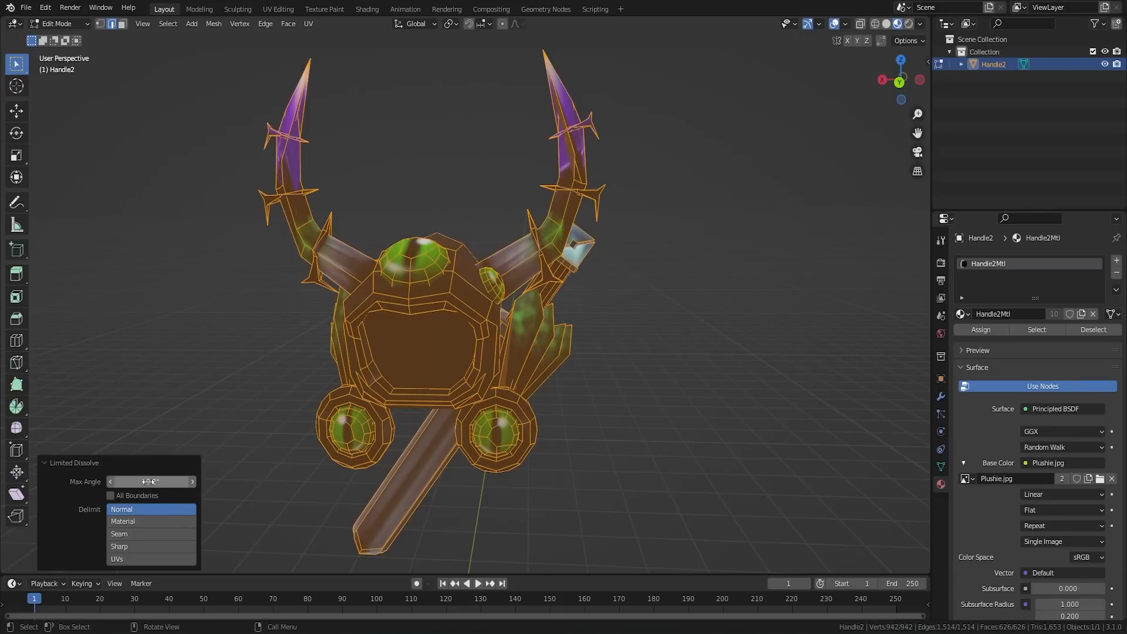
left_click_drag(149, 481, 220, 481)
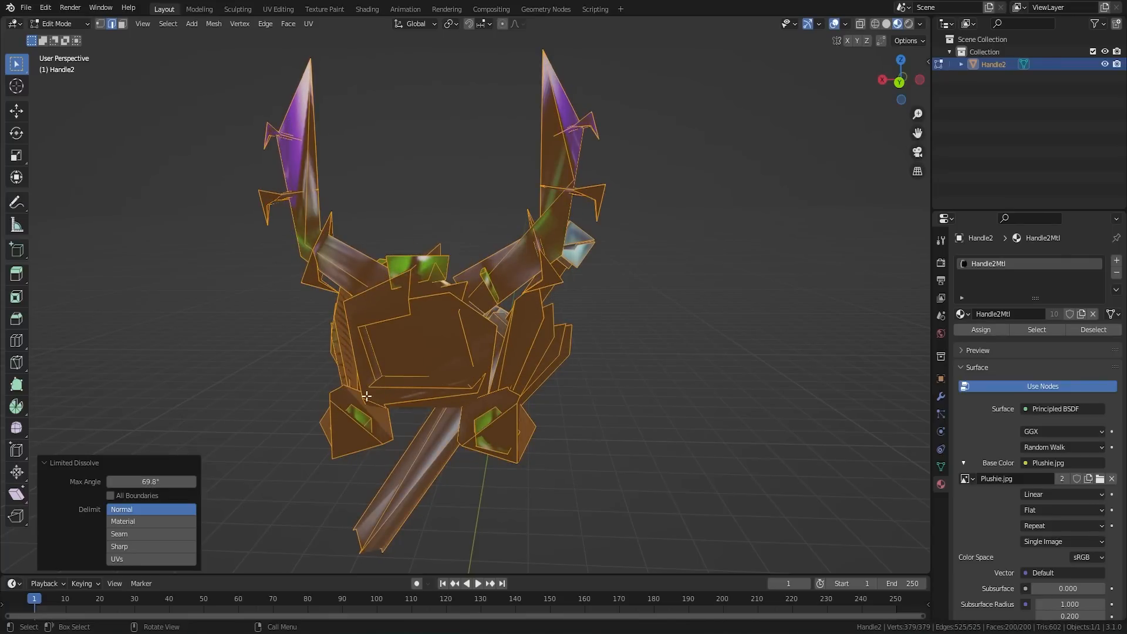
Set the Limited Dissolve's max angle to 0° and check the accessory's appearance and mesh statistics in Object and Edit Mode
middle_click_drag(366, 397, 276, 399)
left_click_drag(145, 482, 82, 482)
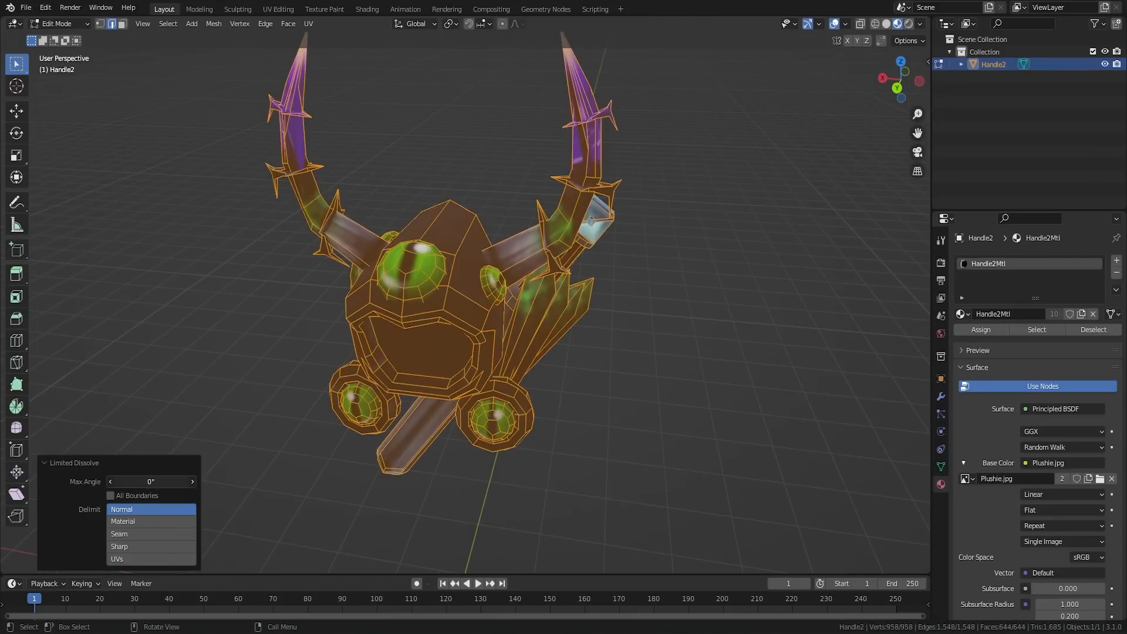
middle_click_drag(529, 467, 626, 440)
key("Tab")
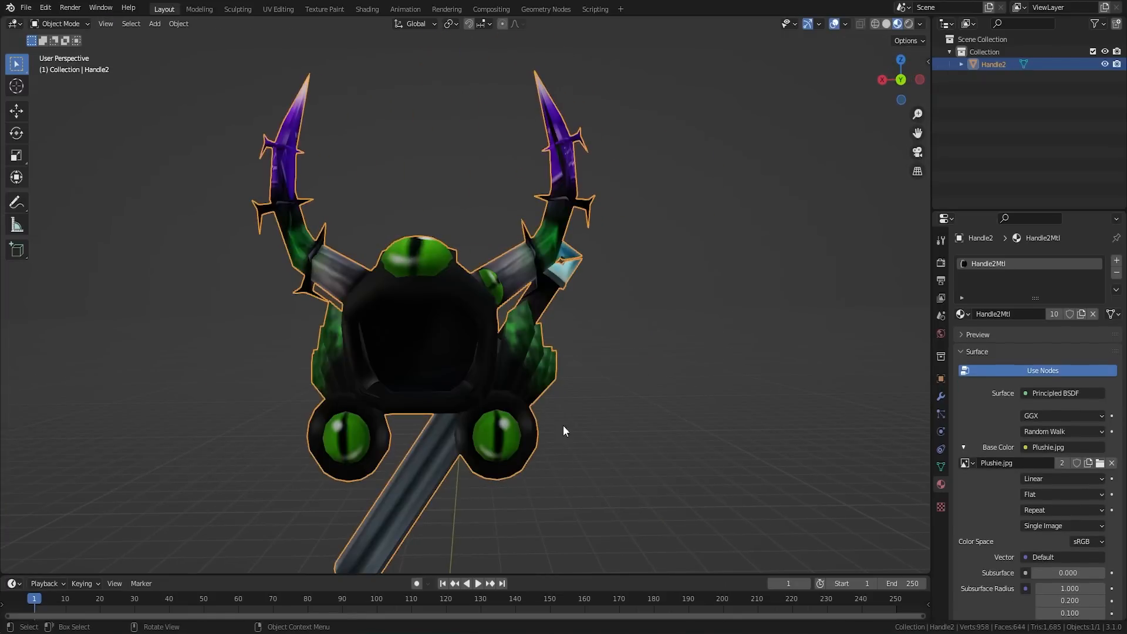
scroll(434, 343, "down", 2)
mouse_move(445, 294)
middle_mouse_down()
mouse_move(502, 280)
mouse_move(411, 305)
mouse_move(533, 305)
mouse_move(555, 316)
mouse_move(423, 308)
mouse_move(439, 297)
middle_mouse_up()
key("Tab")
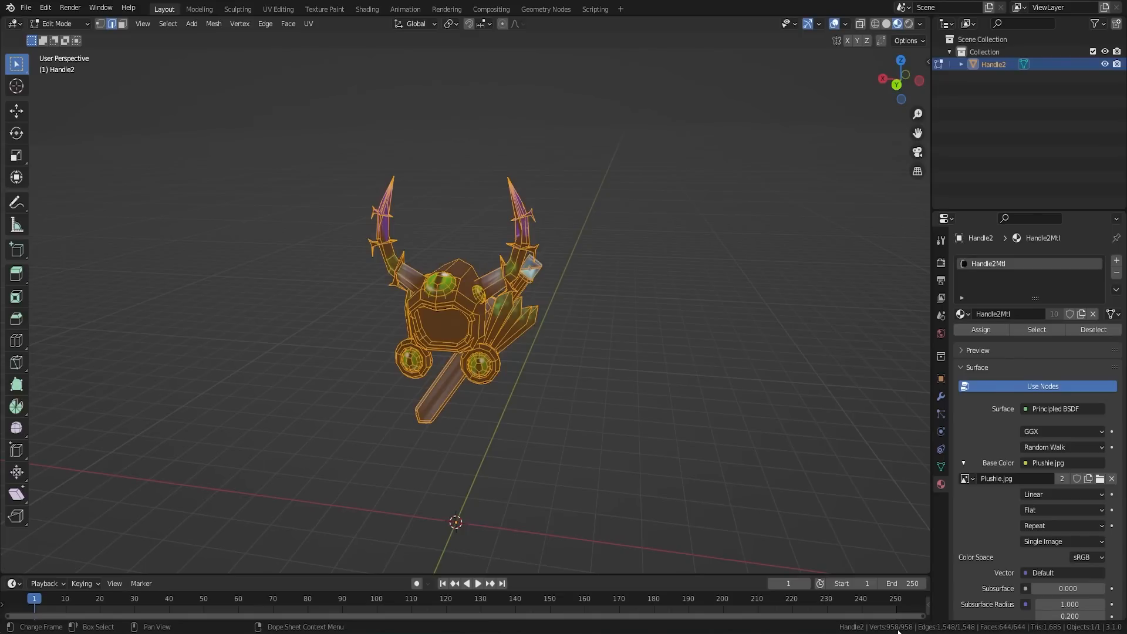
middle_click_drag(720, 365, 531, 338)
key("Tab")
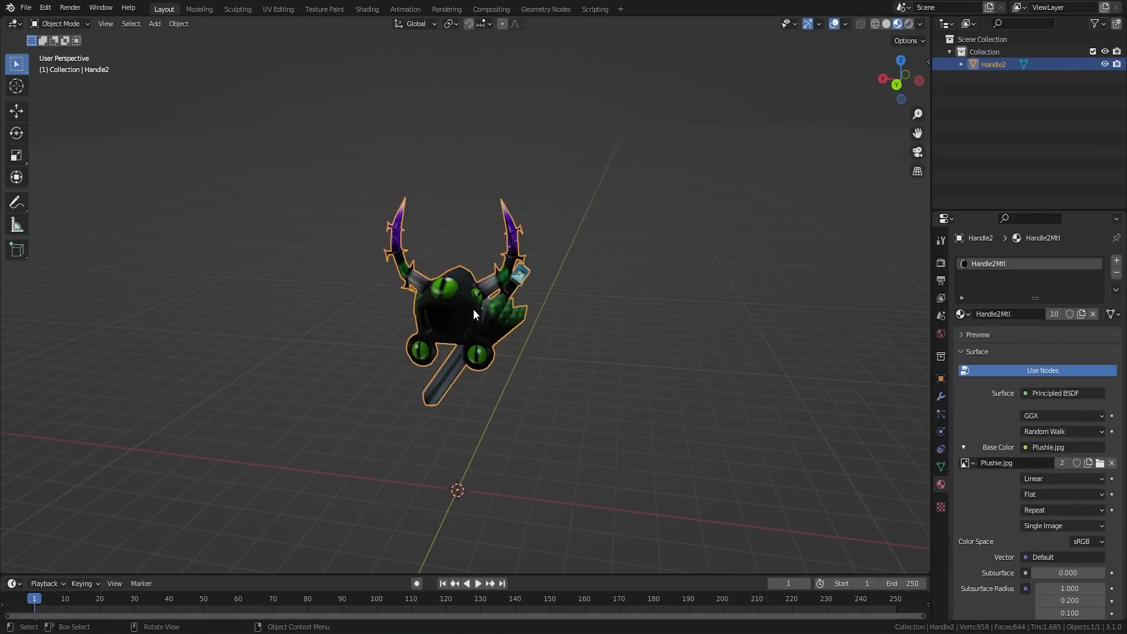
Add a 2 m cube mesh at the world origin, working in the back orthographic view
scroll(493, 346, "down", 2)
middle_click_drag(639, 350, 529, 352, "alt")
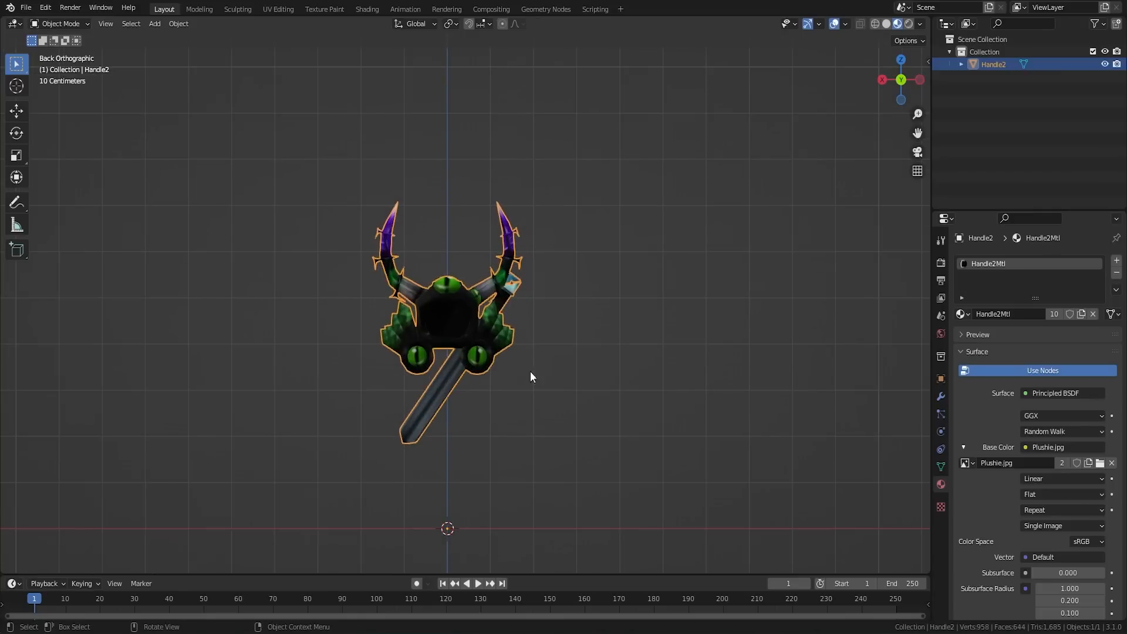
key("shift+a")
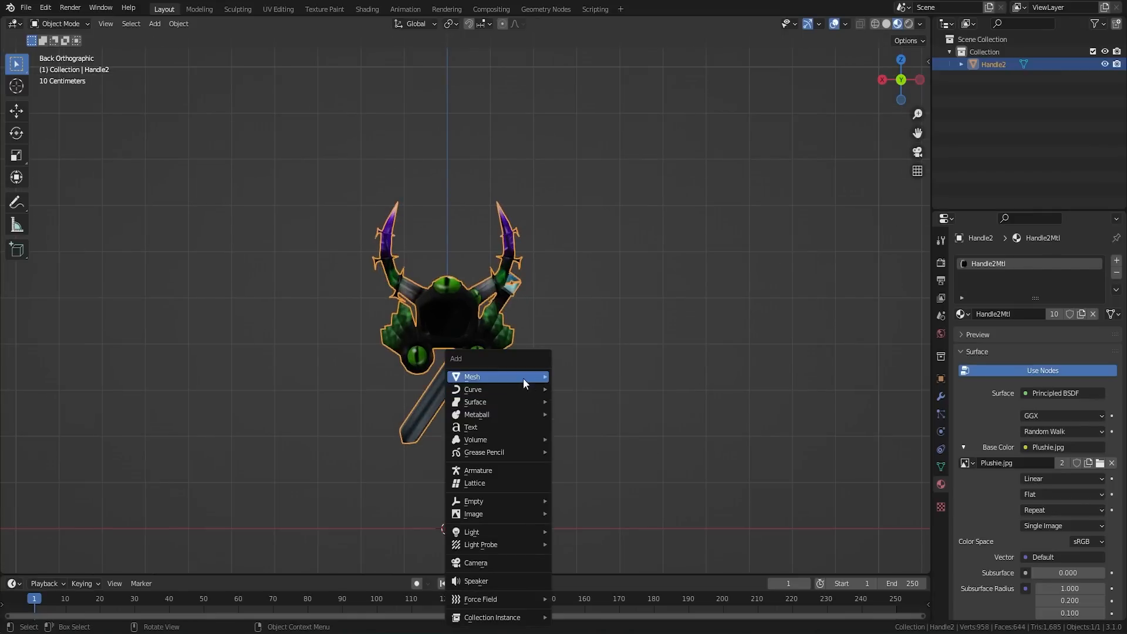
mouse_move(531, 376)
left_click(589, 388)
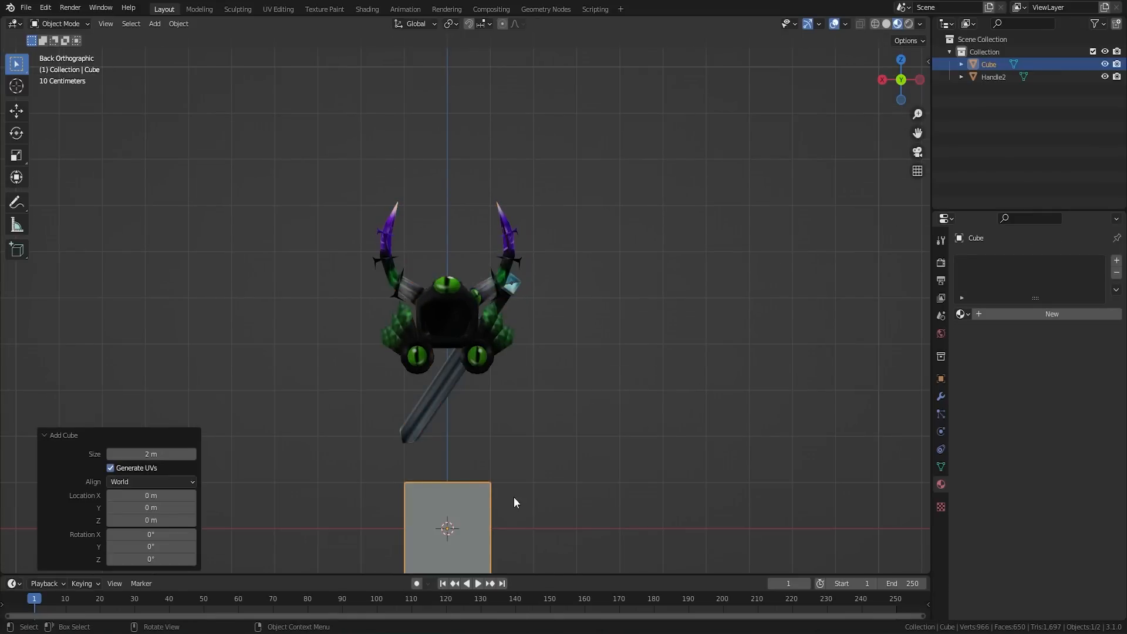
Scale the cube by about 1.46 and raise it about 2.63 m so it sits under the head as a torso
key("s")
left_click(543, 508)
left_click(16, 110)
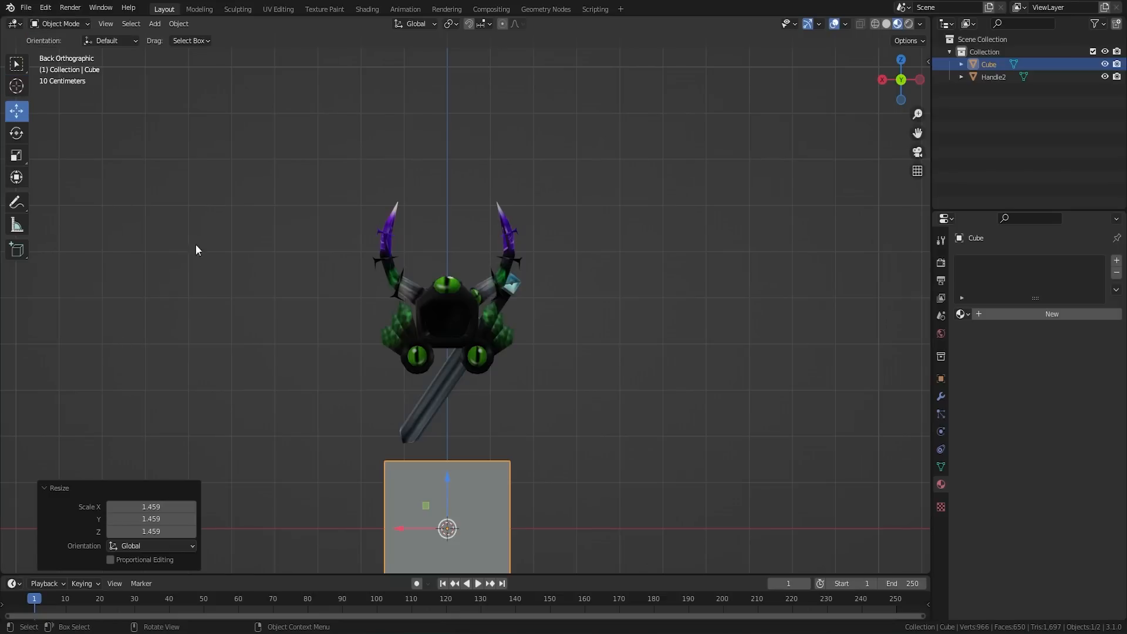
left_click_drag(457, 486, 449, 356)
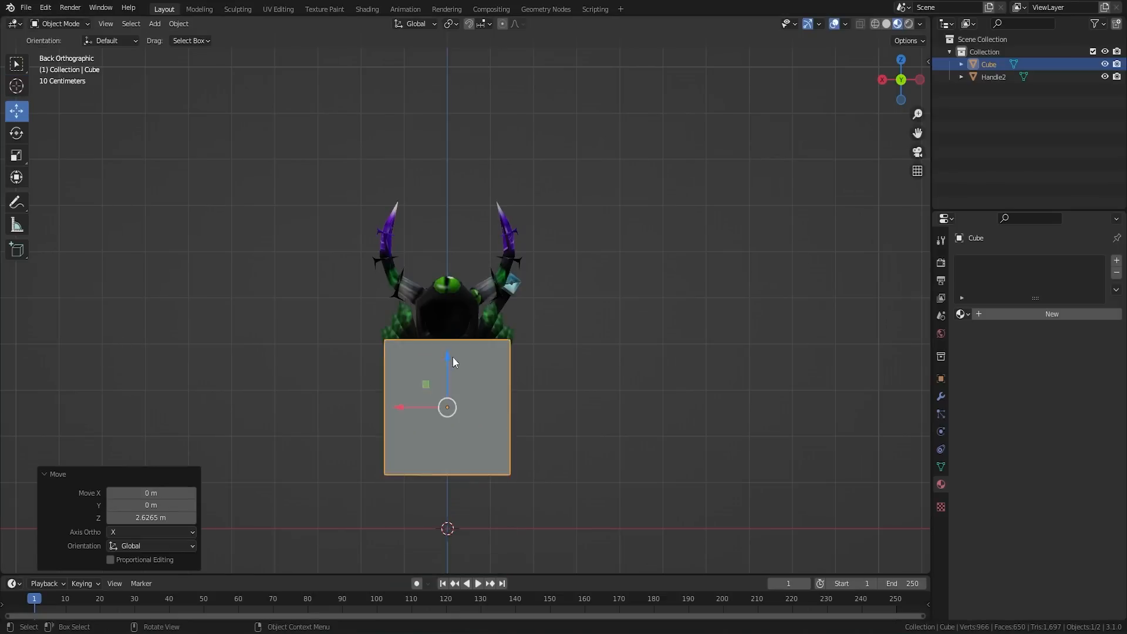
Narrow the torso cube along the Y axis in the left orthographic view to make it thinner than the head
scroll(530, 393, "up", 3)
key("ctrl+KP_3")
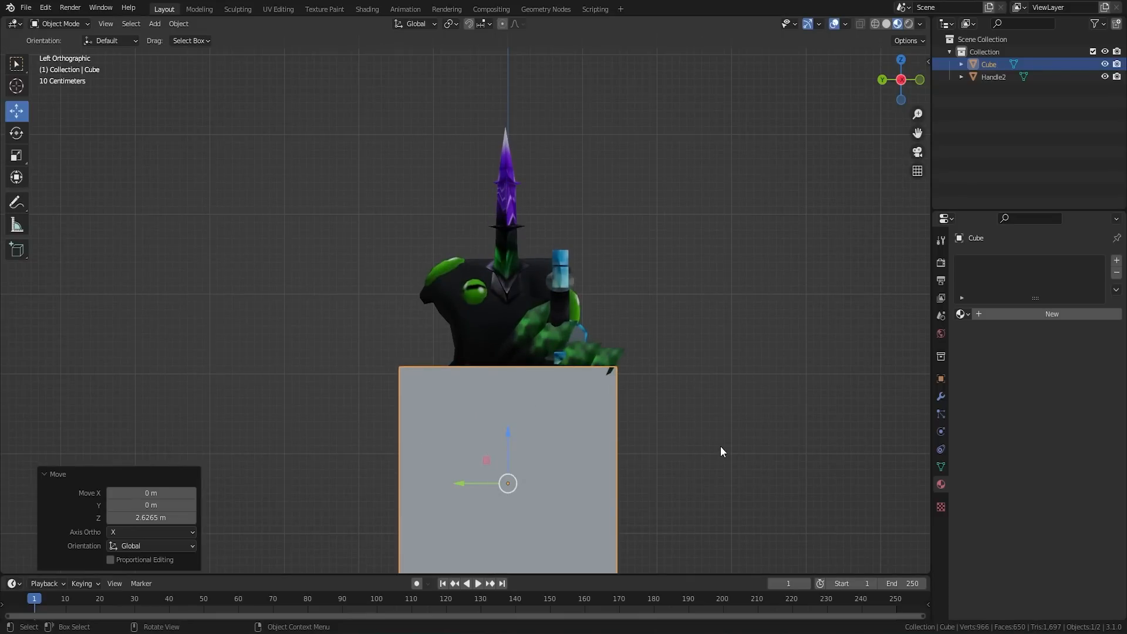
key("s")
key("y")
left_click(584, 432)
Scale the torso block by about 0.744 and raise it about 0.29 m in total to meet the head accessory
key("ctrl+KP_1")
scroll(552, 429, "down", 5)
scroll(555, 396, "up", 2)
key("s")
left_click(547, 402)
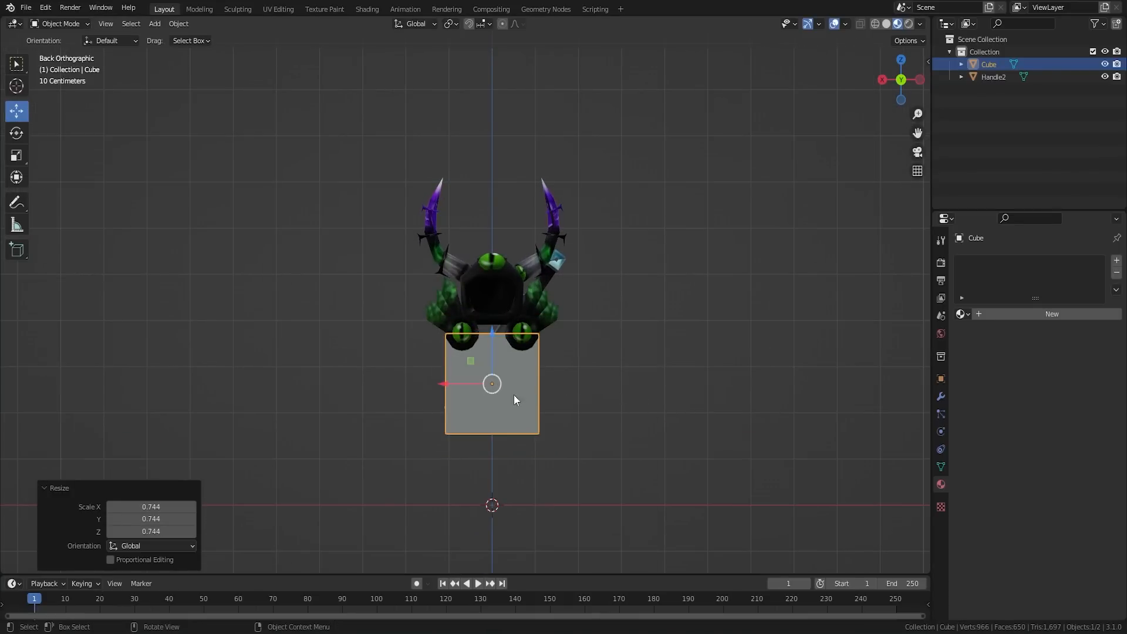
left_click_drag(493, 344, 494, 332)
scroll(528, 361, "up", 5)
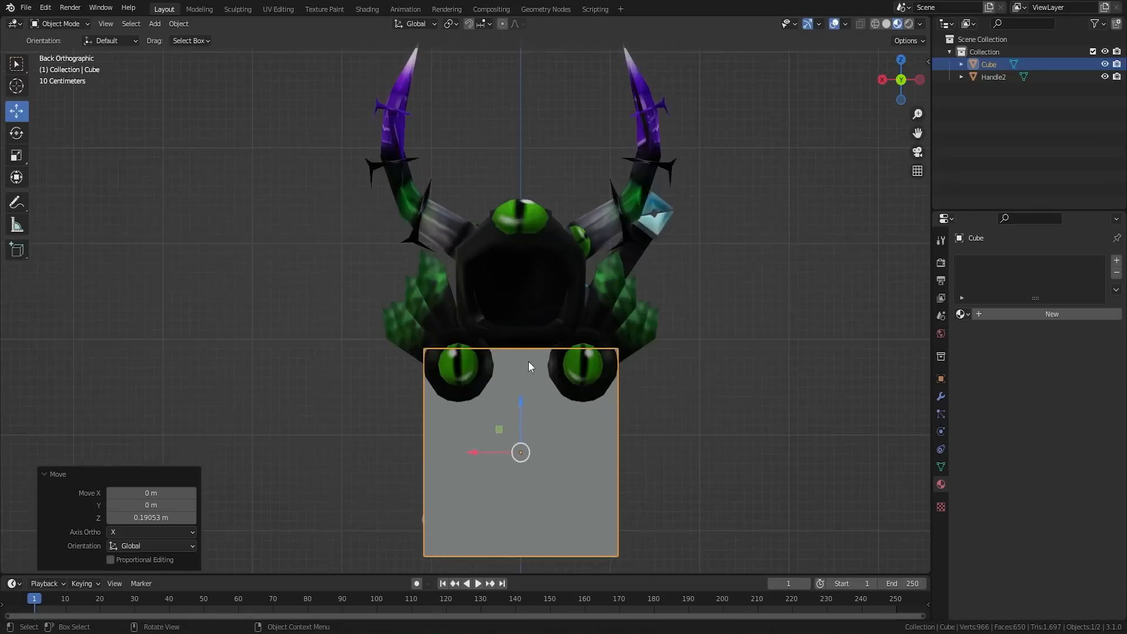
key("ctrl+KP_3")
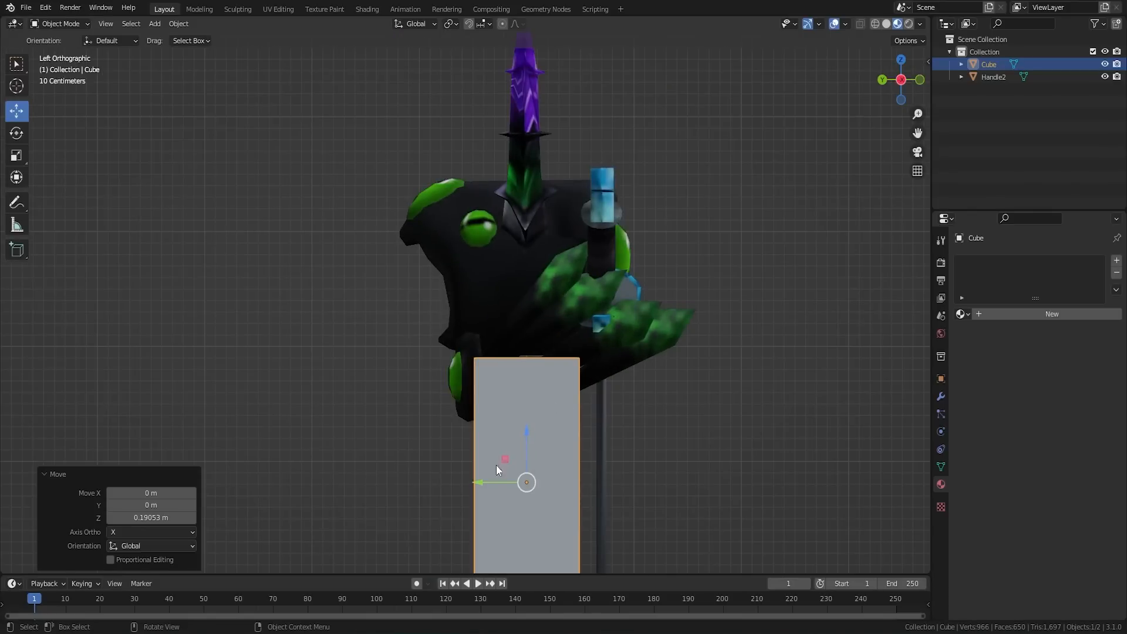
left_click_drag(526, 434, 490, 395)
Bevel all edges of the torso block with one segment about 0.11 m wide and return to Object Mode
key("ctrl+KP_1")
scroll(572, 392, "down", 2)
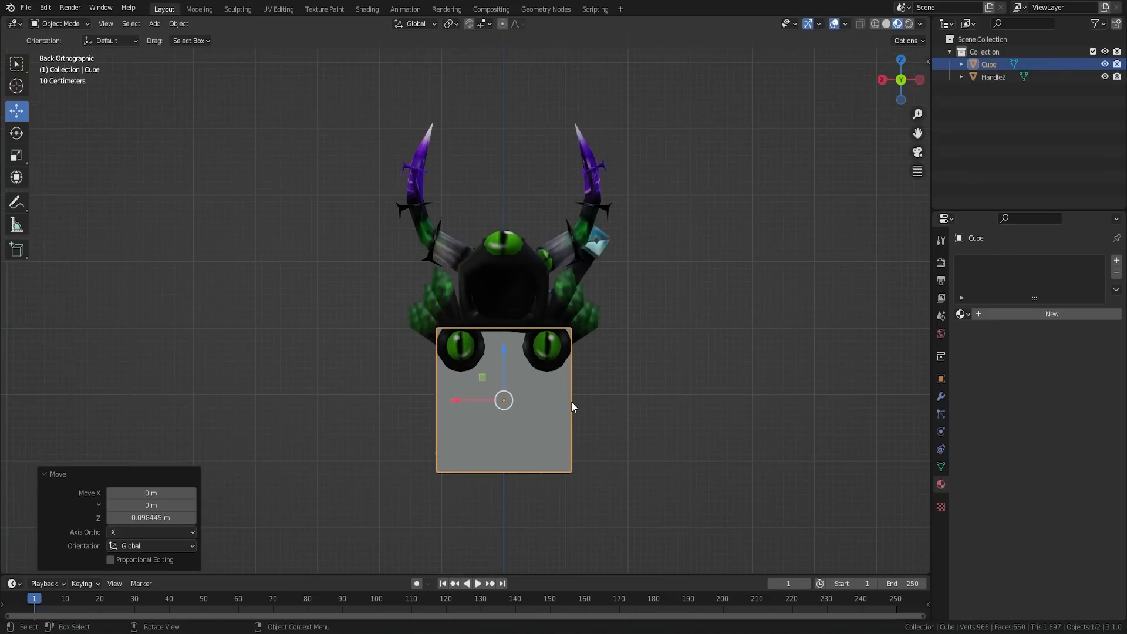
key("Tab")
key("ctrl+b")
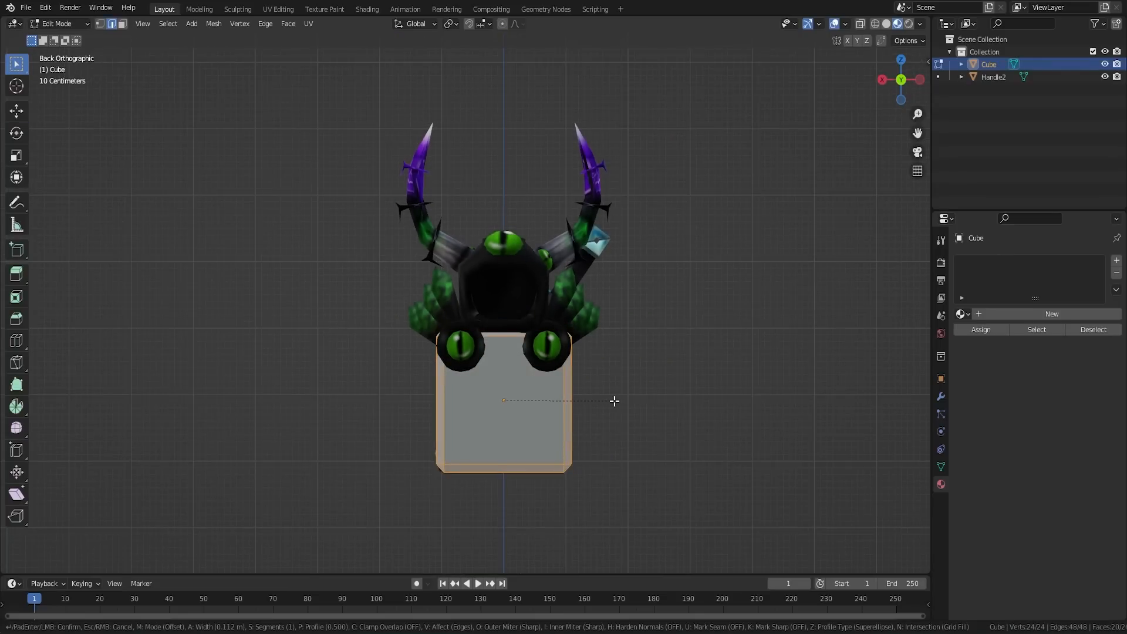
left_click(614, 400)
key("Tab")
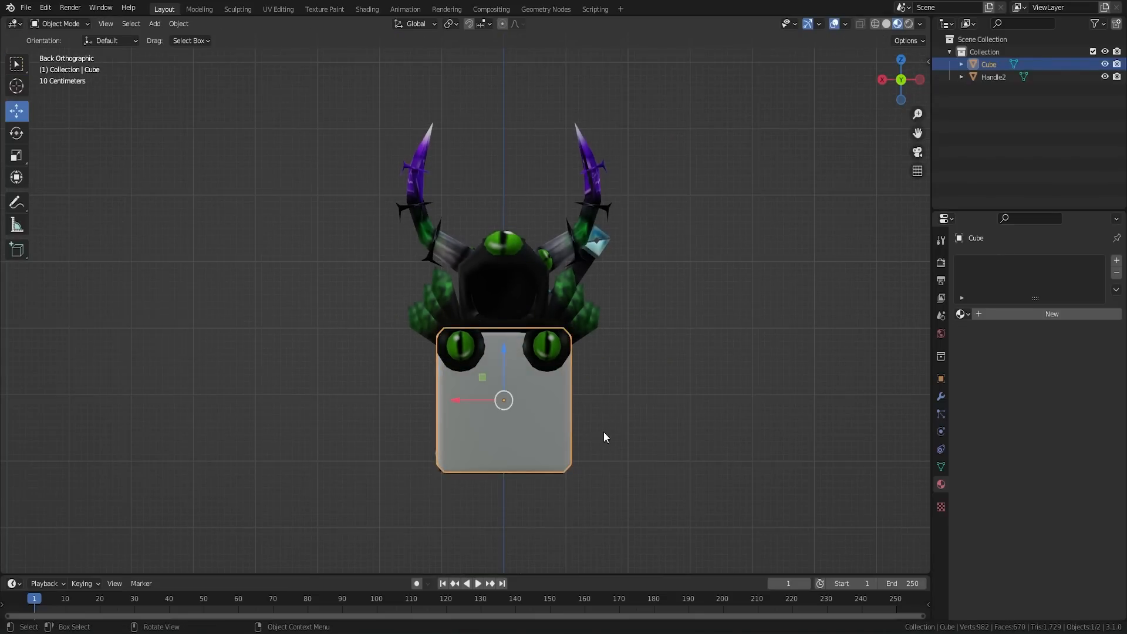
Duplicate the torso block and move the copy along the X axis to the torso's positive-X side
left_click(657, 418)
left_click(551, 422)
key("shift+d")
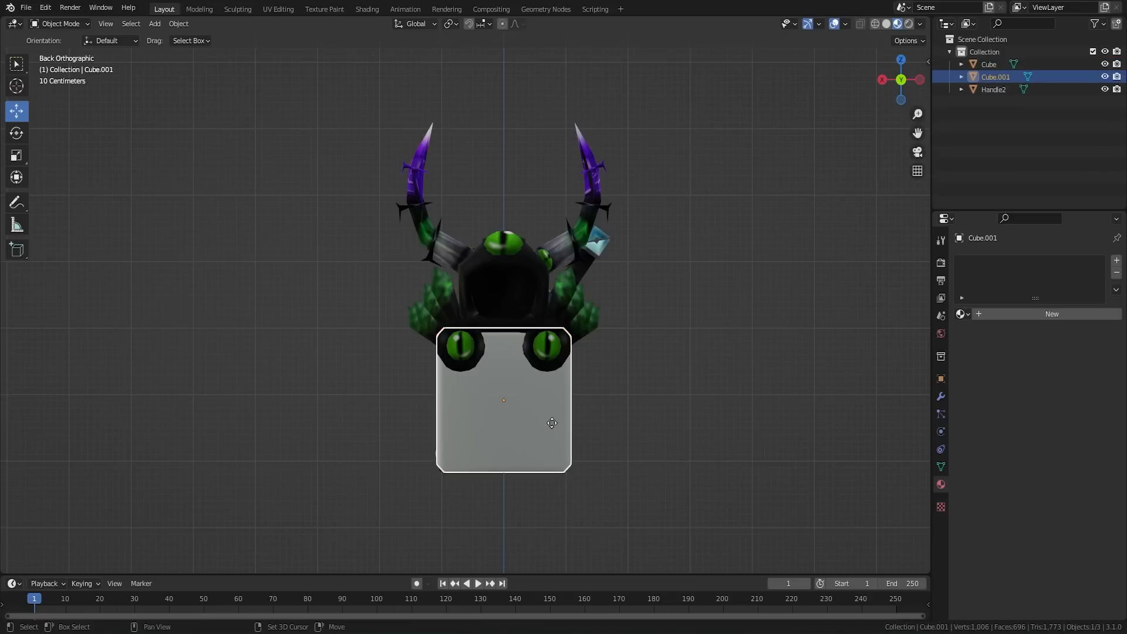
right_click(554, 427)
key("g")
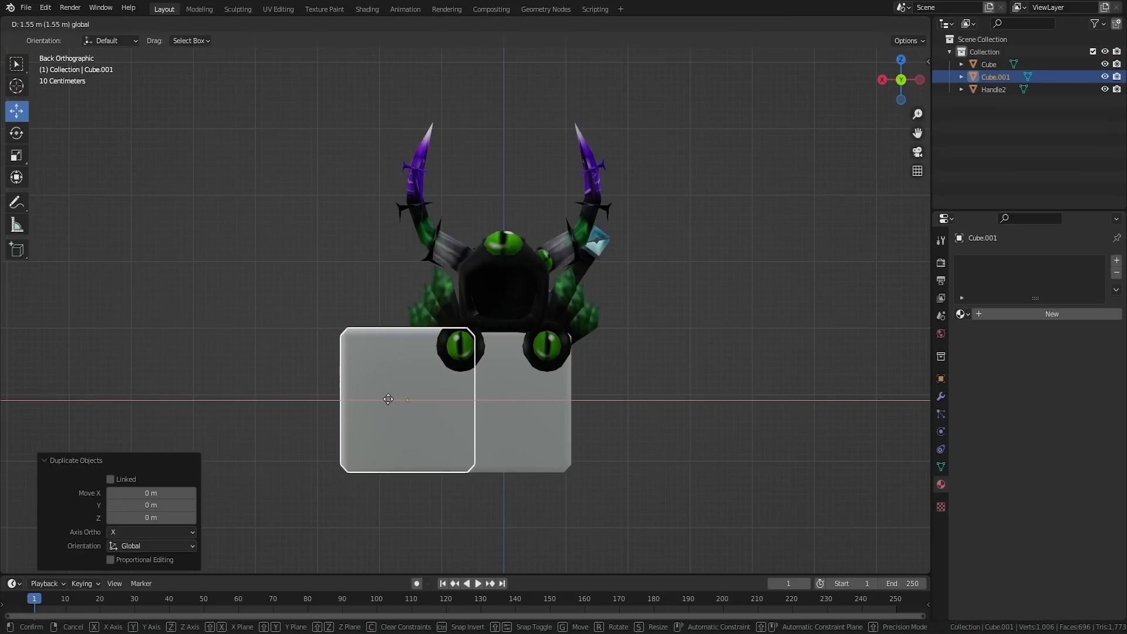
left_click(370, 397)
Reshape the duplicate into an arm in wireframe shading, moving its outer vertices inward and shortening its lower end
key("Tab")
key("z")
left_click(253, 313)
left_click_drag(279, 299, 326, 481)
left_click(16, 116)
left_click_drag(270, 403, 345, 400)
left_click_drag(355, 467, 562, 434)
Duplicate the arm mesh about 3.28 m along negative X and fit the copy against the torso's opposite side in Material Preview
key("a")
key("shift+d")
right_click(384, 365)
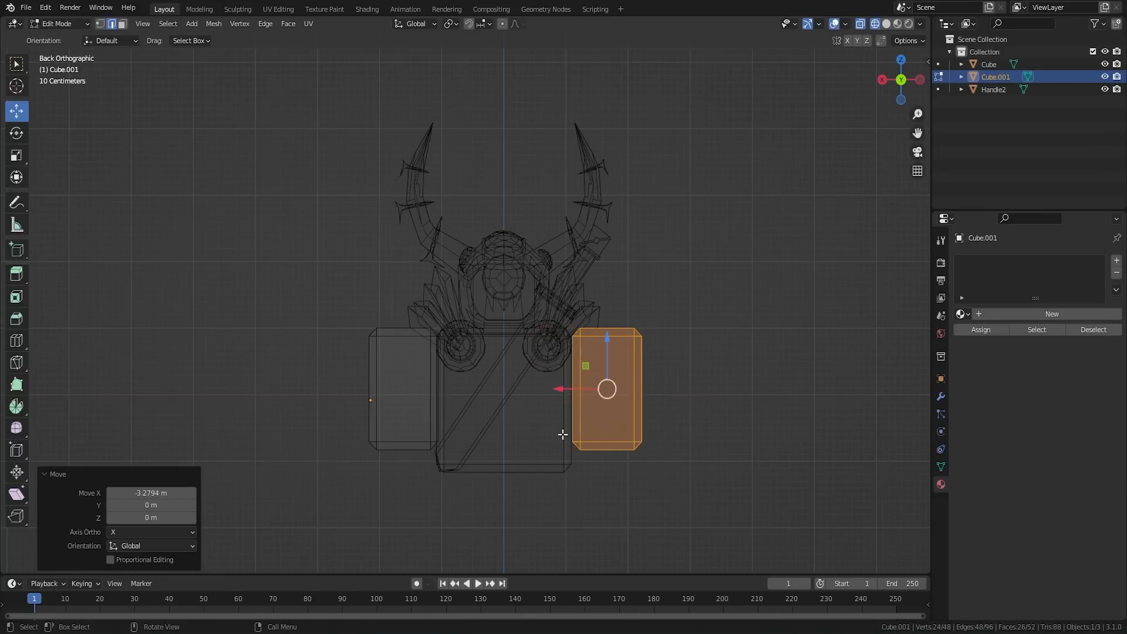
key("z")
left_click(591, 470)
scroll(602, 486, "up", 2)
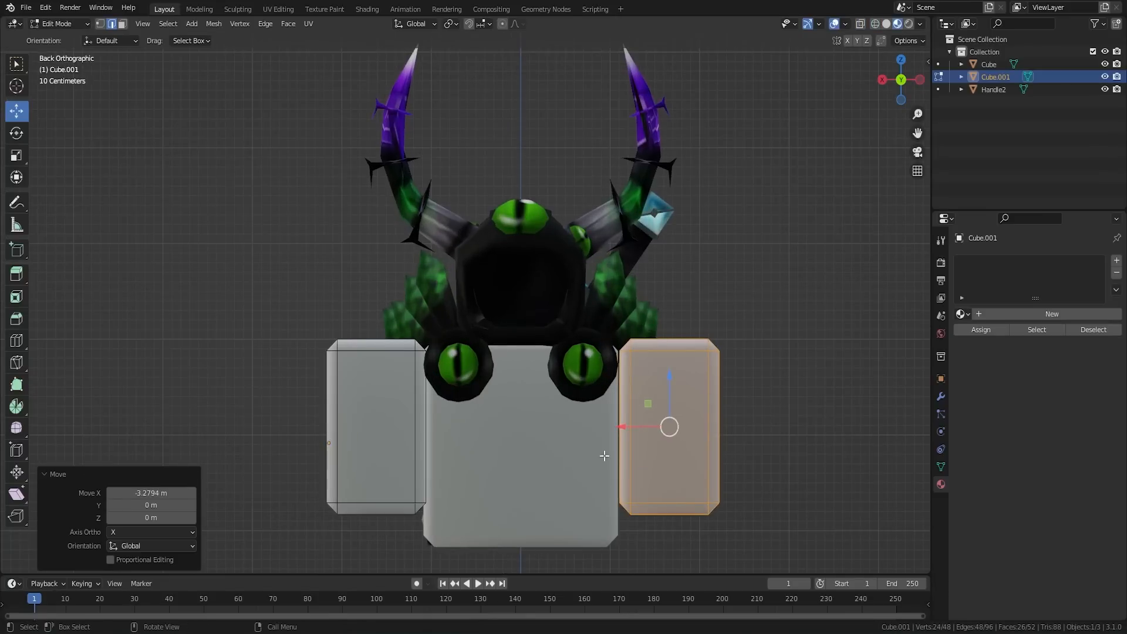
left_click_drag(627, 427, 621, 428)
Return all objects to Object Mode and select only the arms object
scroll(571, 447, "down", 3)
key("a")
key("Tab")
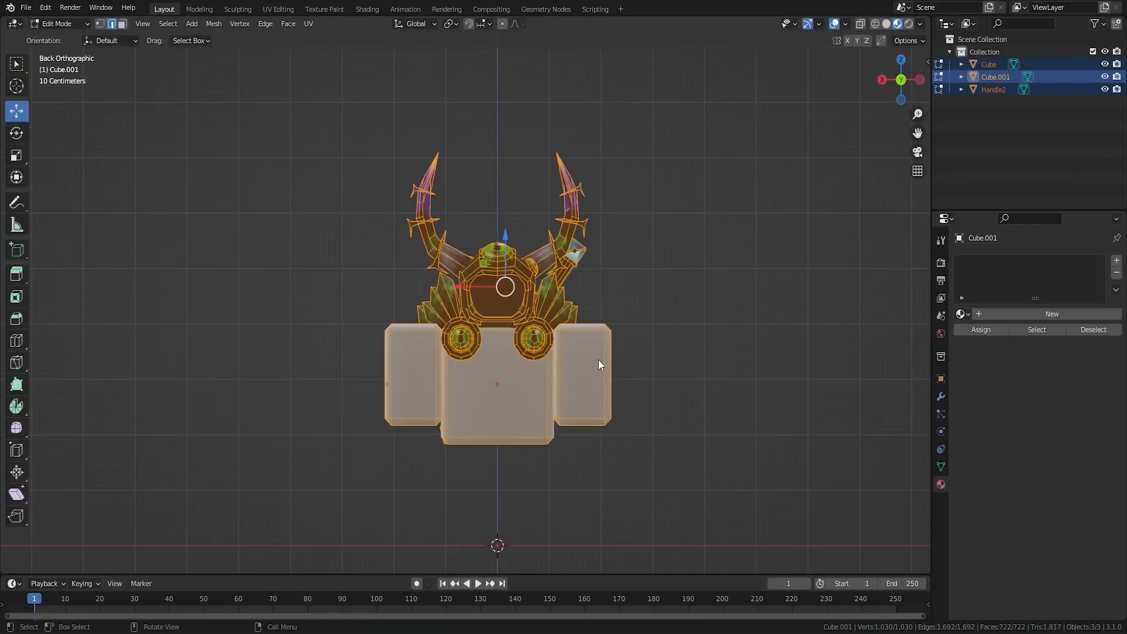
key("Tab")
scroll(597, 360, "down", 3)
left_click(535, 352)
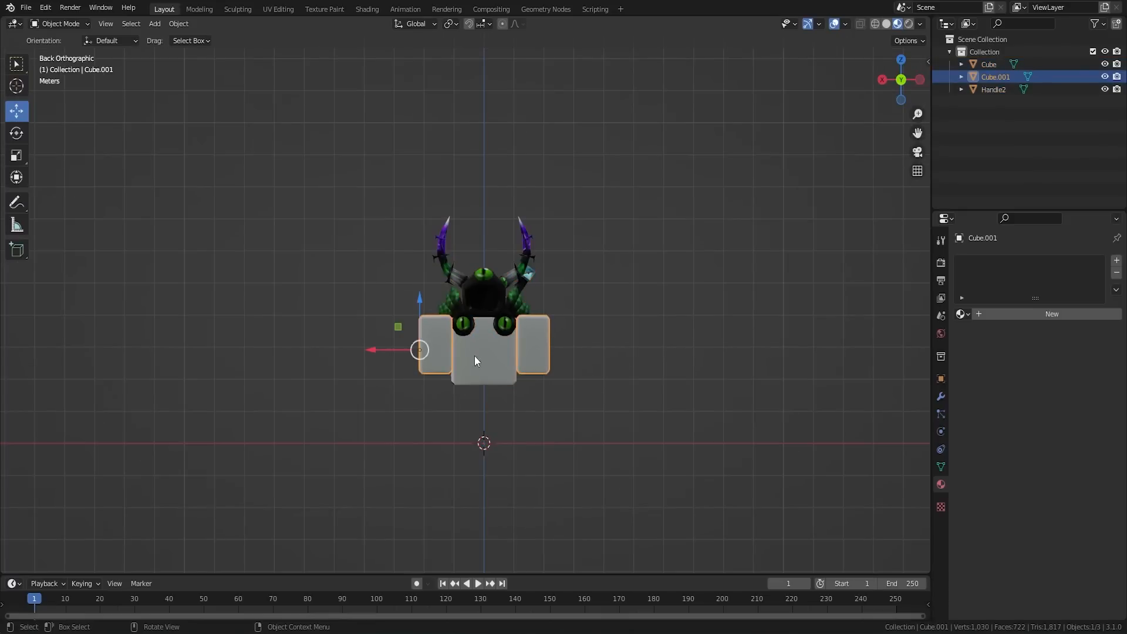
Duplicate one linked arm block within the arms mesh and place the copy below the torso as a leg
key("Tab")
key("alt+a")
key("l")
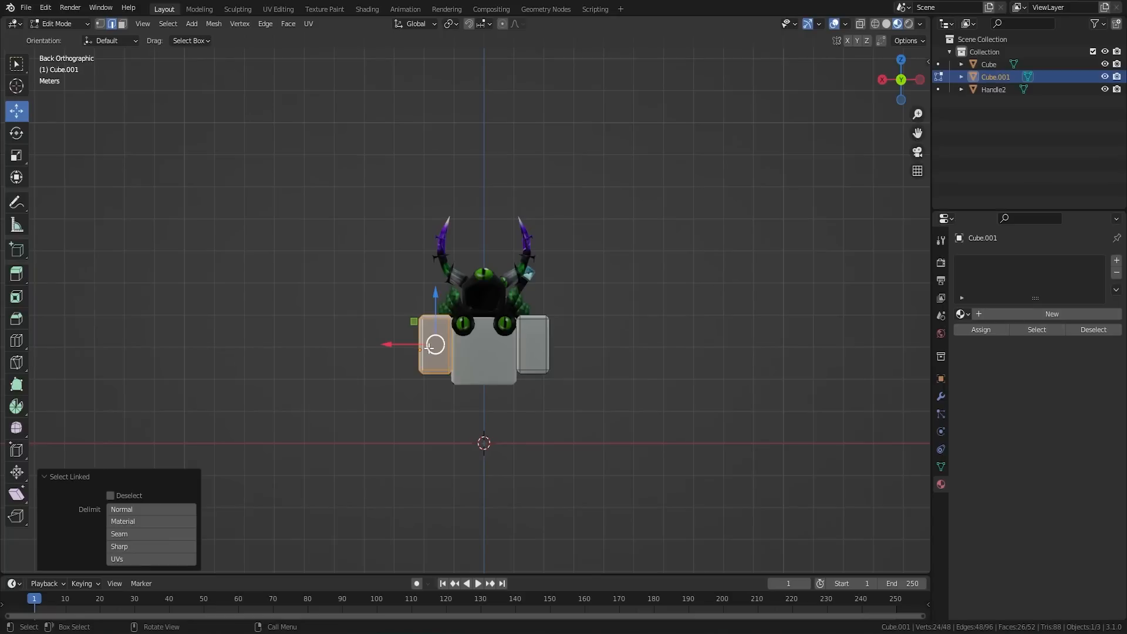
left_click(431, 344)
left_click_drag(434, 321, 459, 415)
key("Tab")
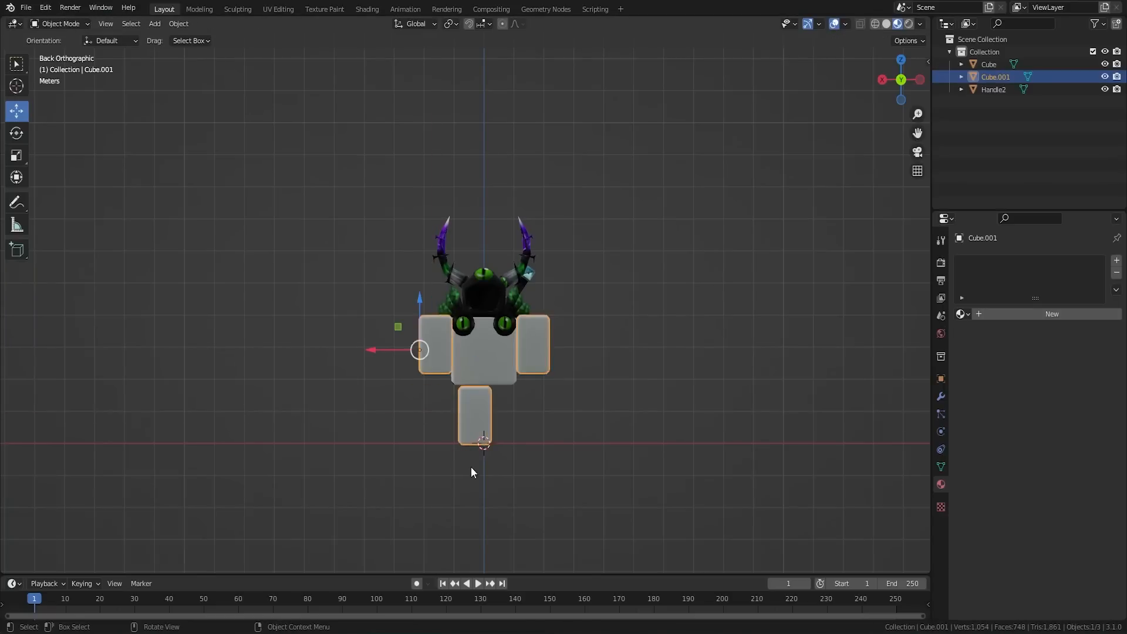
Lengthen the leg block in wireframe shading by moving its bottom vertices down
scroll(475, 470, "up", 4)
key("Tab")
scroll(482, 497, "down", 5, "shift")
key("z")
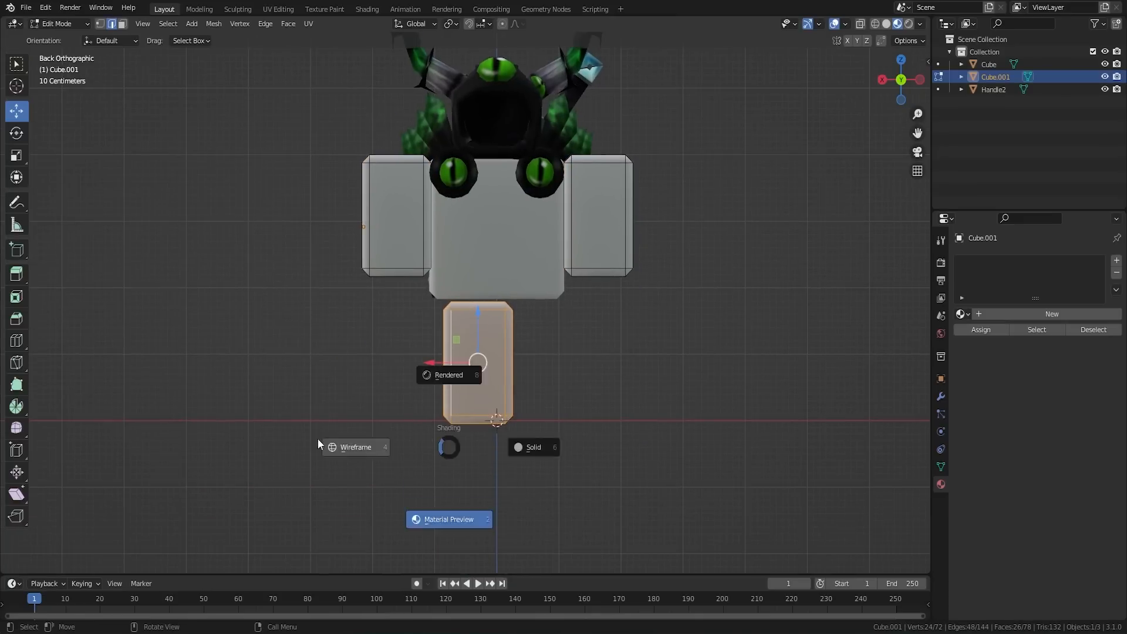
left_click(404, 433)
left_click_drag(414, 387, 574, 477)
left_click_drag(477, 400, 485, 428)
Select the whole leg, move it about 0.23 m along X to the torso's outer edge, and raise it to the torso's underside
key("ctrl+l")
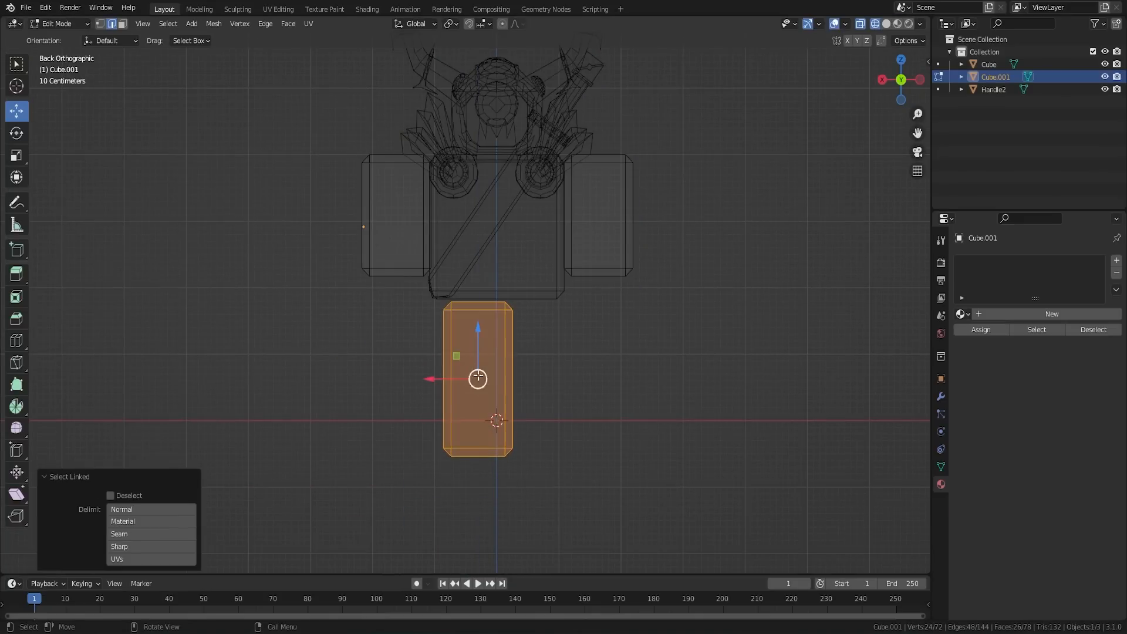
scroll(465, 374, "up", 5)
key("g")
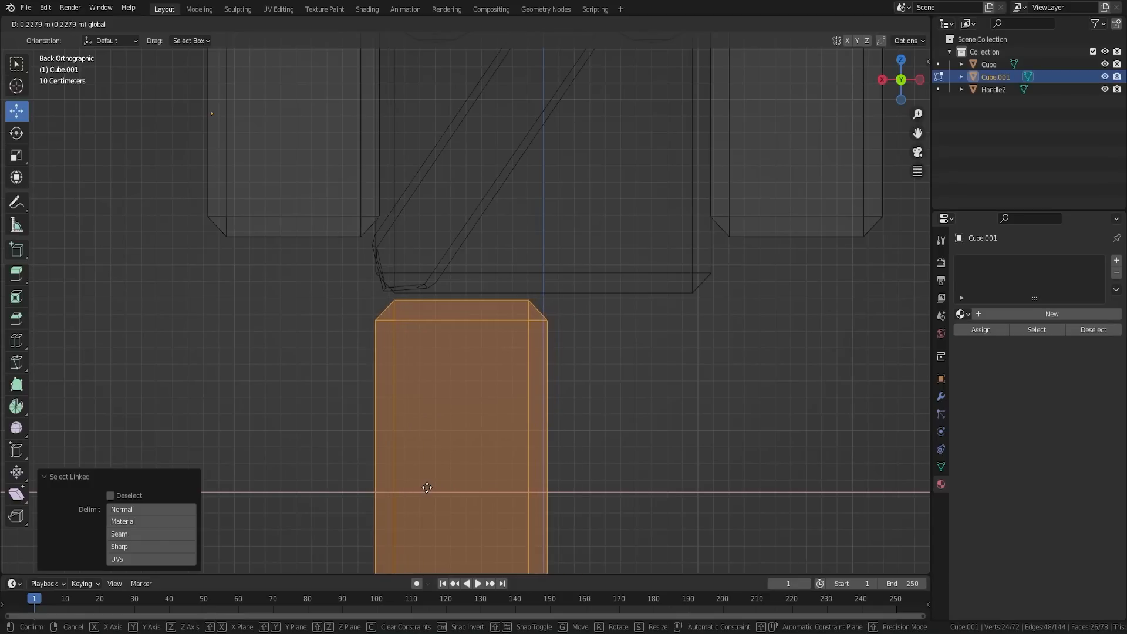
left_click(426, 487)
left_click_drag(459, 442, 460, 433)
Duplicate the leg and move the copy about 1.12 m along negative X beside the original
key("shift+d")
key("x")
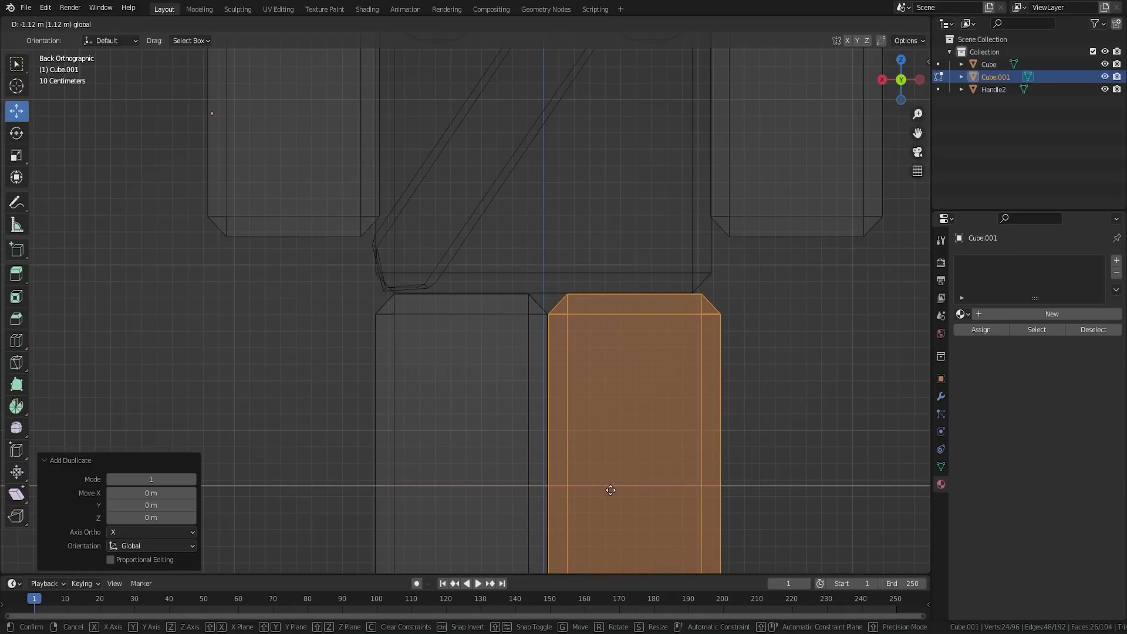
left_click(610, 493)
Select both linked leg blocks and shift them about 0.03 m along X to centre them beneath the torso
middle_click_drag(533, 337, 546, 263, "shift")
key("l")
scroll(546, 262, "up", 3)
middle_click_drag(591, 322, 578, 274, "shift")
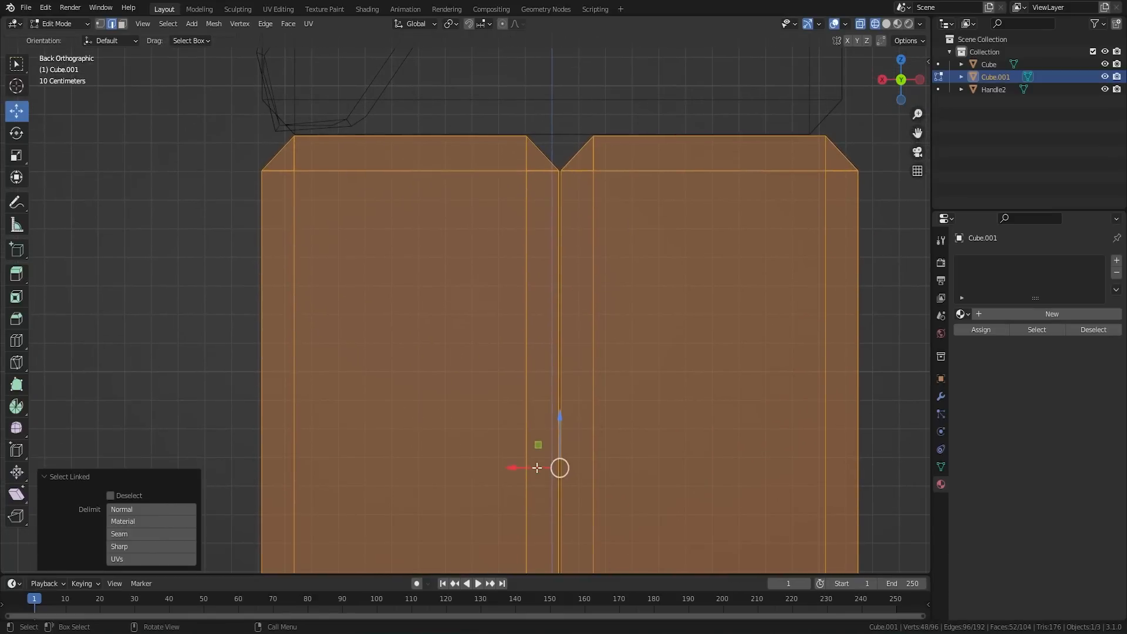
left_click_drag(532, 467, 526, 465)
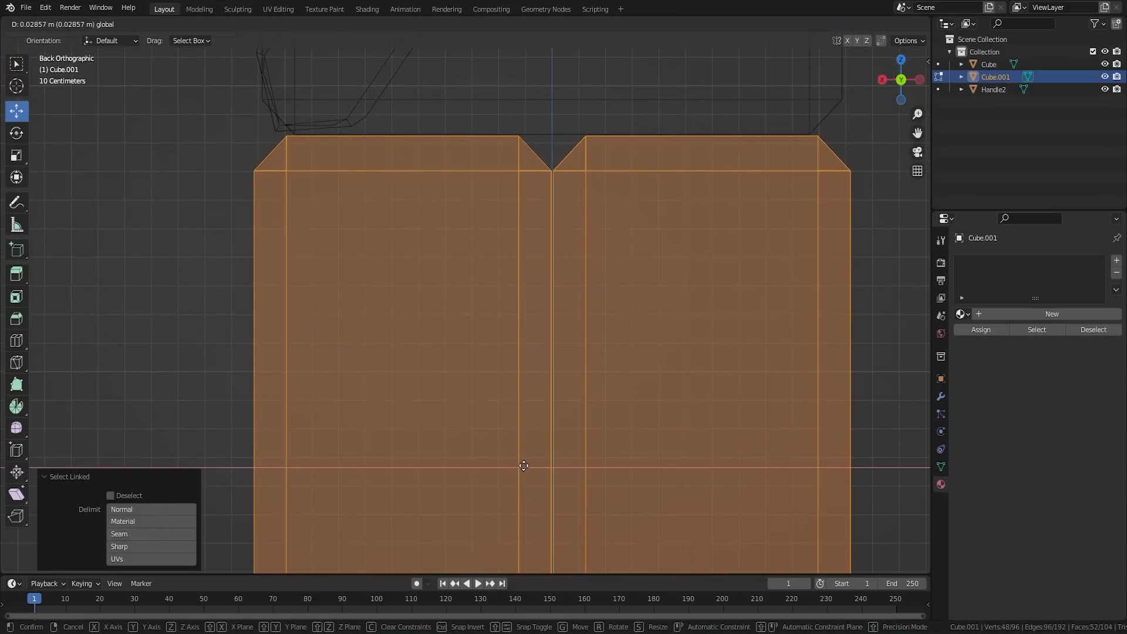
Return to Object Mode with Material Preview shading, clear the selection, and examine the assembled blocky body from several angles
key("Tab")
scroll(660, 280, "down", 8)
key("z")
left_click(673, 399)
mouse_move(668, 327)
middle_mouse_down()
mouse_move(646, 311)
mouse_move(652, 284)
mouse_move(617, 319)
middle_mouse_up()
middle_click_drag(691, 291, 667, 390)
left_click(522, 322)
scroll(645, 410, "down", 1)
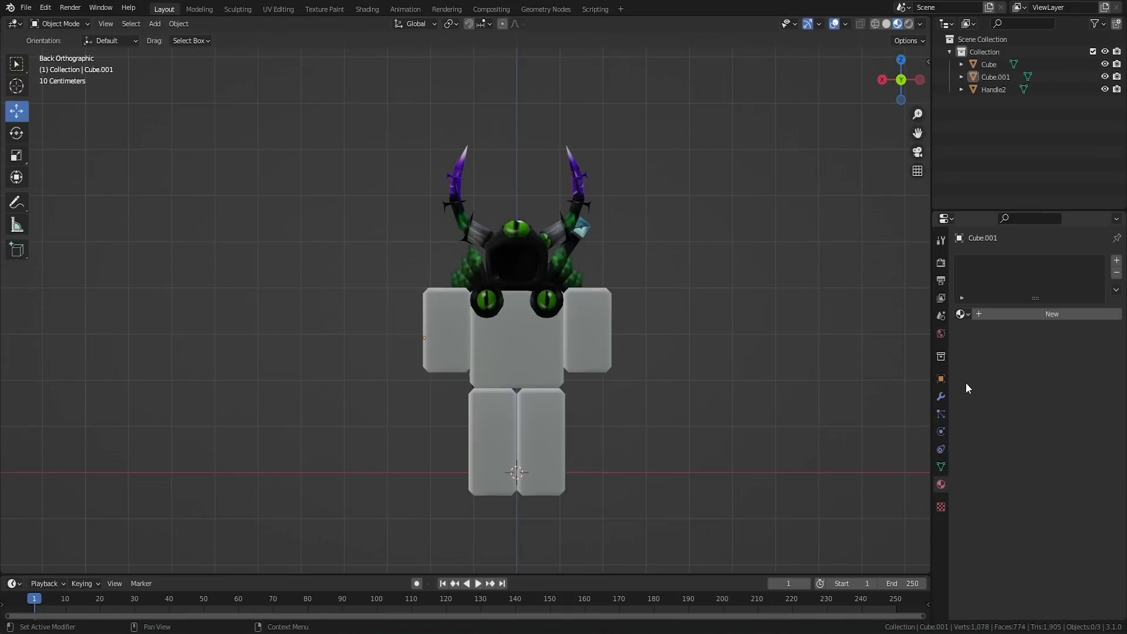
middle_click_drag(575, 344, 580, 364)
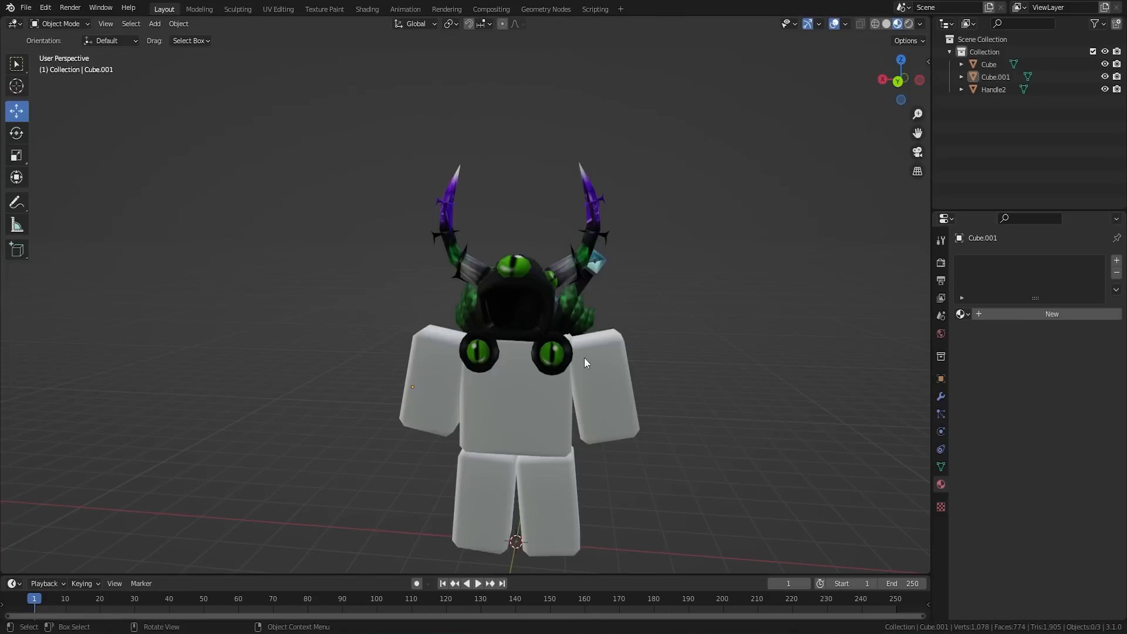
middle_click_drag(693, 300, 682, 267)
Join the arms-and-legs object into the torso object, clear the mesh selection in Edit Mode, and return to Object Mode
left_click(601, 389)
left_click(525, 403, "shift")
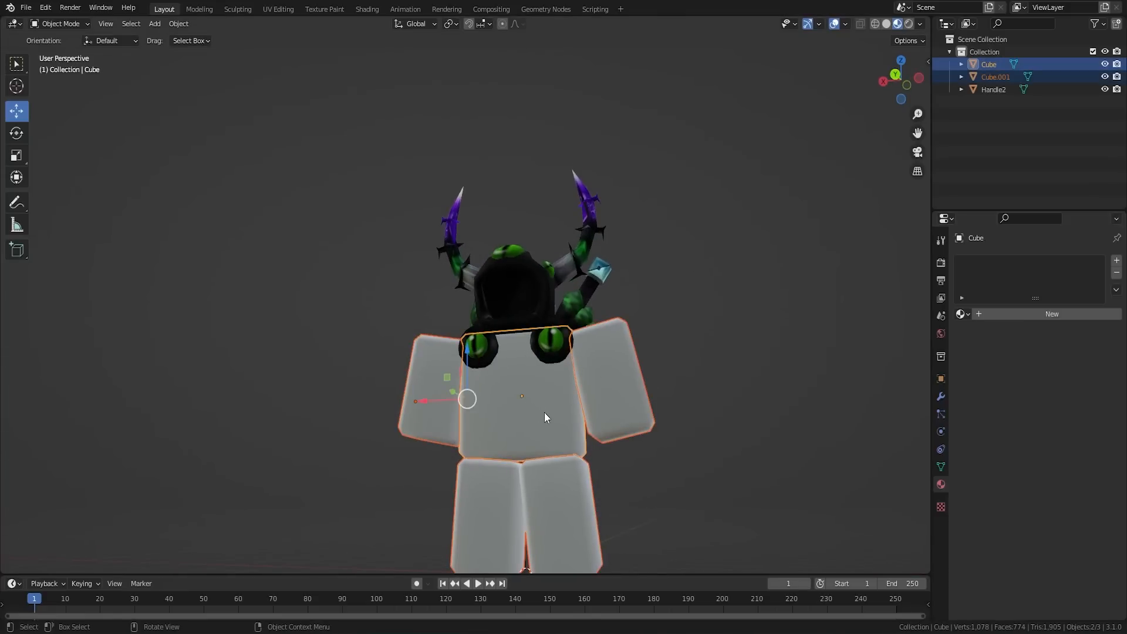
key("ctrl+j")
key("Tab")
key("a")
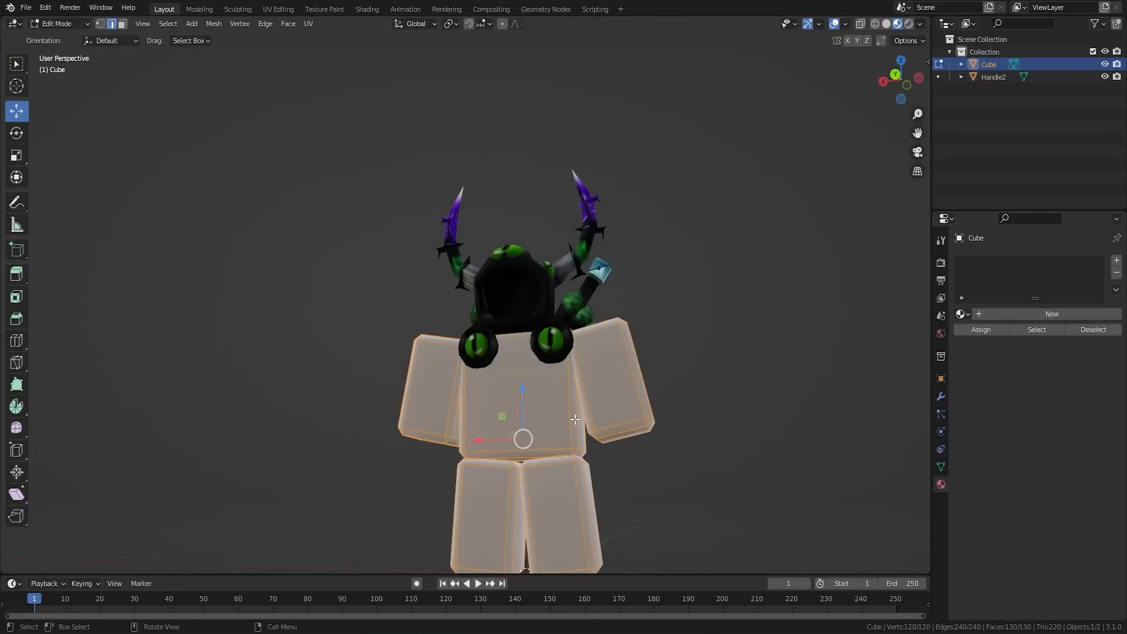
scroll(654, 488, "down", 2)
middle_click_drag(629, 455, 603, 427)
key("alt+a")
key("Tab")
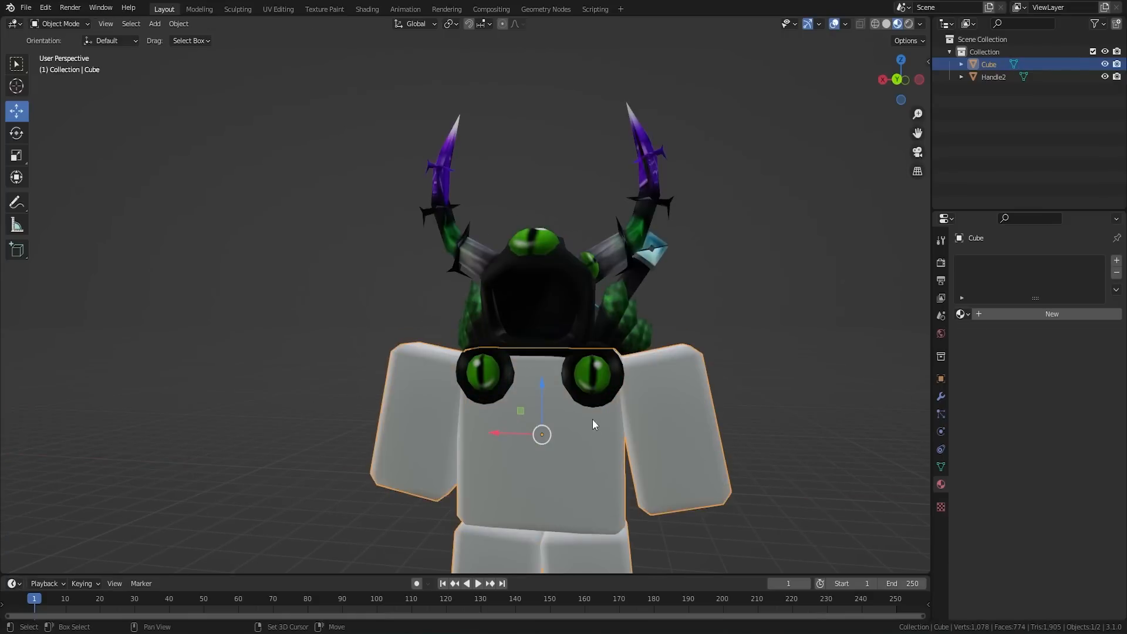
Select the head accessory together with the block body and check the combined mesh statistics in Edit Mode
scroll(568, 281, "up", 4)
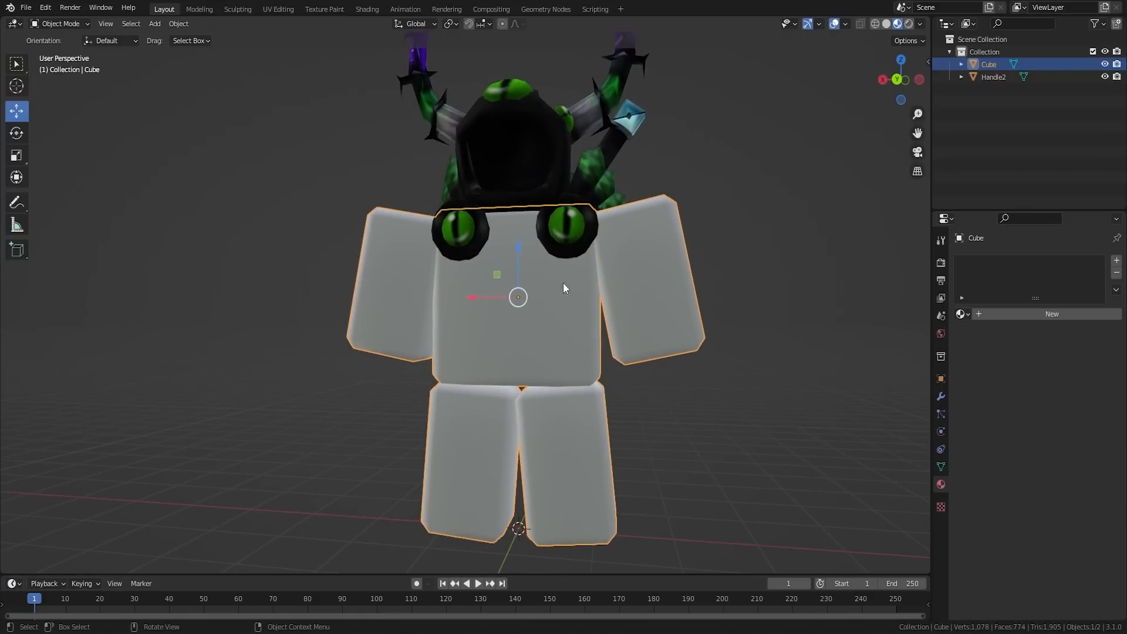
left_click(548, 181, "shift")
key("Tab")
key("a")
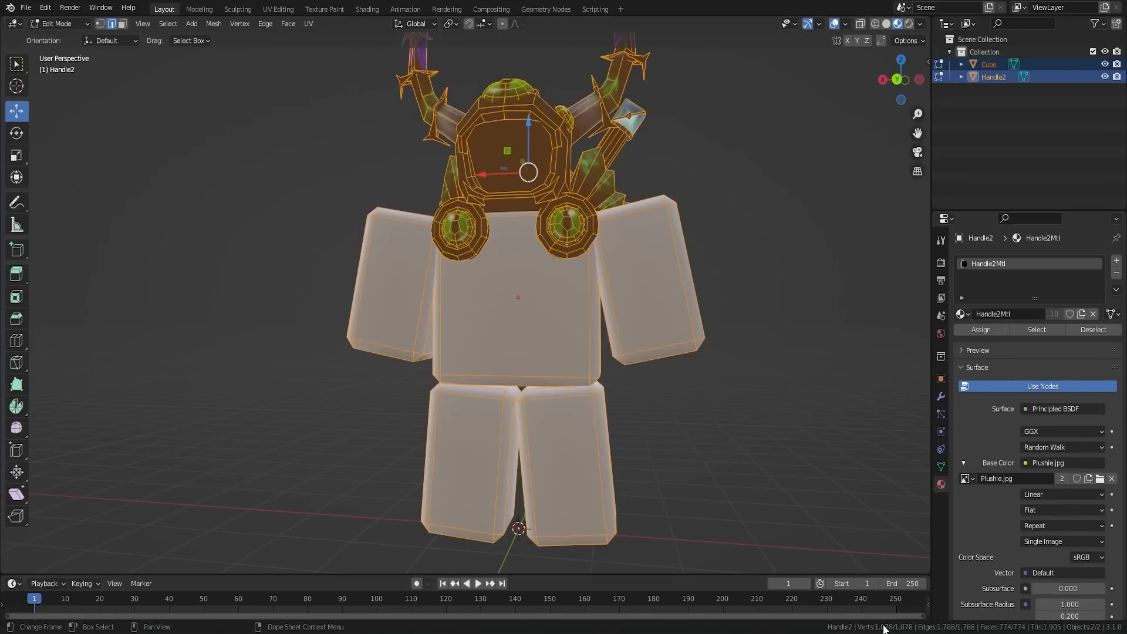
key("Tab")
scroll(560, 291, "down", 3)
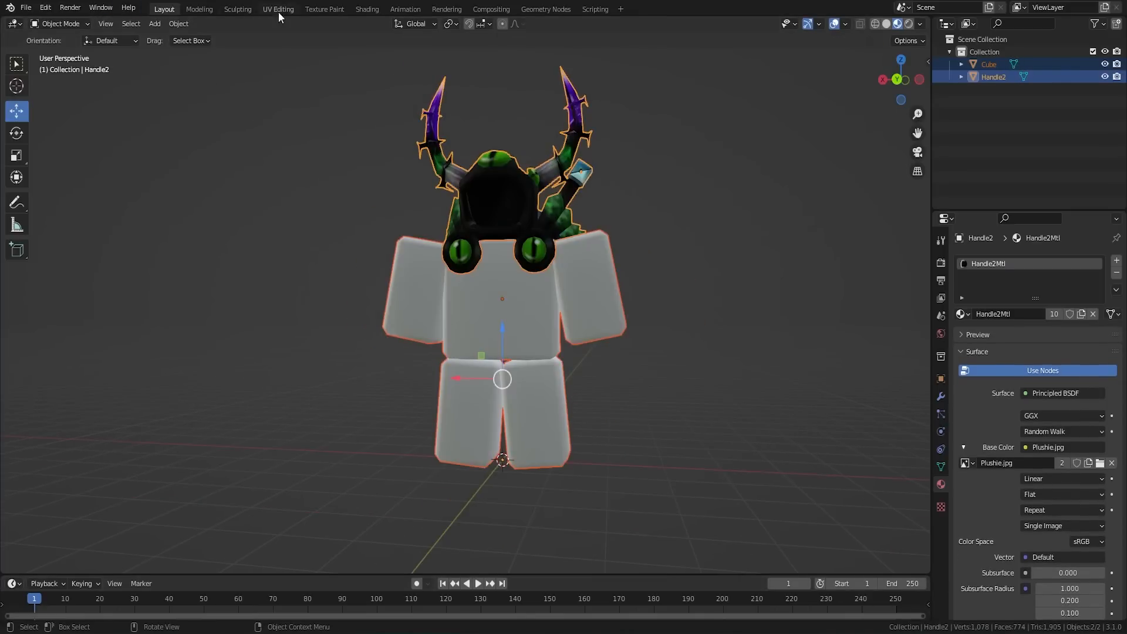
Switch to the UV Editing workspace and show the avatar in the Back Orthographic view
left_click(277, 10)
scroll(745, 314, "down", 4)
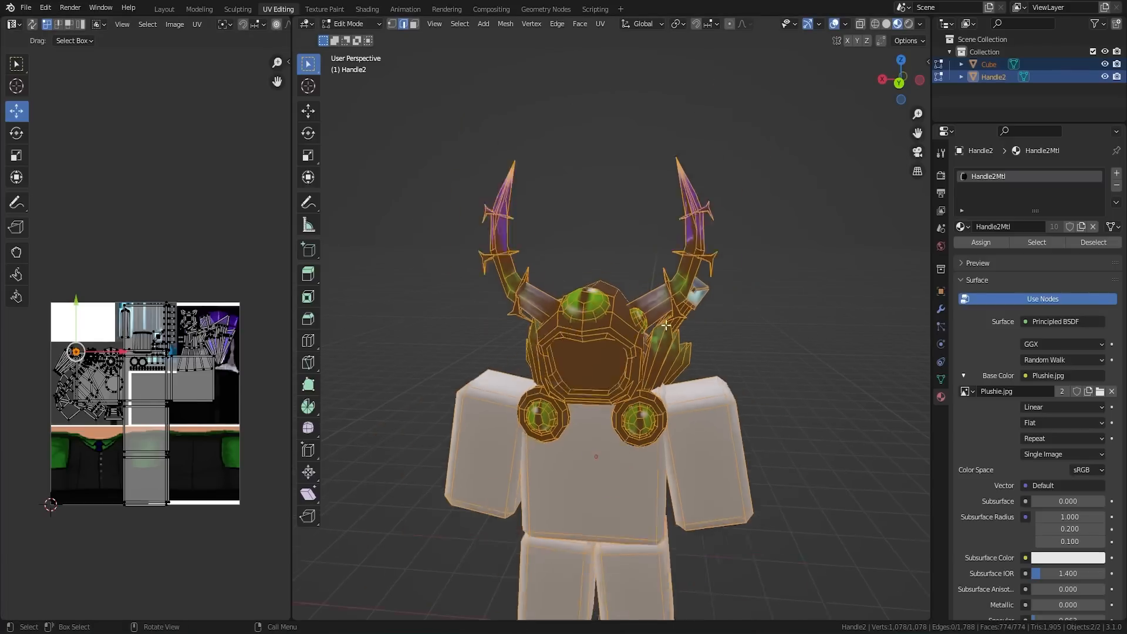
key("ctrl+KP_1")
scroll(667, 437, "up", 2)
scroll(667, 437, "down", 3)
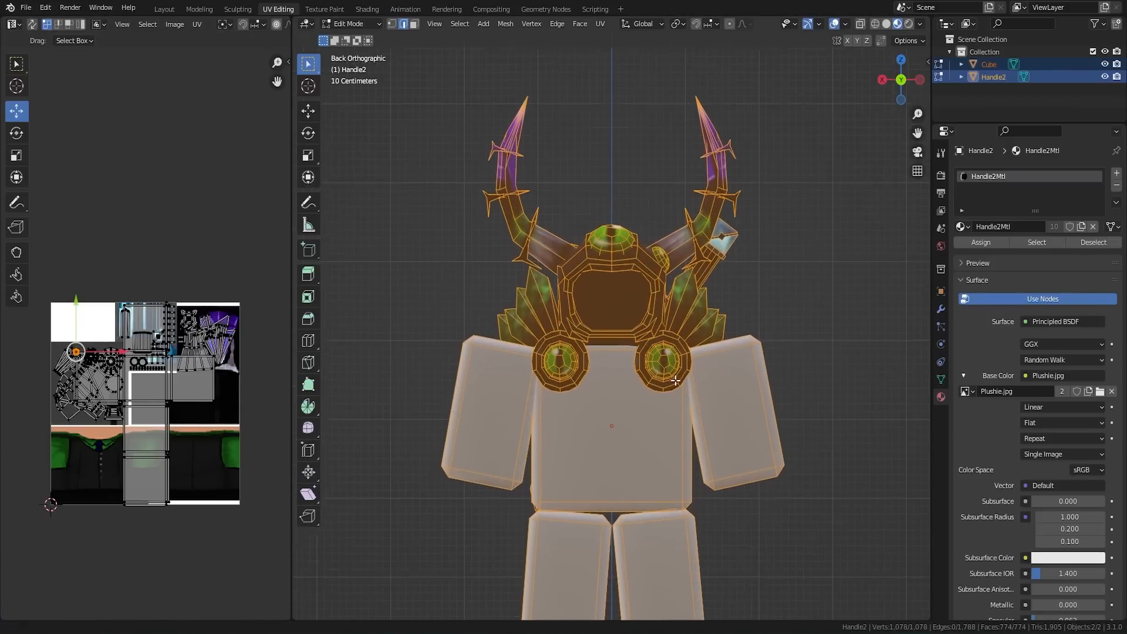
Select the whole linked torso block in face select mode and unwrap it with Project from View
key("alt+a")
left_click(414, 23)
left_click(647, 415)
key("ctrl+l")
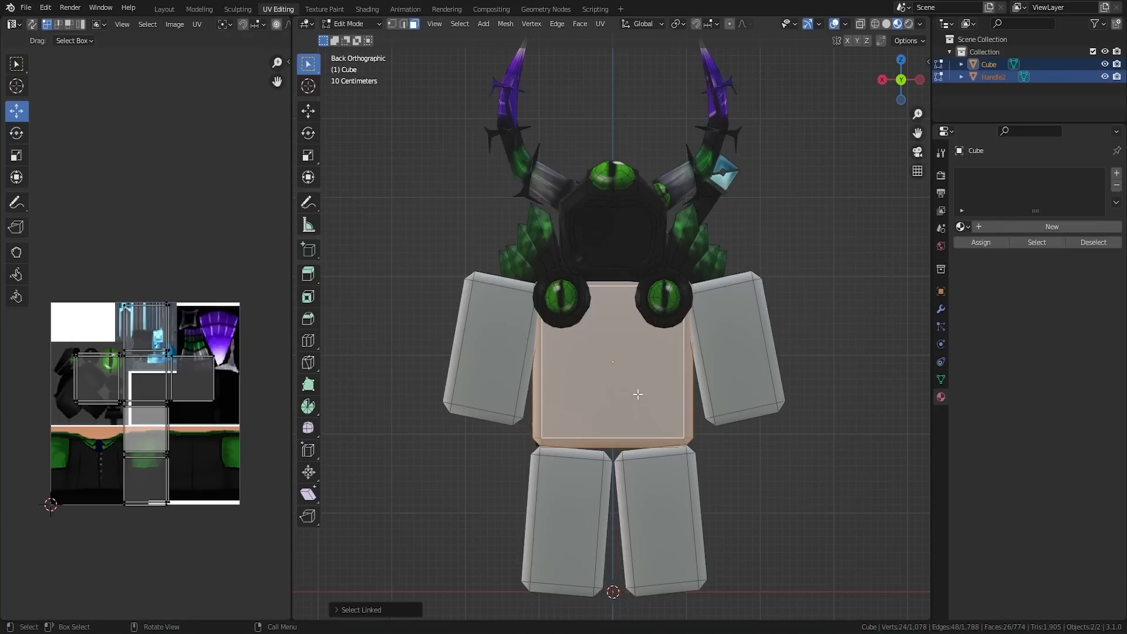
key("u")
left_click(637, 393)
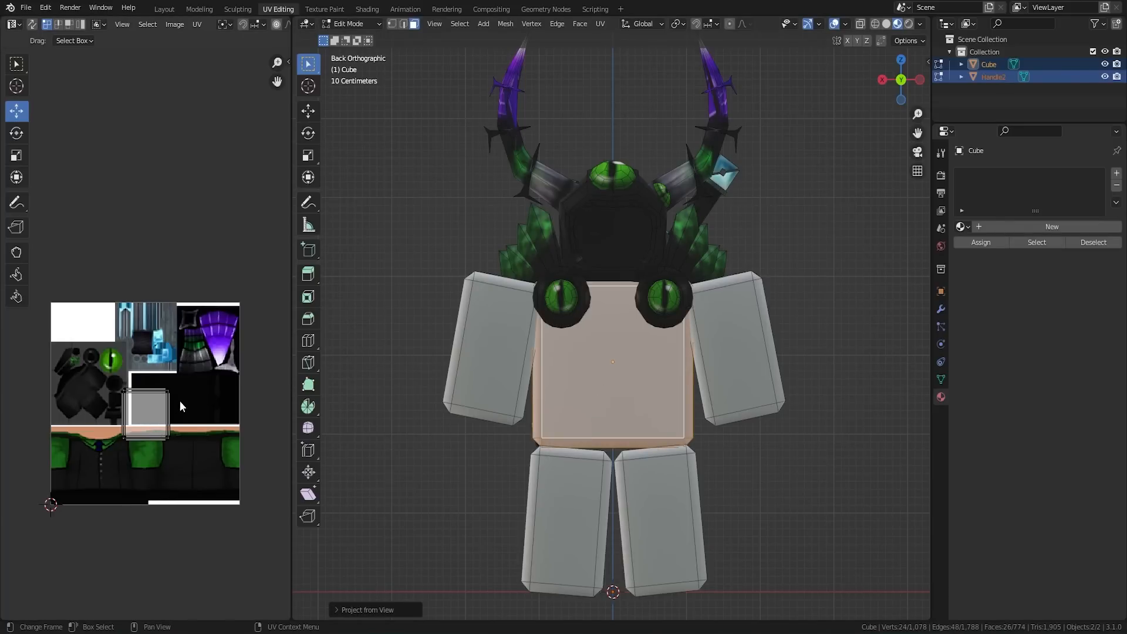
Move the torso UV island onto the shirt front in the Plushie.jpg texture
key("a")
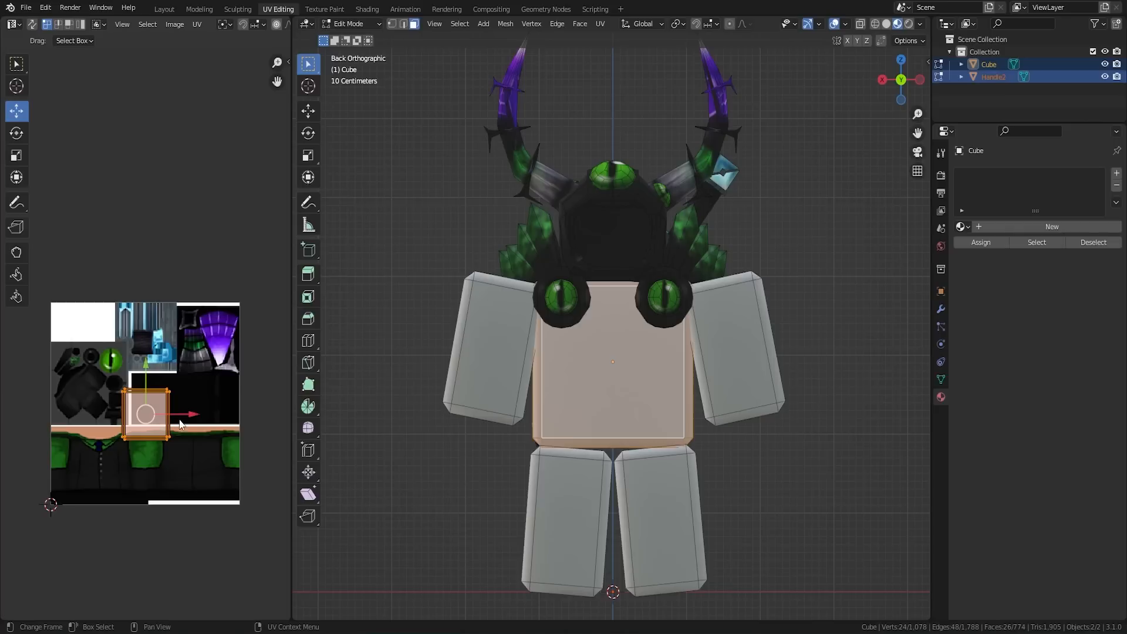
key("g")
left_click(126, 461)
Join the head accessory into the body object in Object Mode and return to Edit Mode
key("Tab")
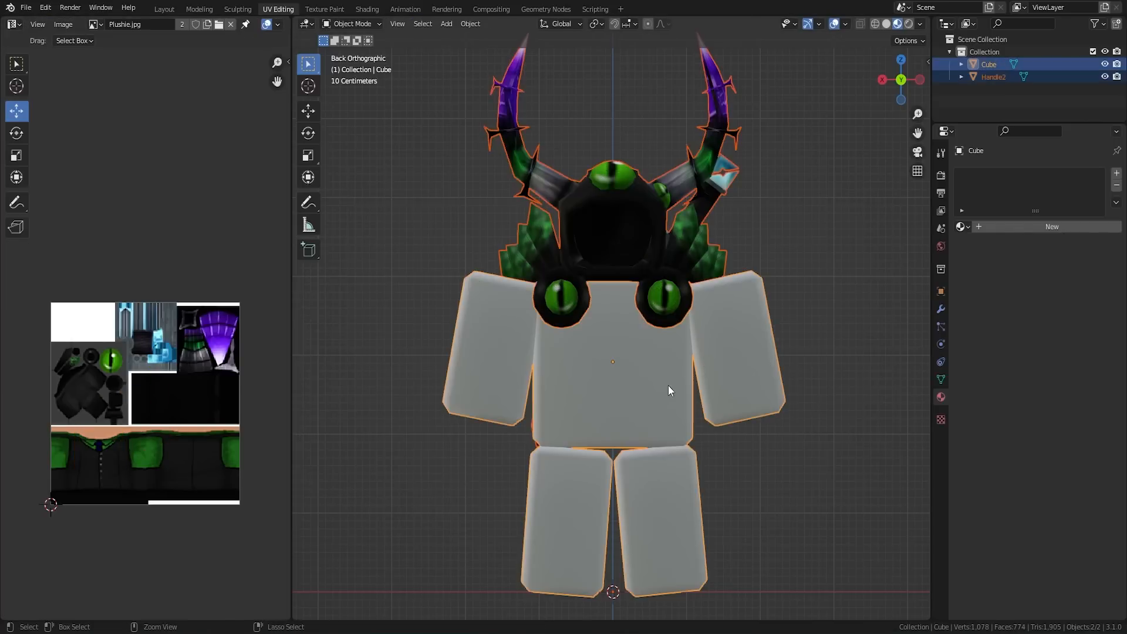
key("ctrl+j")
key("Tab")
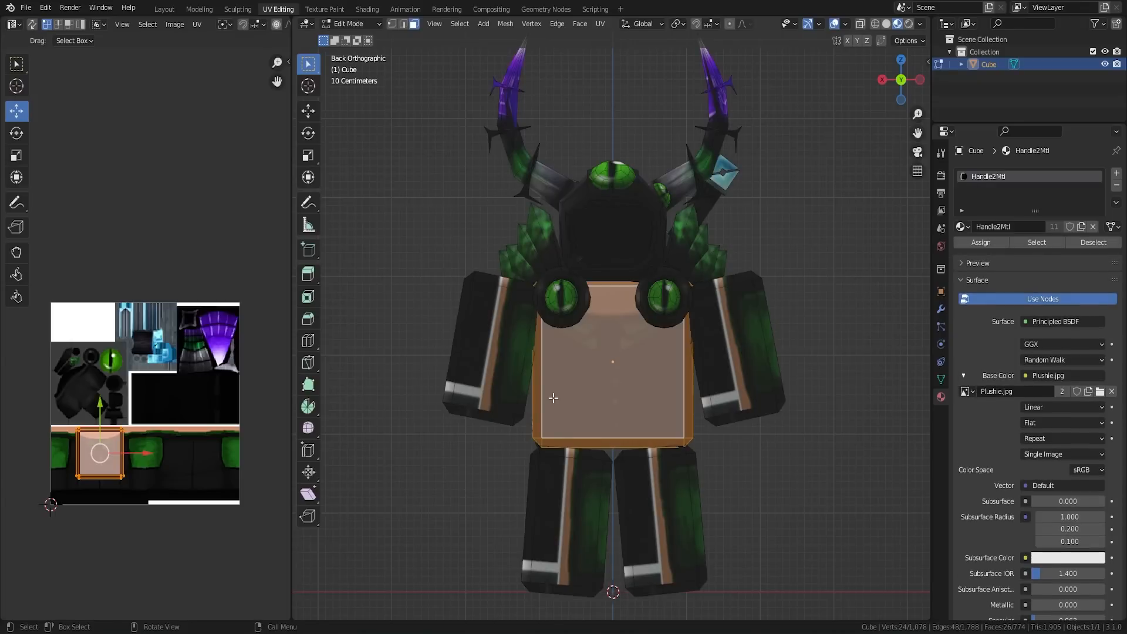
Enlarge the torso UV island in two passes, the second about 1.13, centre it on the shirt front, and check it in Object Mode
scroll(123, 466, "up", 6)
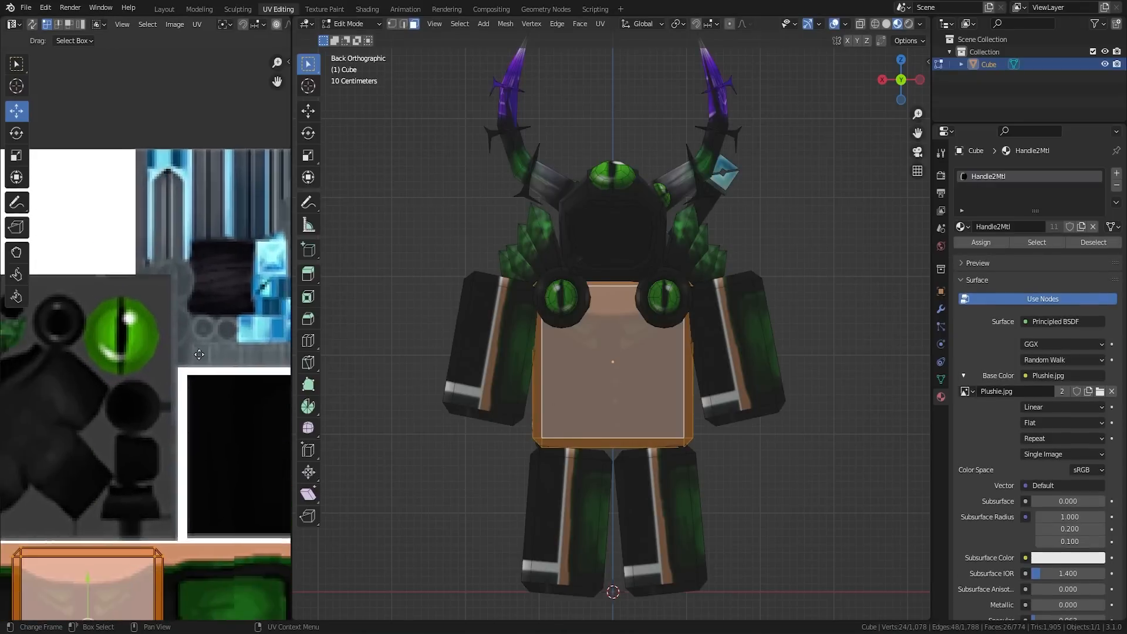
key("s")
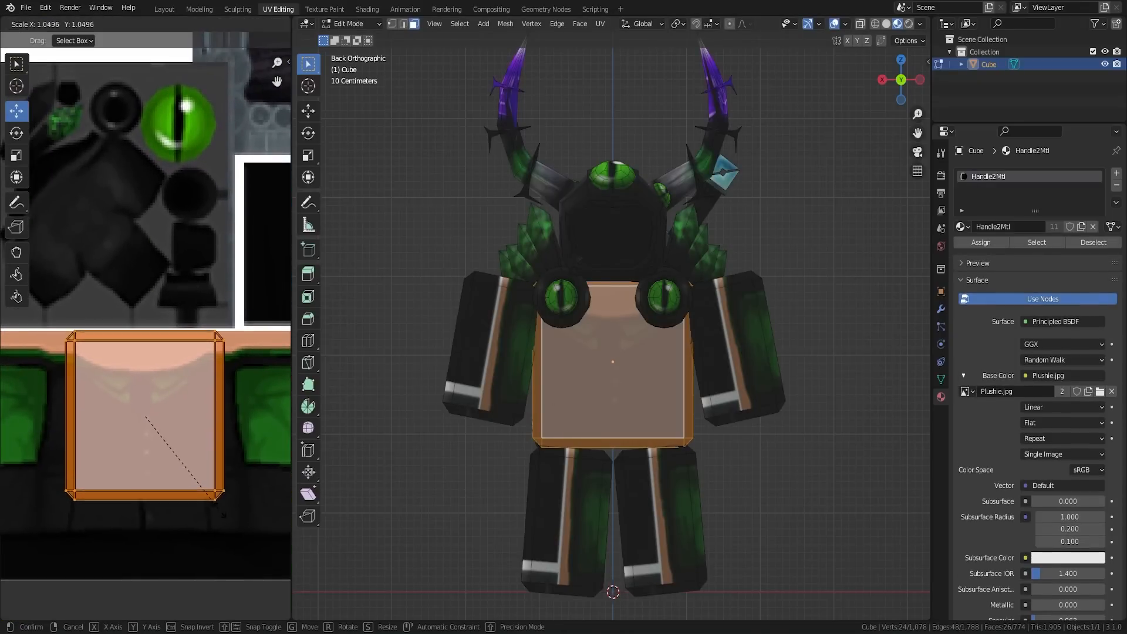
left_click(215, 515)
left_click_drag(145, 417, 143, 440)
key("s")
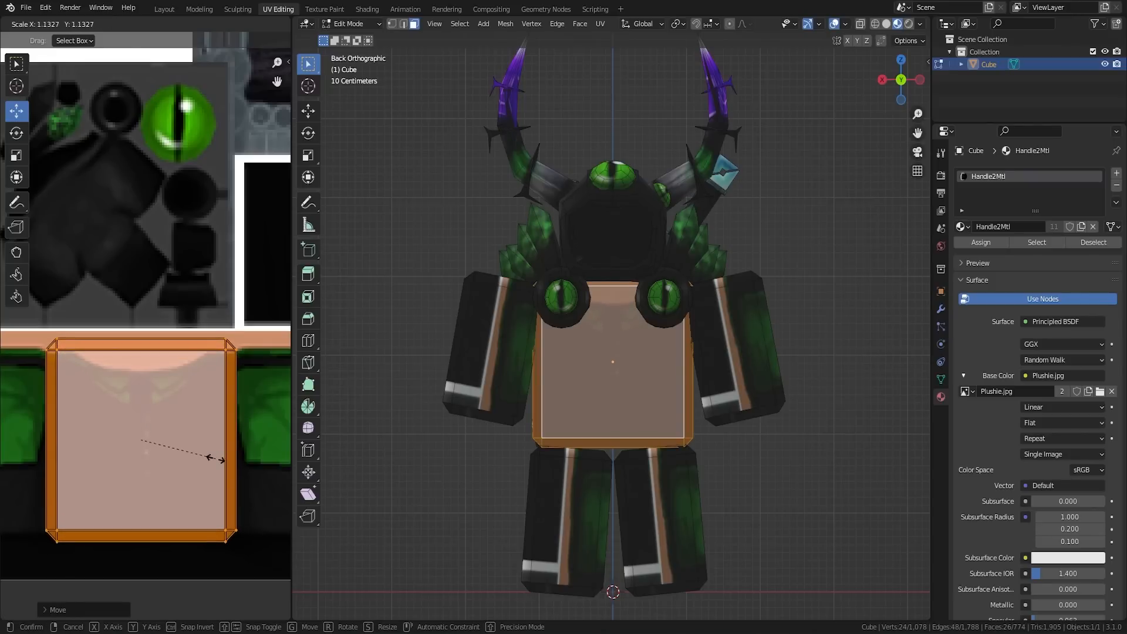
key("Escape")
key("Tab")
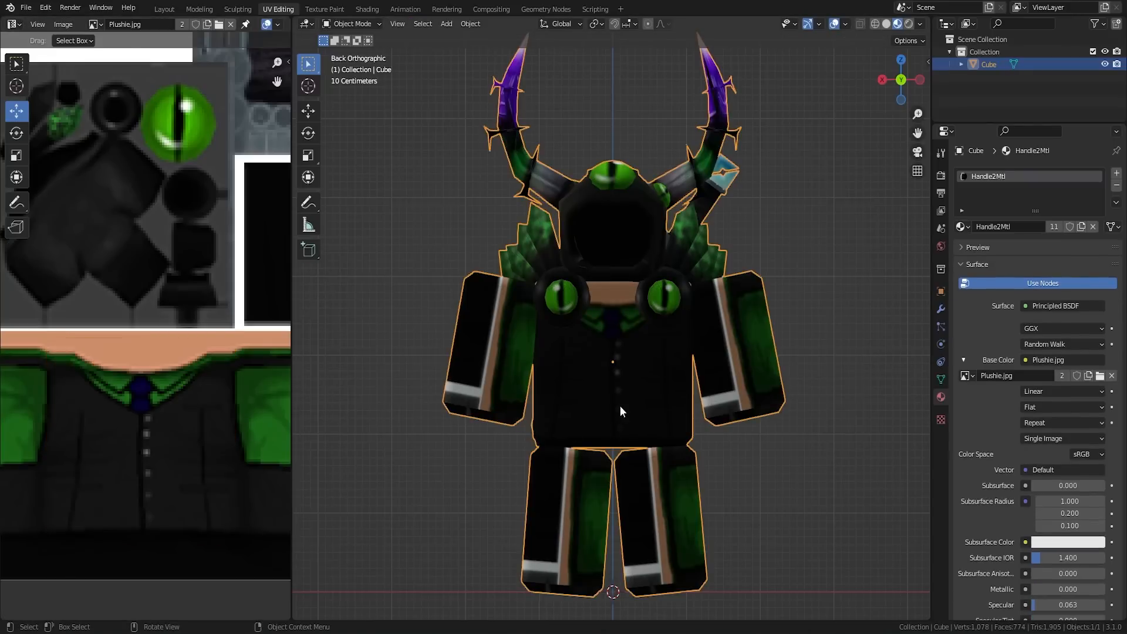
Shift the torso UV island slightly down on the shirt front and return to Object Mode
key("Tab")
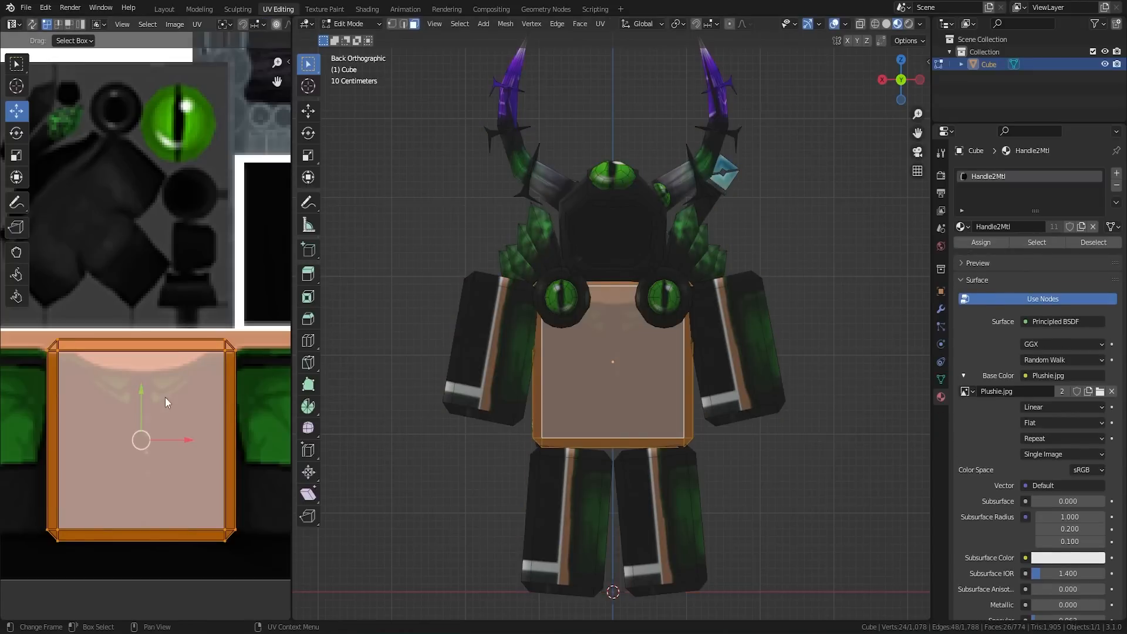
left_click_drag(165, 395, 165, 409)
key("Tab")
Select the torso's large back face and move its UVs onto the plain shirt back in the texture
middle_click_drag(653, 346, 436, 350)
key("Tab")
left_click(600, 359)
scroll(206, 386, "down", 5)
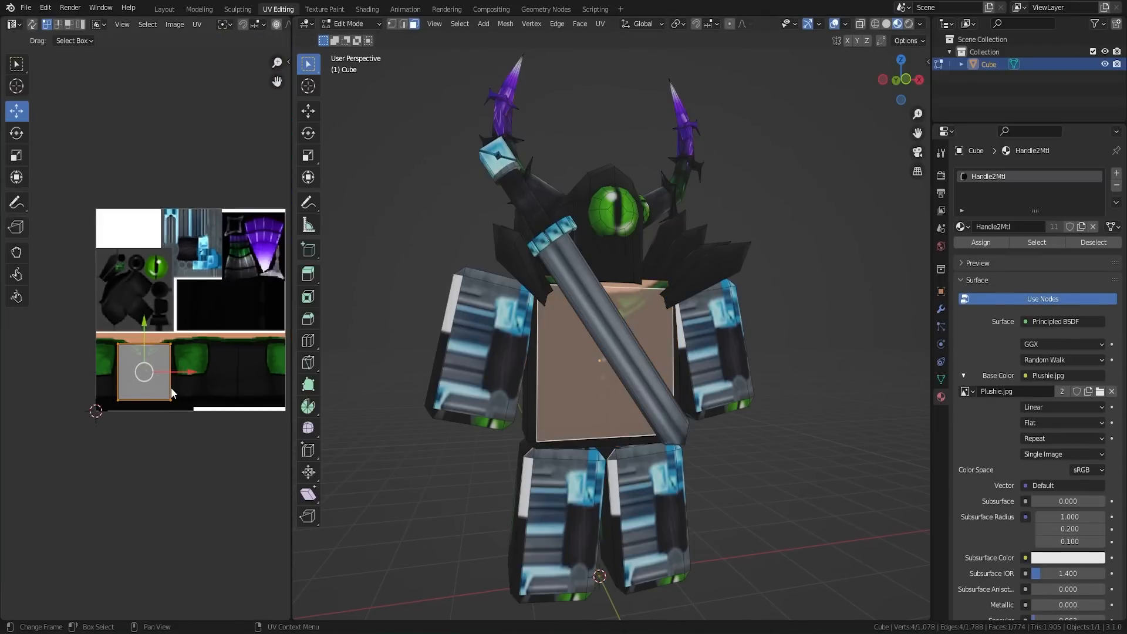
left_click_drag(160, 384, 253, 381)
key("Tab")
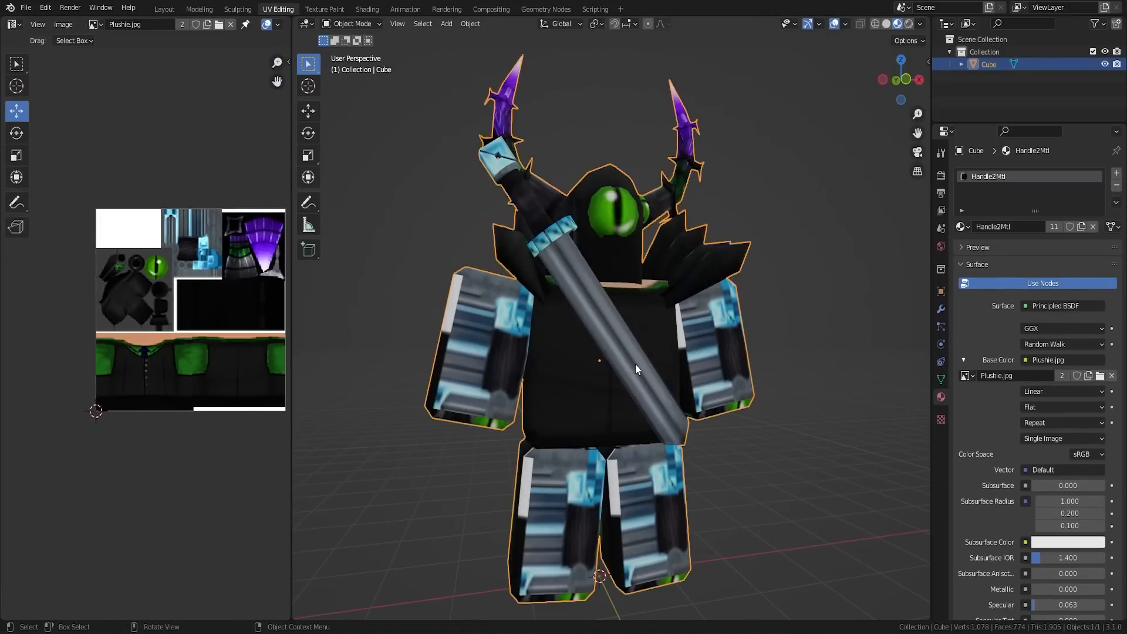
Nudge the back face's UVs by about -0.004 in X and 0.016 in Y to align them with the shirt back
middle_click_drag(635, 364, 604, 369)
key("Tab")
scroll(252, 352, "up", 6)
key("g")
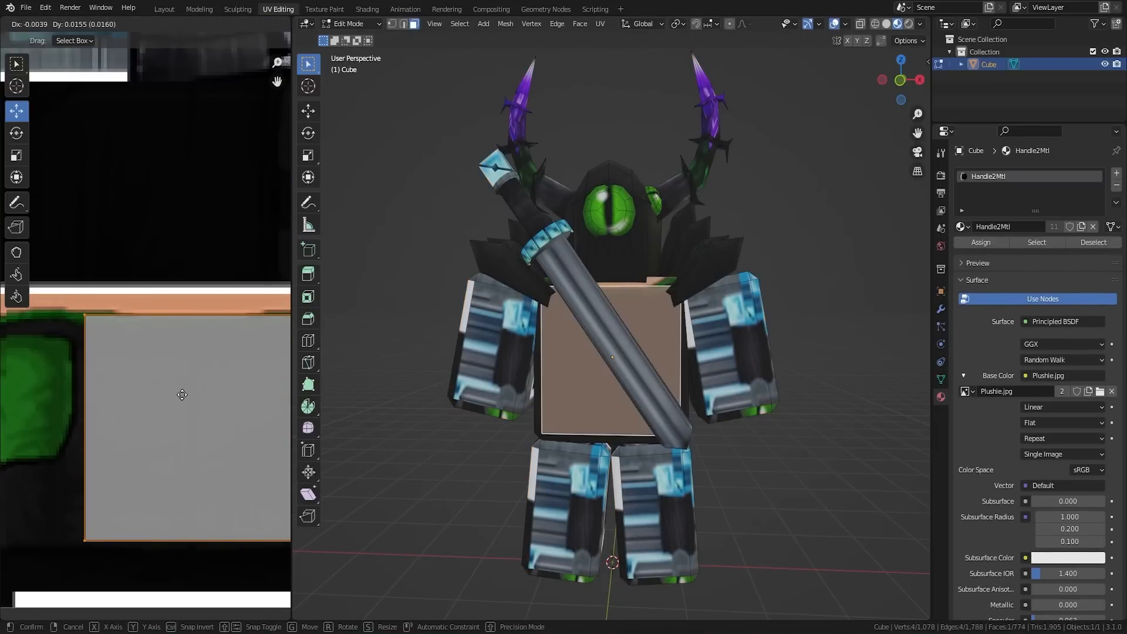
left_click(182, 395)
key("Tab")
scroll(126, 390, "down", 7)
Add the upper bevel face to the torso's back-face selection and move both faces' UVs onto the plain shirt back between the green sleeves
key("Tab")
scroll(676, 317, "up", 2)
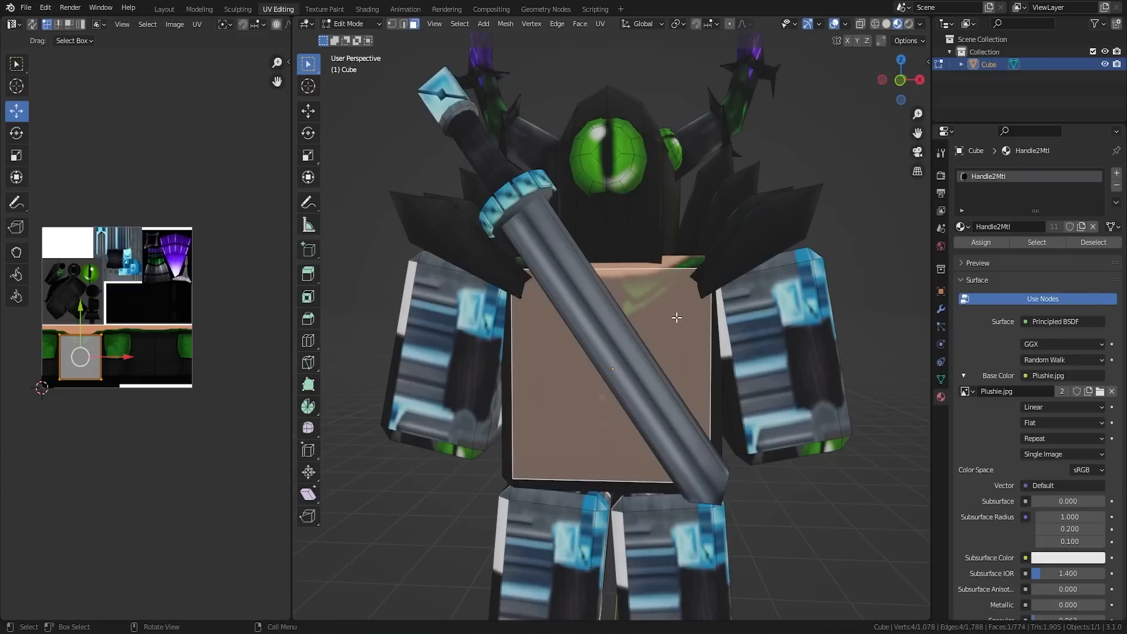
left_click(677, 265, "shift")
scroll(111, 376, "up", 3)
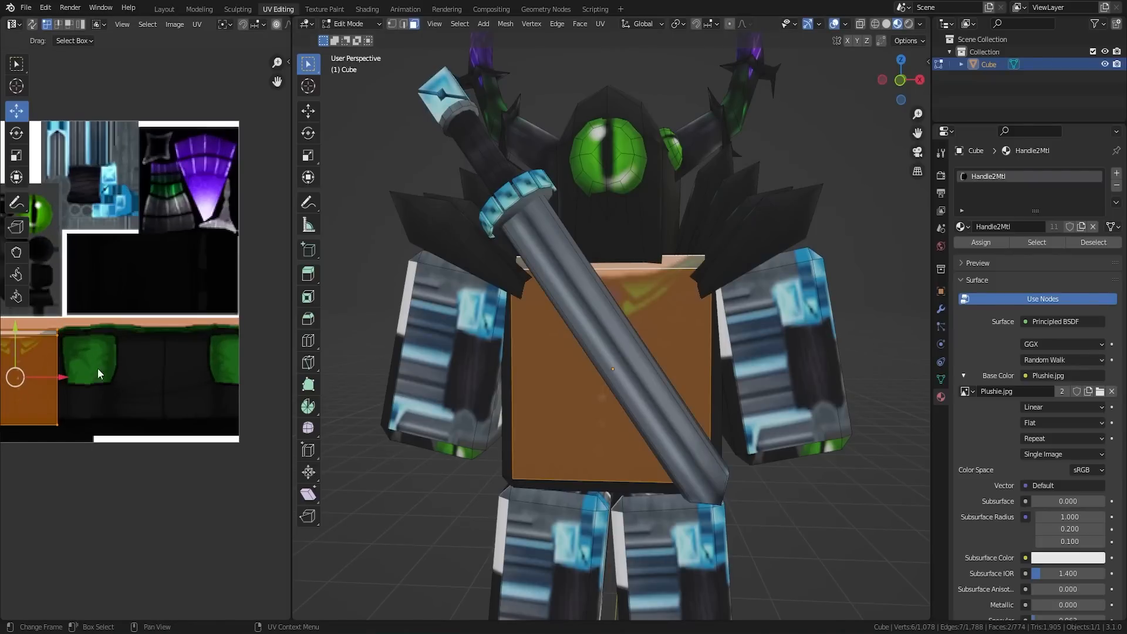
left_click_drag(65, 378, 209, 378)
key("Tab")
scroll(516, 419, "down", 5)
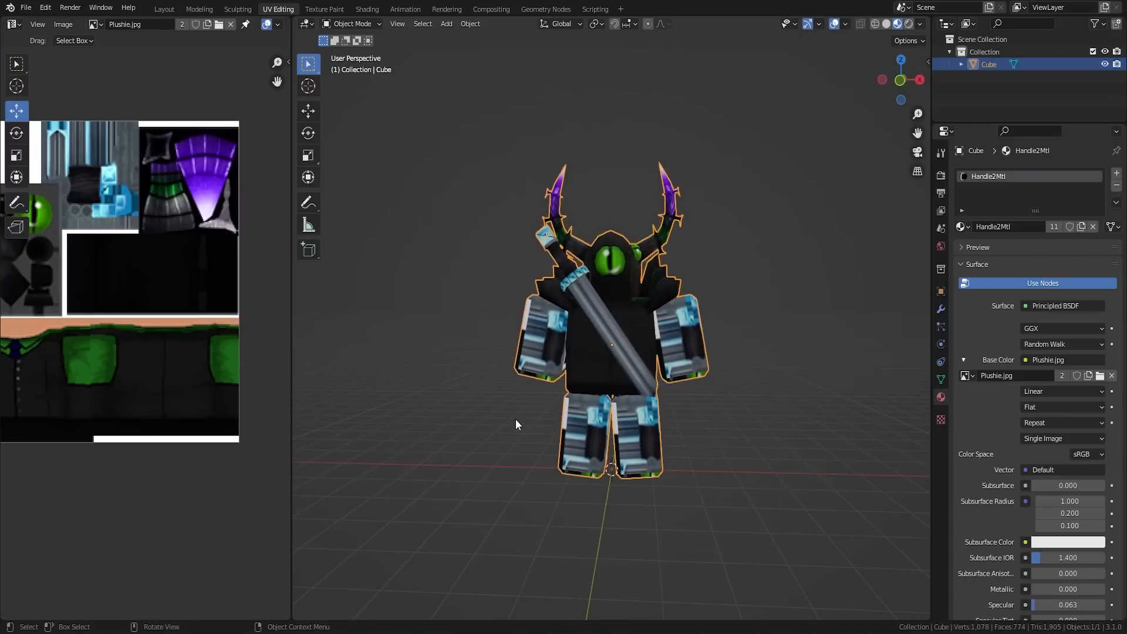
Select both linked leg blocks and unwrap them with Project from View in the Back Orthographic view
middle_click_drag(520, 409, 567, 397)
key("Tab")
left_click(574, 439)
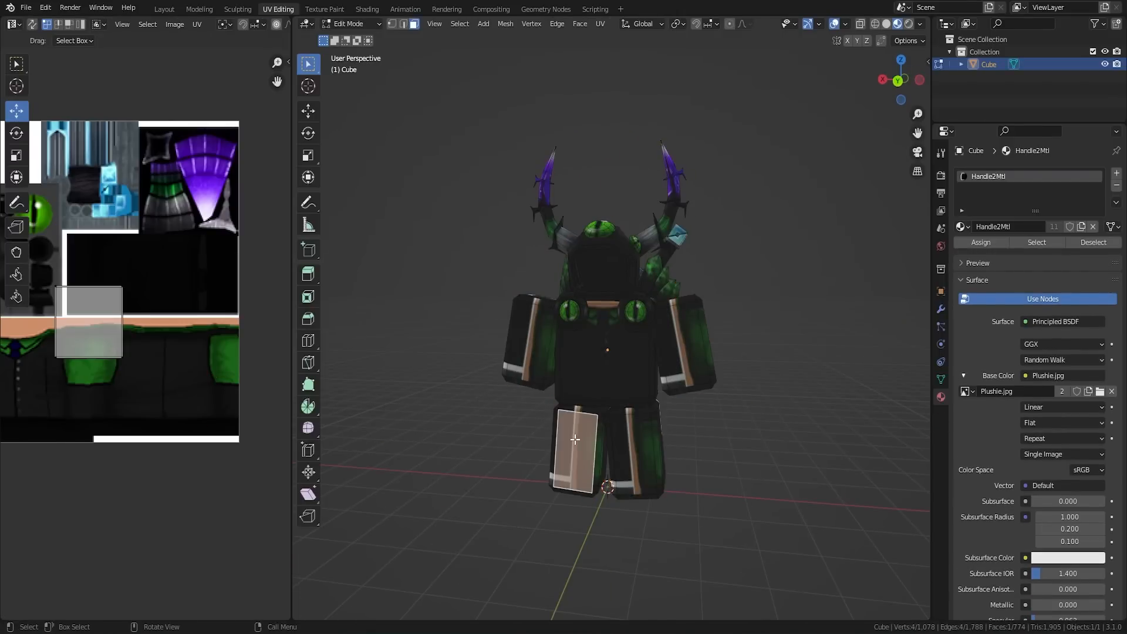
key("ctrl+l")
middle_click_drag(574, 439, 662, 438, "alt")
key("l")
scroll(662, 438, "up", 2)
key("u")
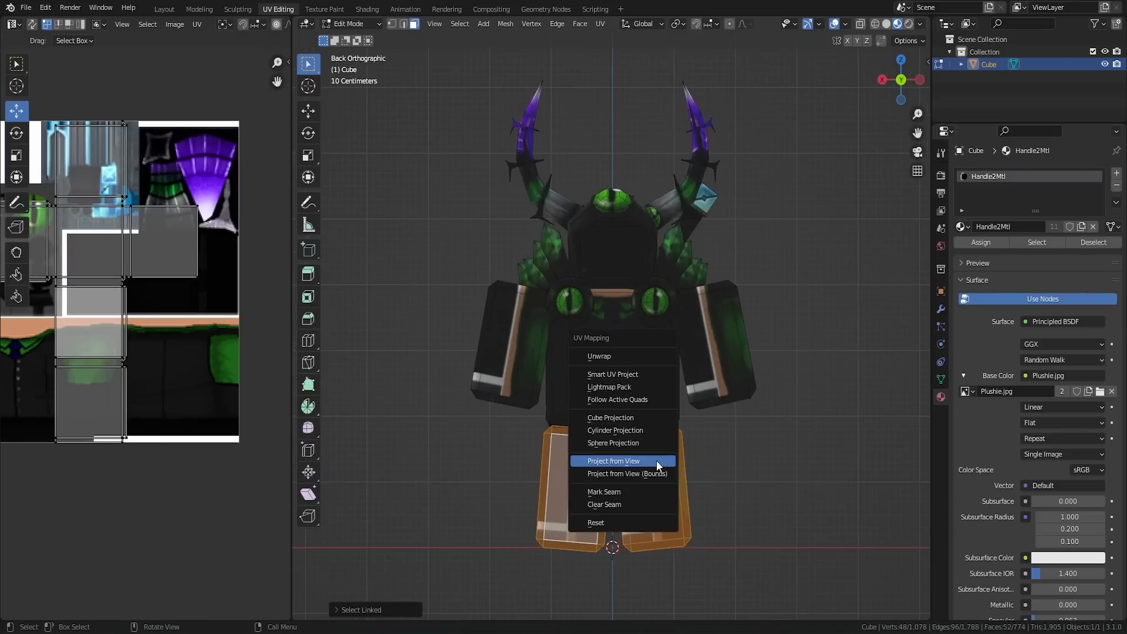
left_click(614, 461)
Rotate one leg's UV island upright and move it on top of the other leg's island
key("l")
scroll(94, 366, "up", 3)
middle_click_drag(166, 372, 197, 370)
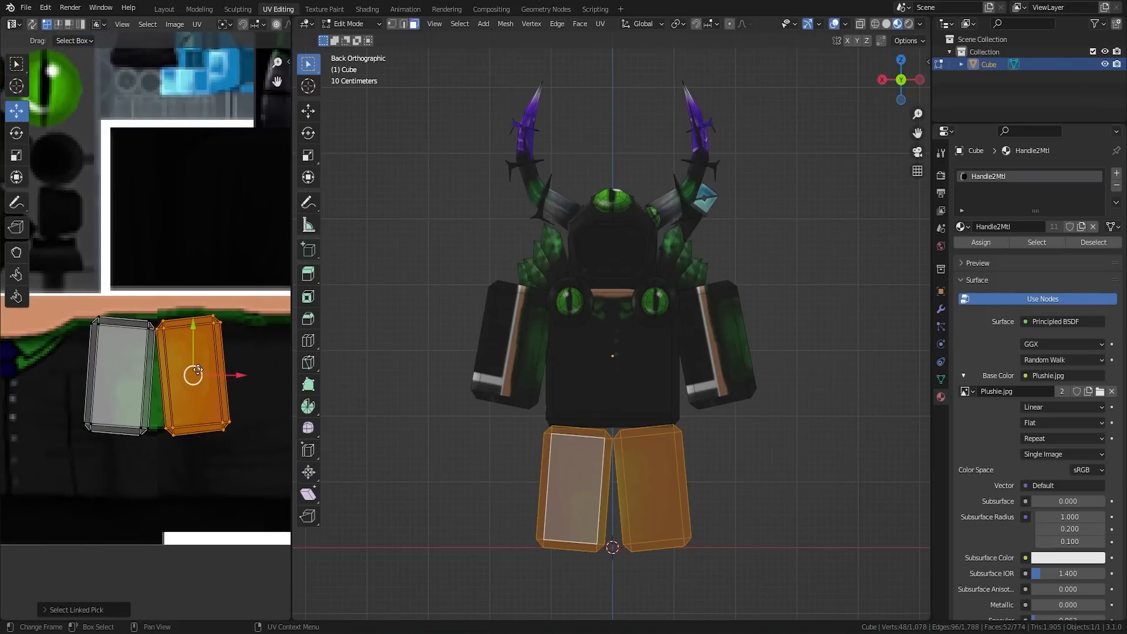
key("r")
left_click(252, 312)
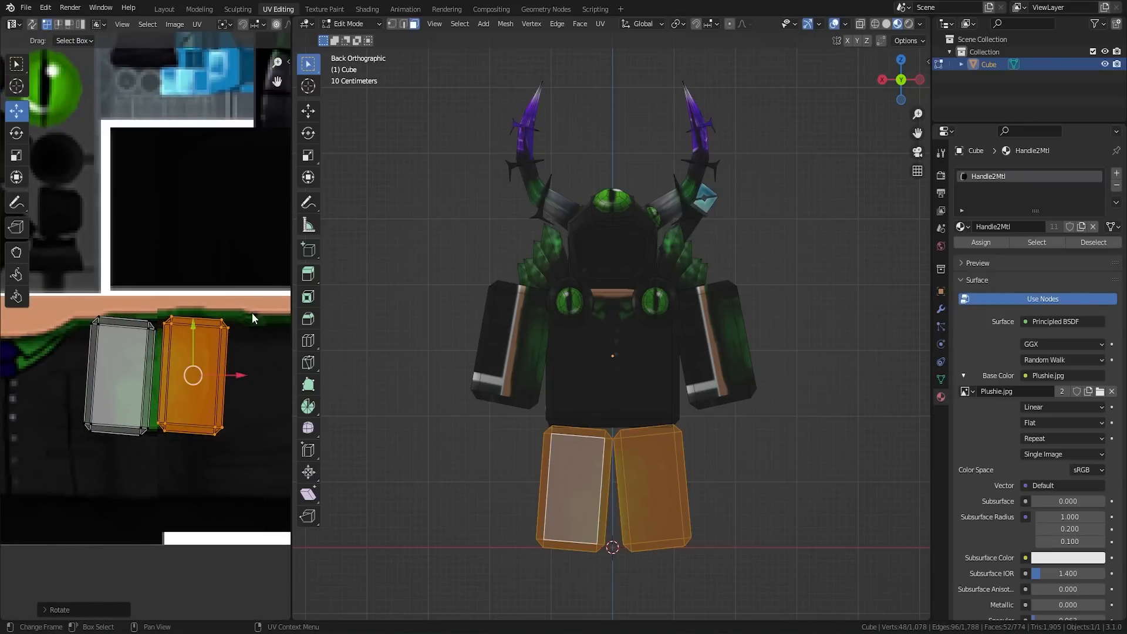
key("g")
left_click(184, 359)
Rotate the selected leg UVs about a quarter turn so they lie horizontally
key("r")
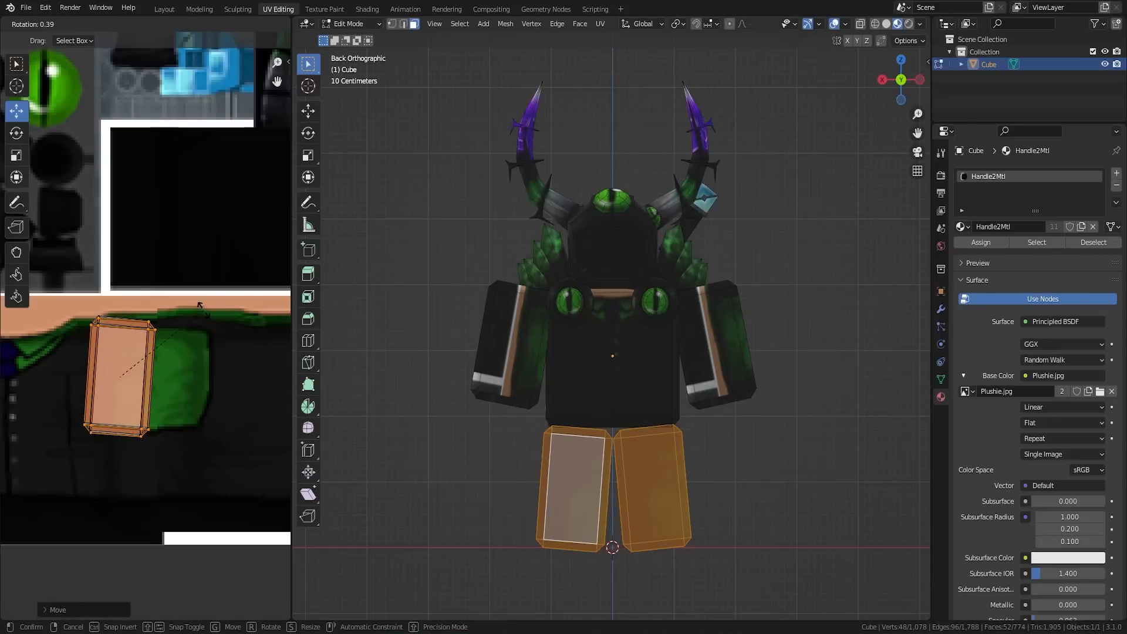
left_click(98, 318)
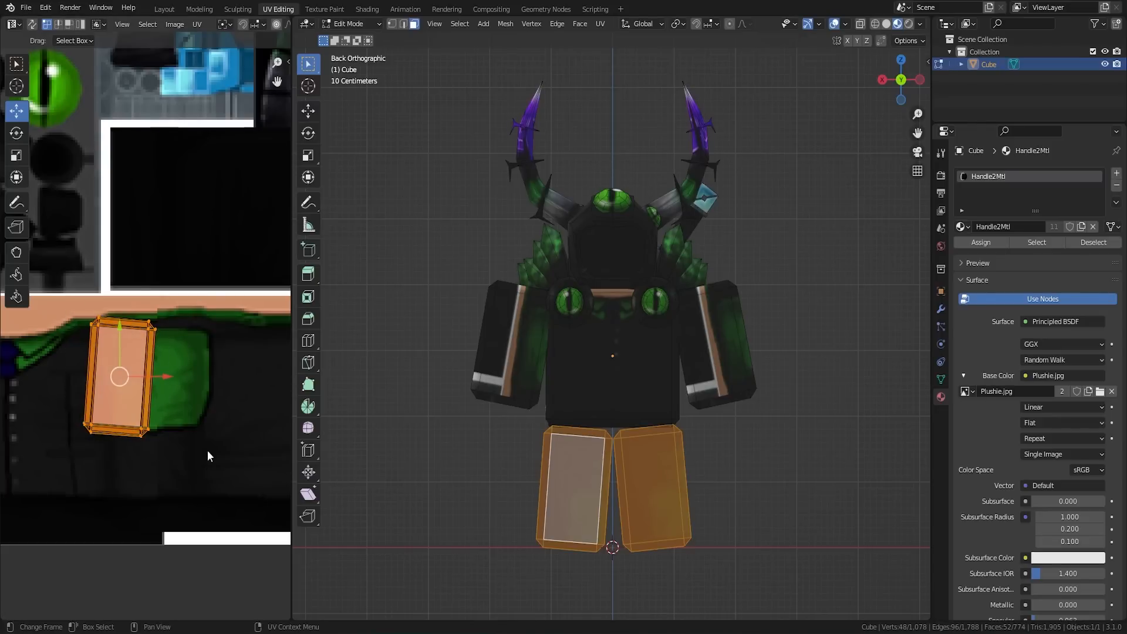
key("r")
left_click(181, 425)
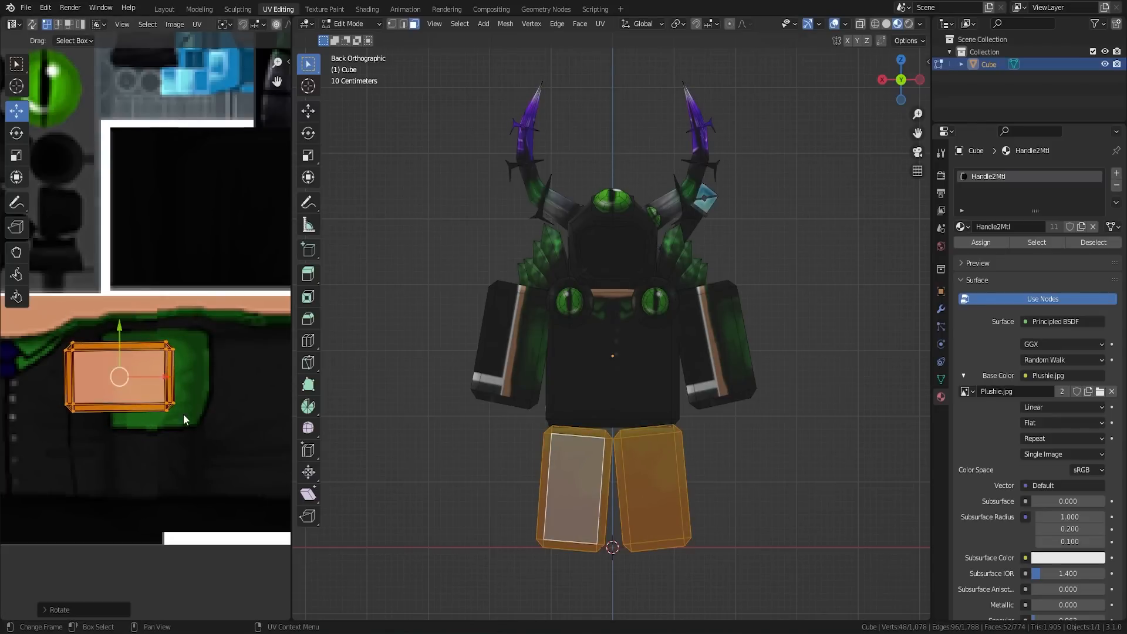
Move the leg UVs onto the black rectangle of the texture and fine-tune their rotation
scroll(181, 425, "down", 5)
key("g")
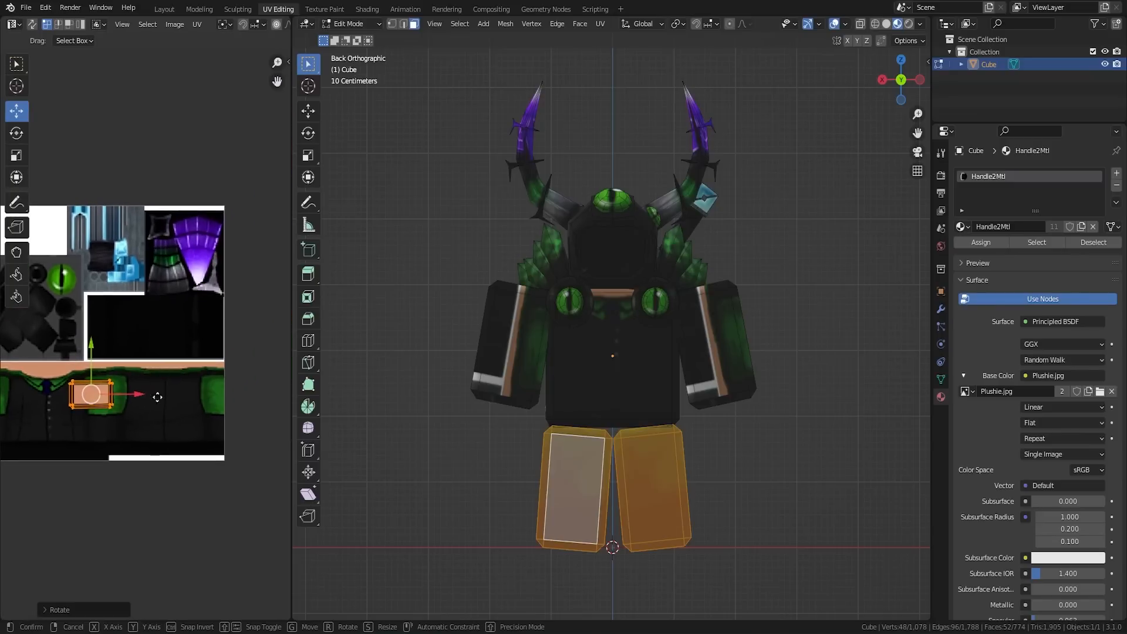
left_click(211, 331)
key("r")
left_click(213, 332)
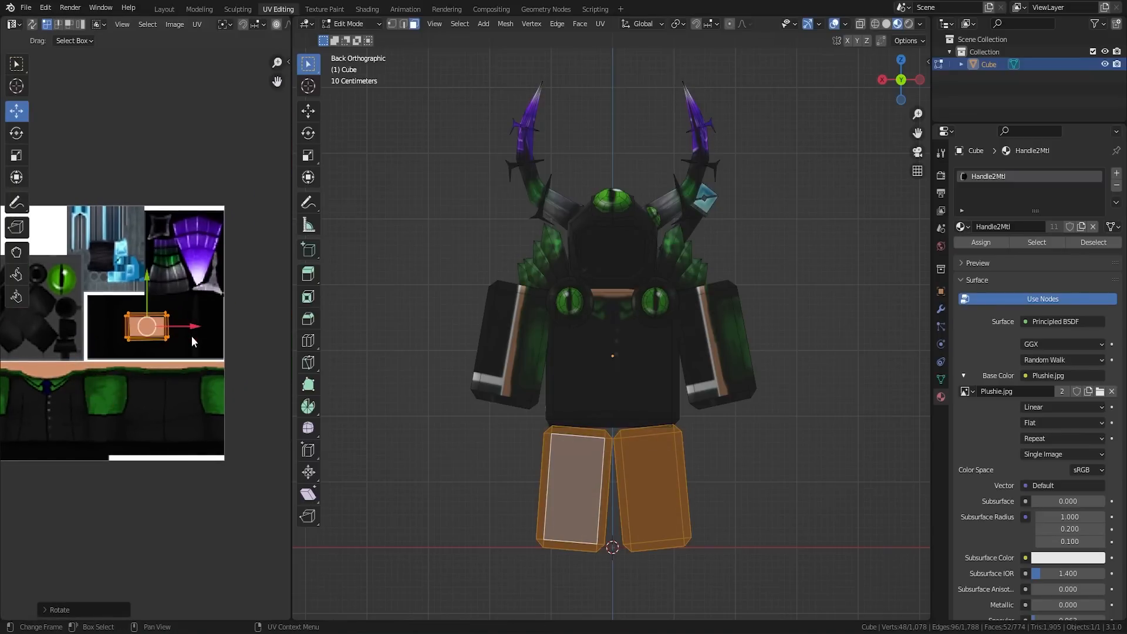
Enlarge the leg UVs to the height of the black rectangle, shift them along X within it, and view the legs in Object Mode
key("s")
left_click(246, 346)
left_click_drag(193, 324, 220, 324)
key("Tab")
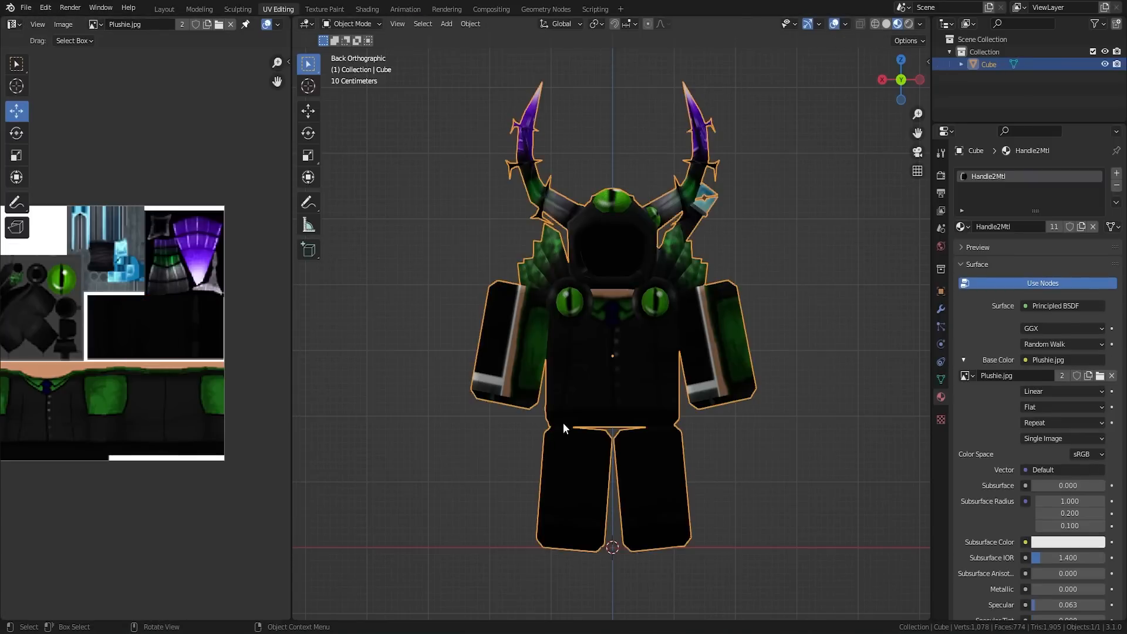
middle_click_drag(675, 515, 664, 491)
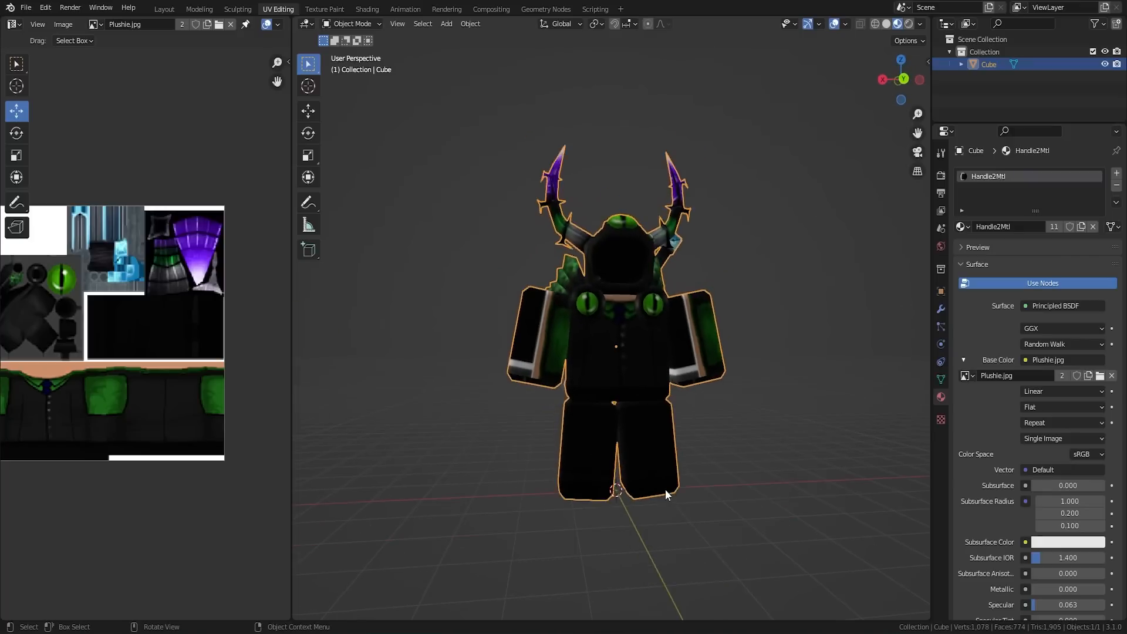
Select both complete arm blocks in Edit Mode and bring their UV islands into view over the texture
key("Tab")
middle_click_drag(685, 366, 659, 359)
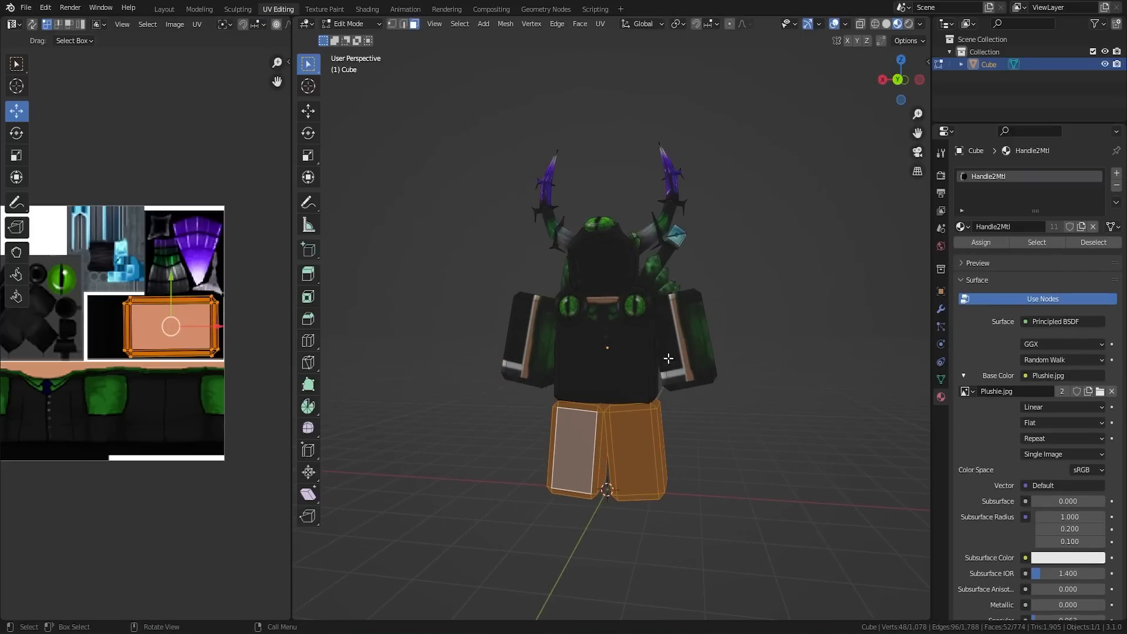
left_click(701, 345)
key("l")
key("l")
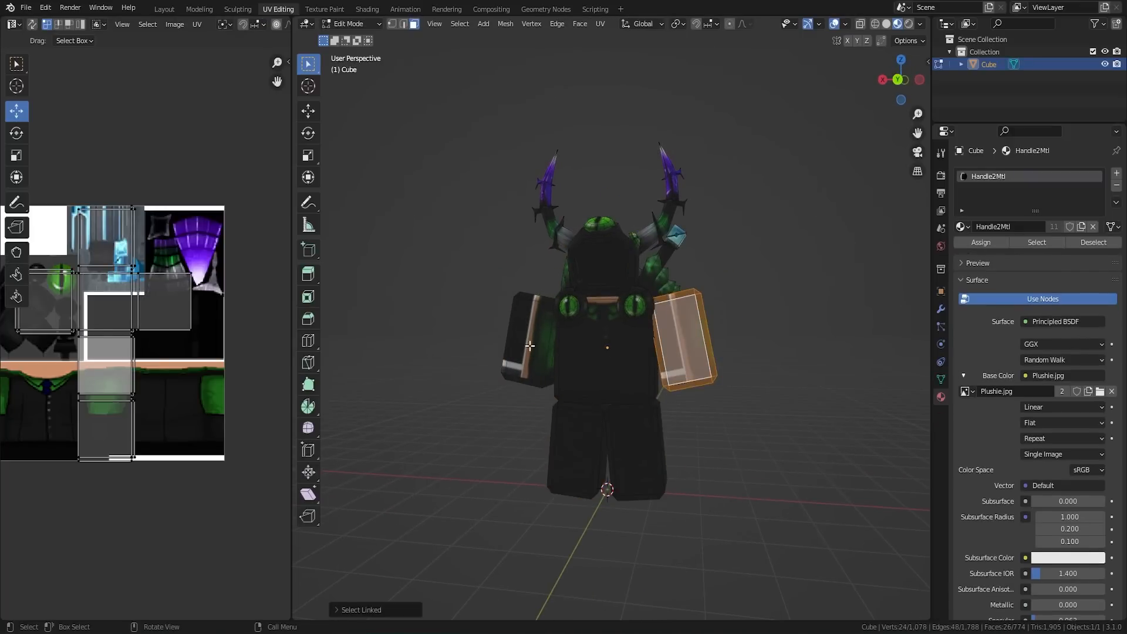
scroll(191, 352, "down", 3)
scroll(125, 368, "up", 2)
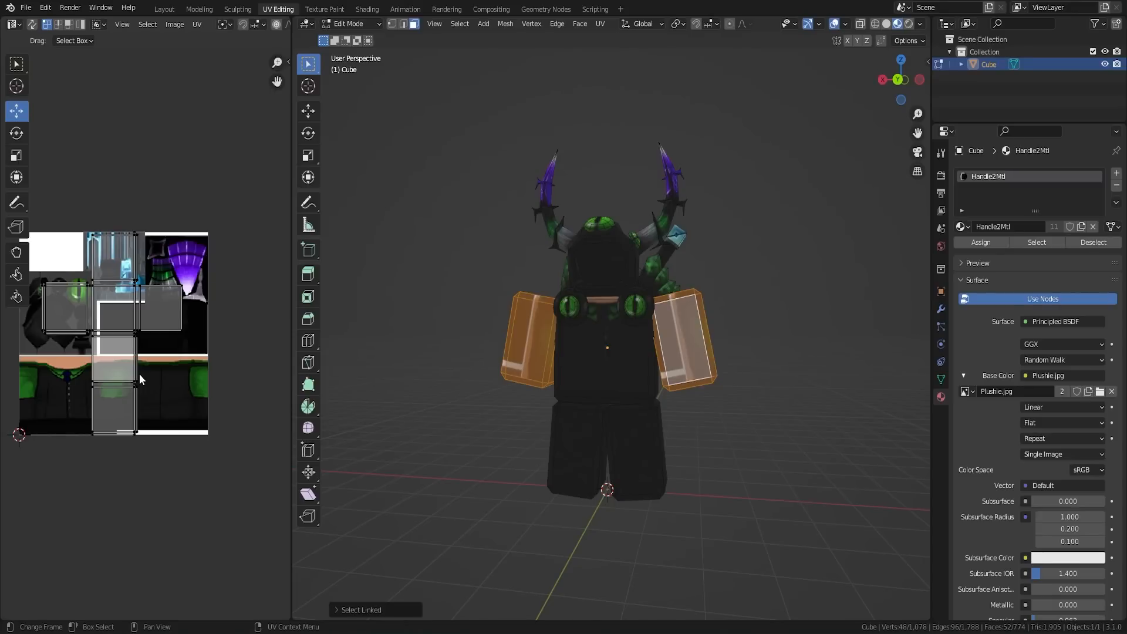
Unwrap both selected arm blocks by projecting their UVs from the straight back view
middle_click_drag(493, 363, 727, 353, "alt")
key("u")
left_click(715, 372)
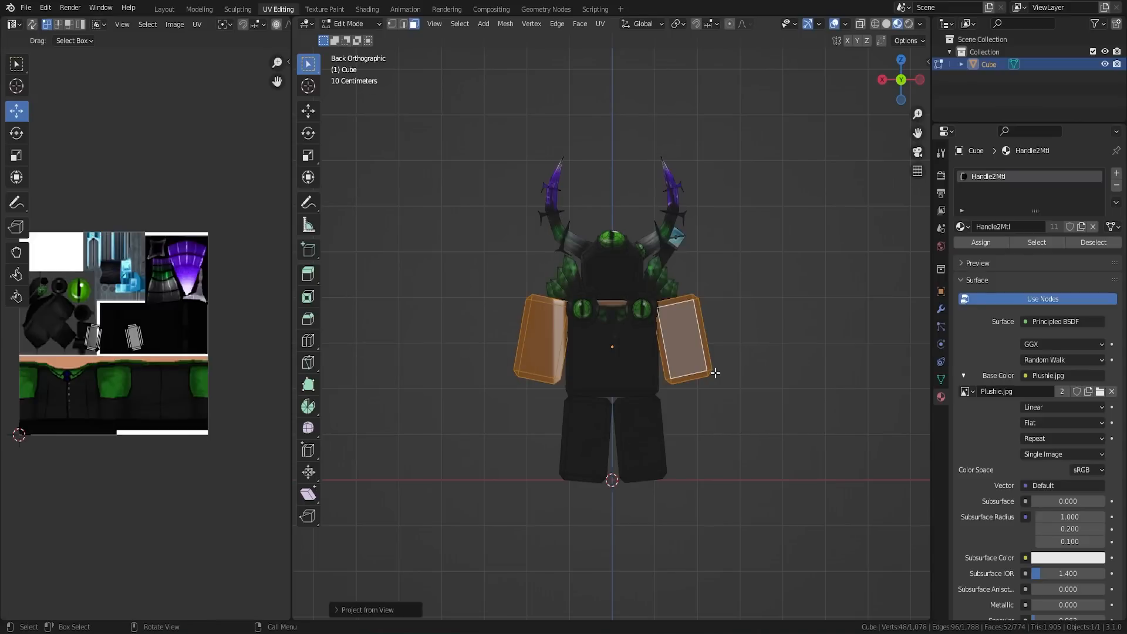
Stack one arm's UV island on top of the other and rotate it by about 20° to straighten it
scroll(133, 347, "up", 3)
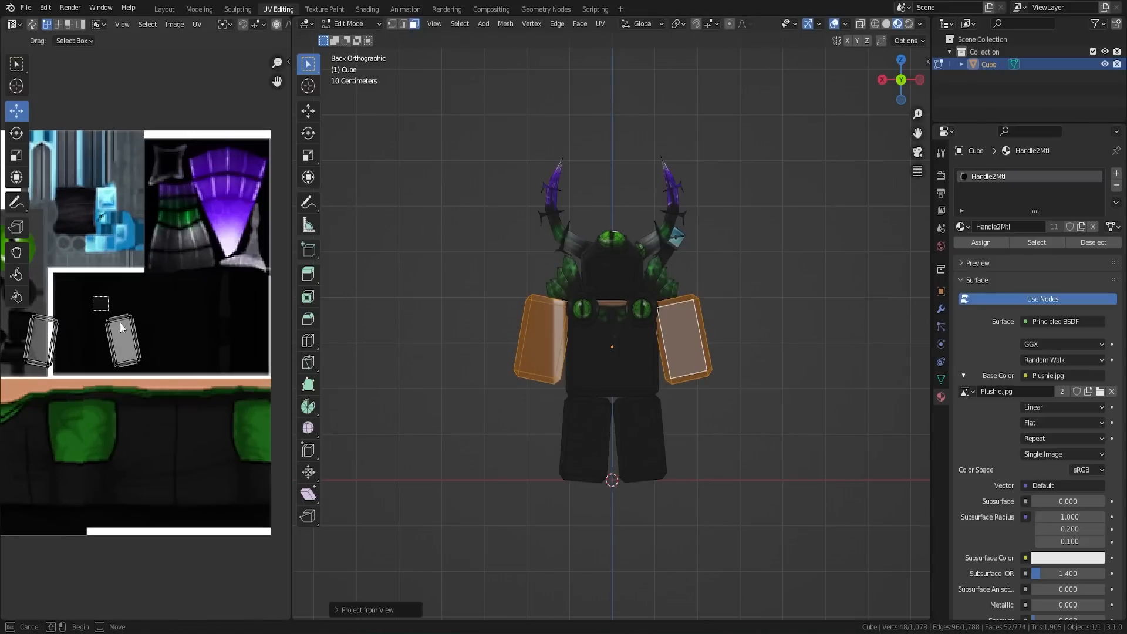
left_click_drag(101, 301, 165, 390)
key("g")
left_click(105, 371)
middle_click_drag(106, 370, 170, 377)
key("r")
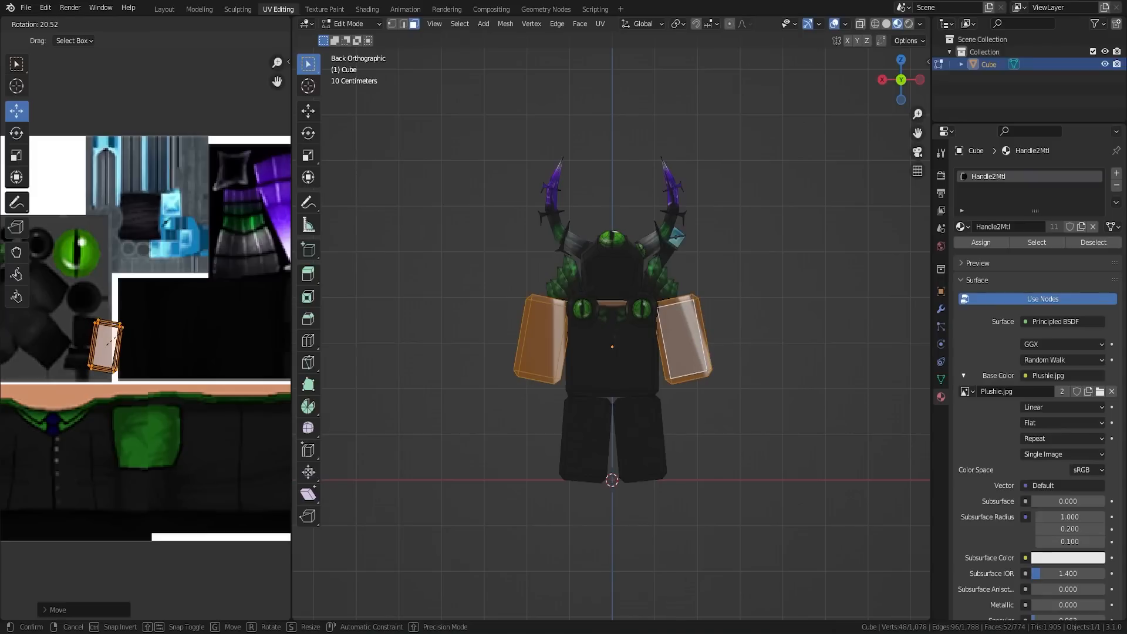
left_click(115, 338)
Move both stacked arm islands onto the green sleeve at the texture's edge, scale them, and view the arms in Object Mode
left_click_drag(70, 306, 143, 399)
key("Home")
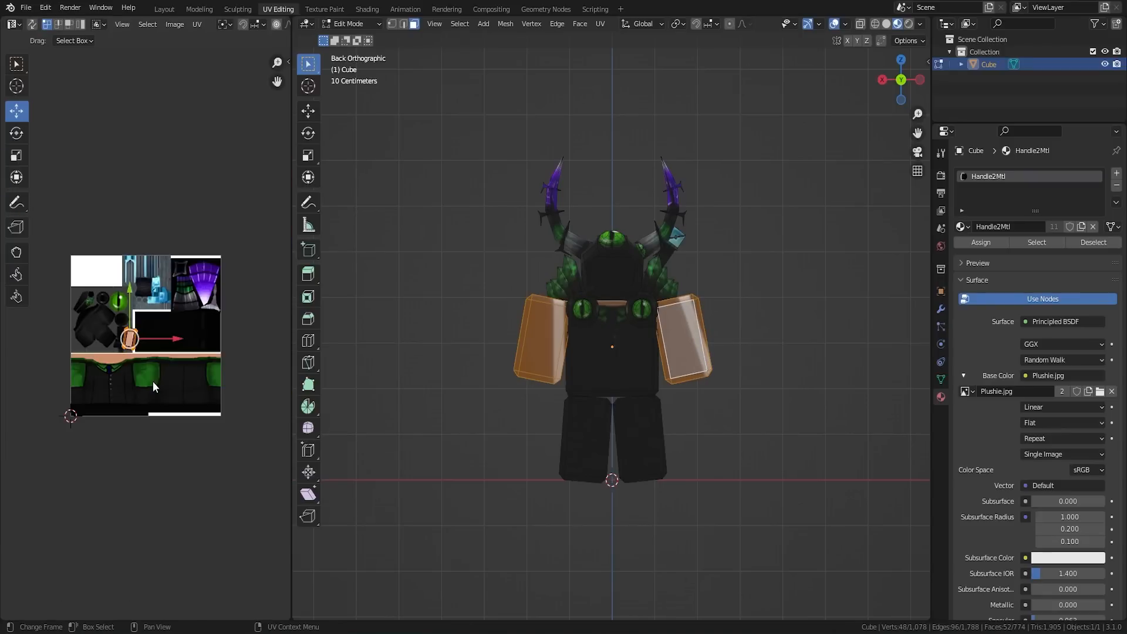
key("g")
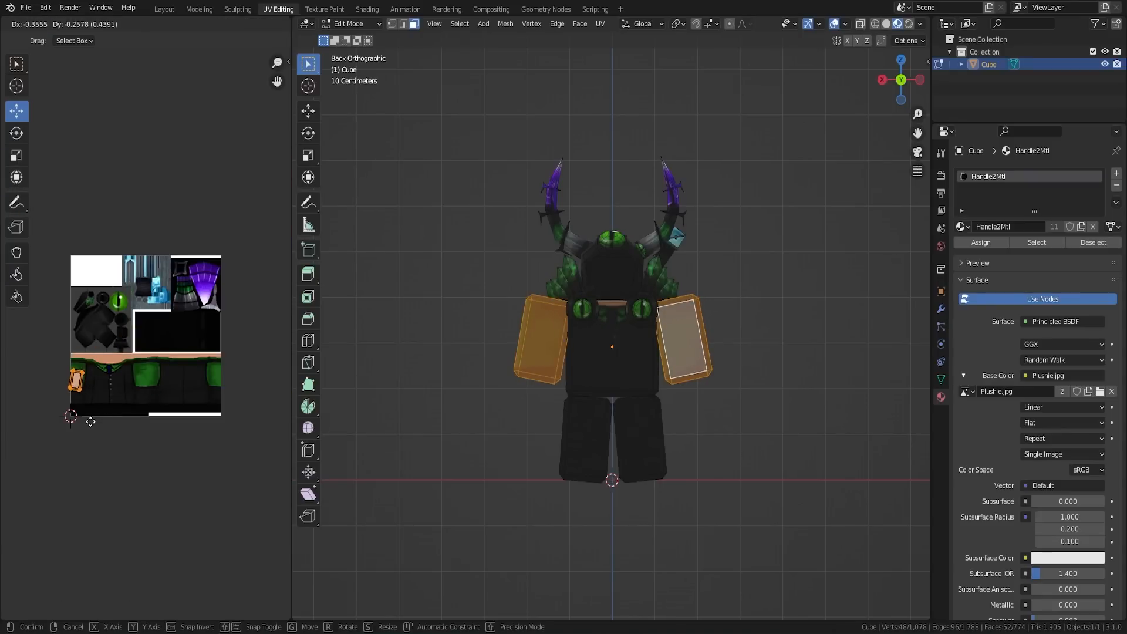
left_click(90, 422)
key("s")
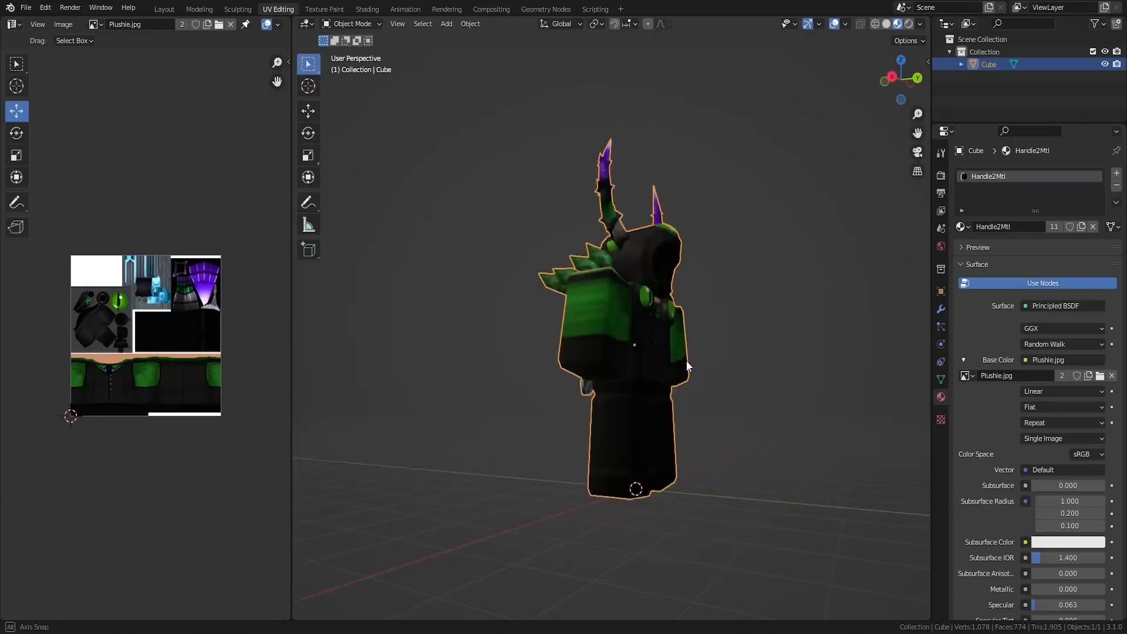
middle_click_drag(686, 360, 608, 406)
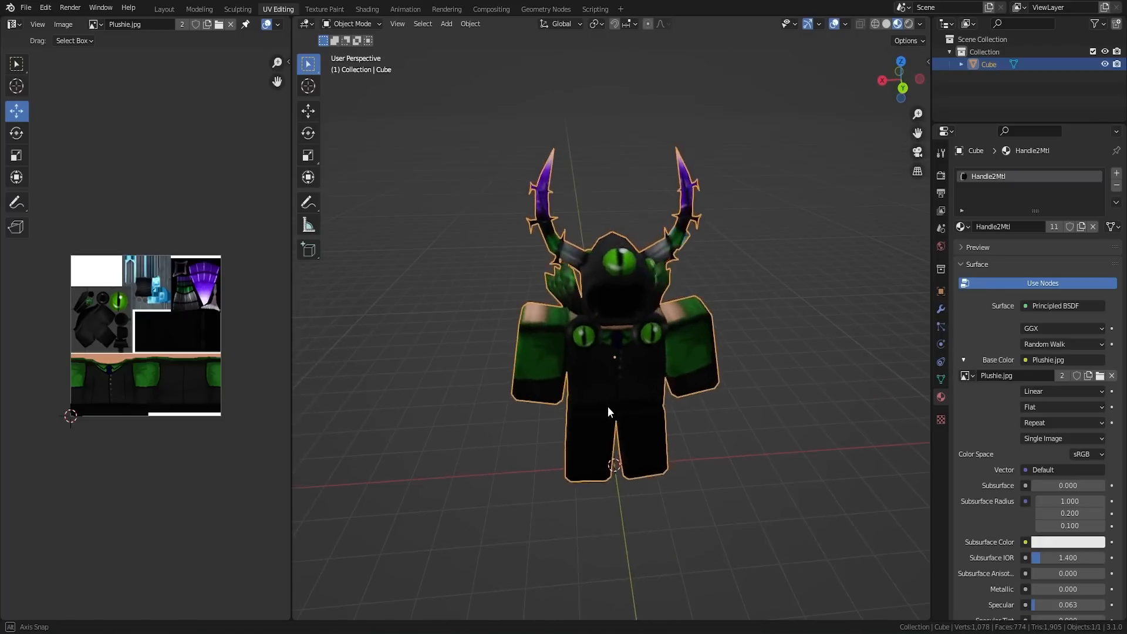
Shift the arm UVs toward the middle of the shirt texture and rotate them about a quarter turn to lie horizontally
key("Tab")
key("g")
left_click(136, 373)
key("r")
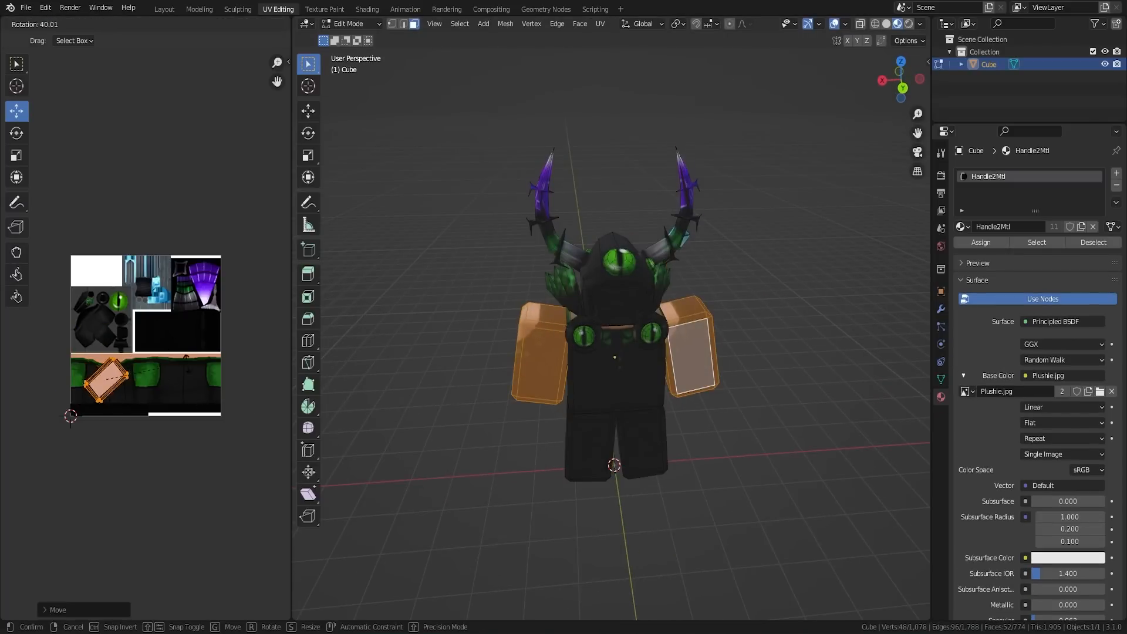
left_click(170, 423)
Move the arm UVs onto the blank white rectangle of the texture, resize them to fit it, and view the model in Object Mode
key("g")
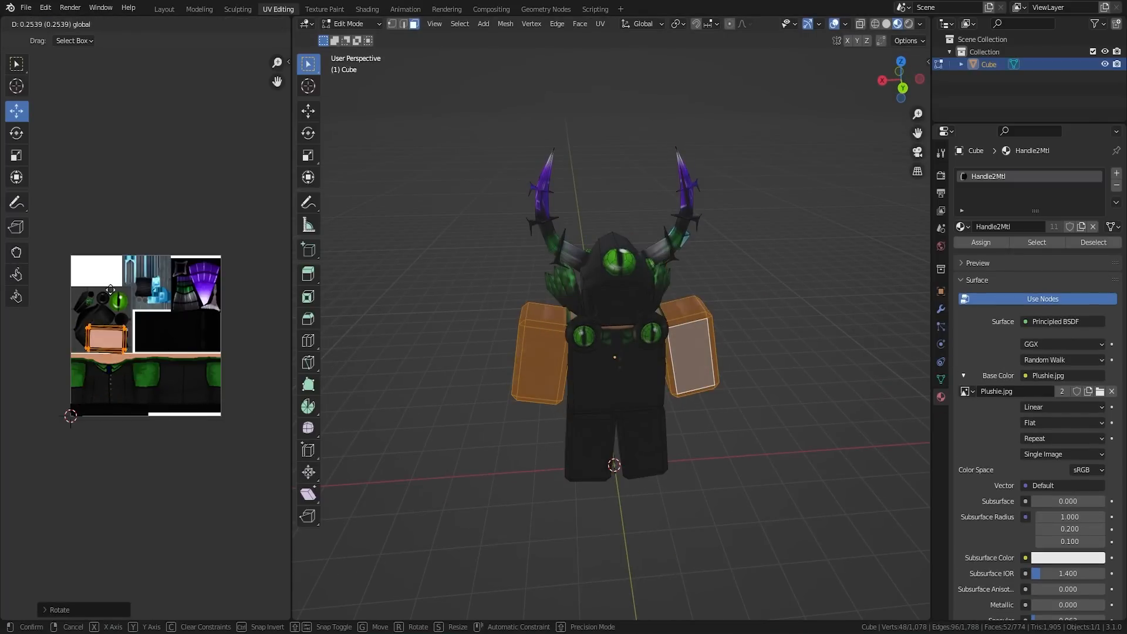
left_click(126, 267)
scroll(44, 262, "up", 3)
key("s")
left_click(230, 396)
key("g")
left_click(231, 385)
key("Tab")
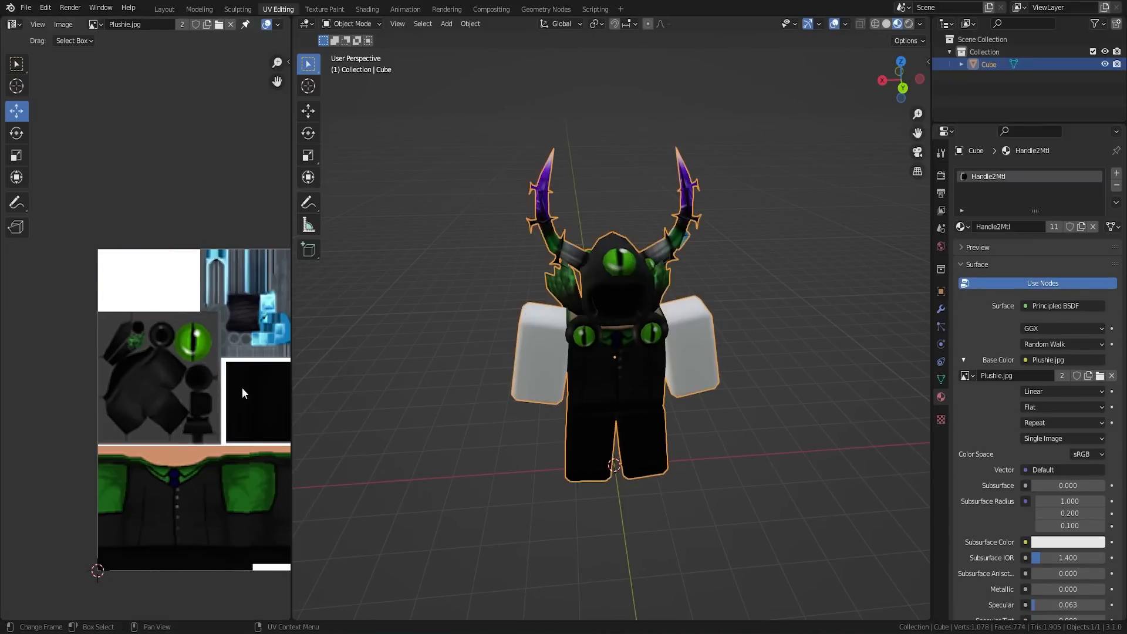
scroll(620, 415, "down", 3)
middle_click_drag(640, 372, 643, 410)
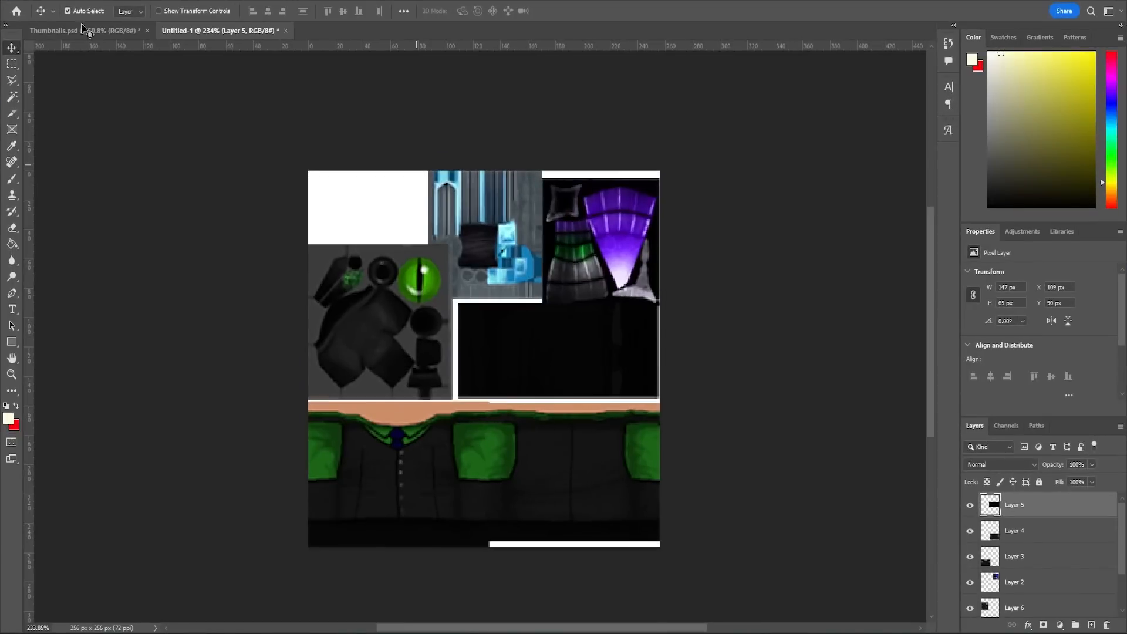
Switch to Photoshop and copy a rectangular sleeve section of the Handle2_diff layer in Thumbnails.psd onto a new layer
left_click(83, 30)
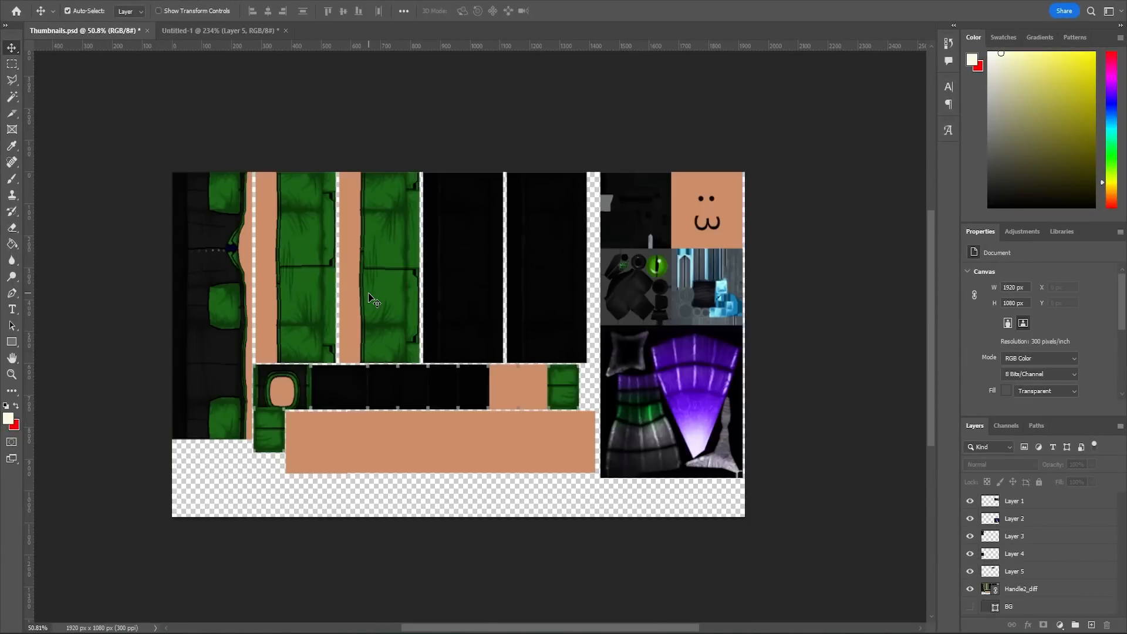
left_click(1018, 590)
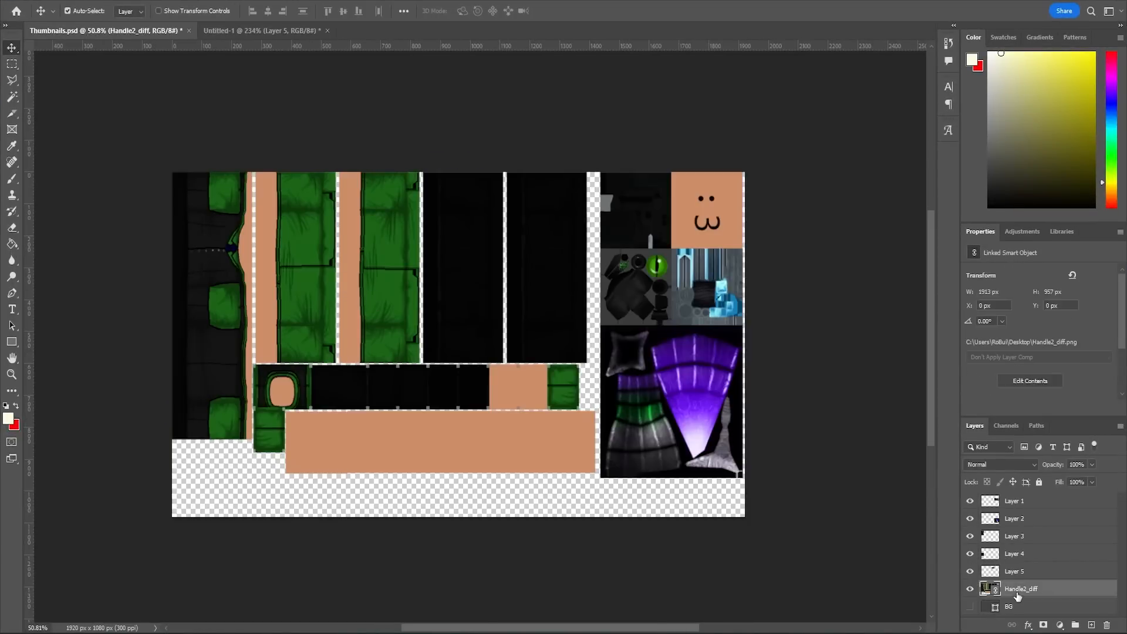
left_click(12, 63)
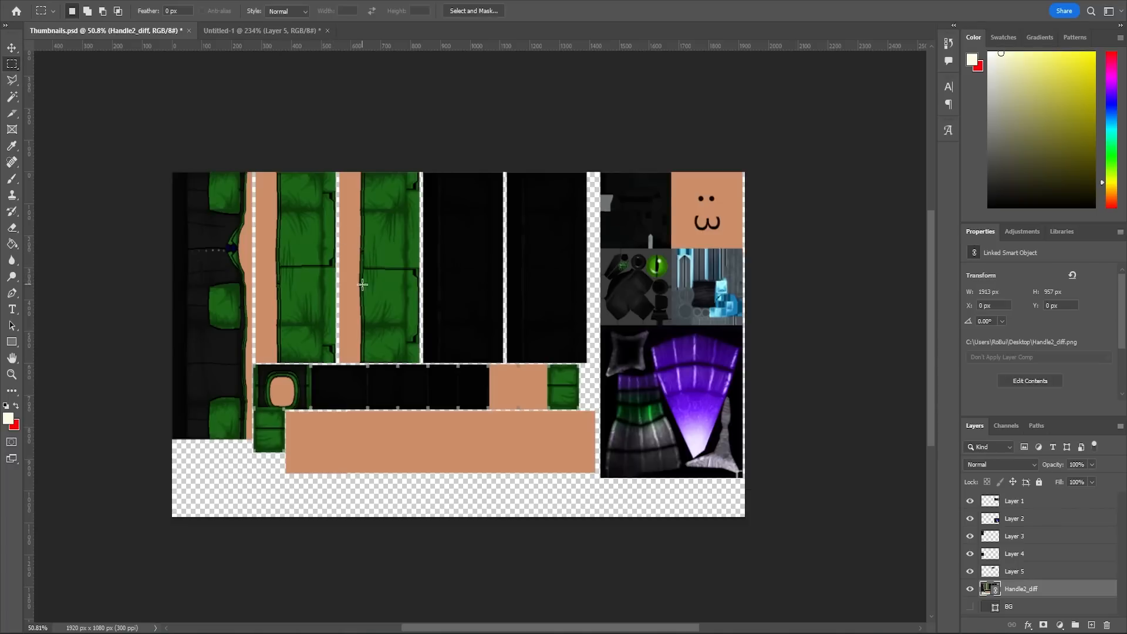
left_click_drag(339, 270, 417, 324)
right_click(390, 304)
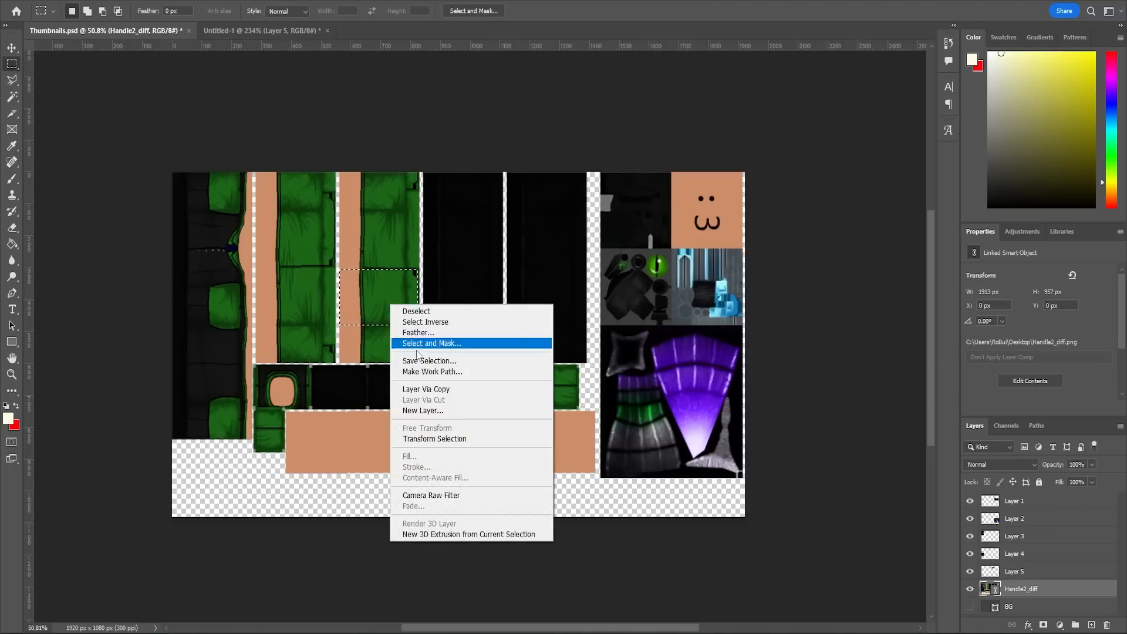
left_click(439, 389)
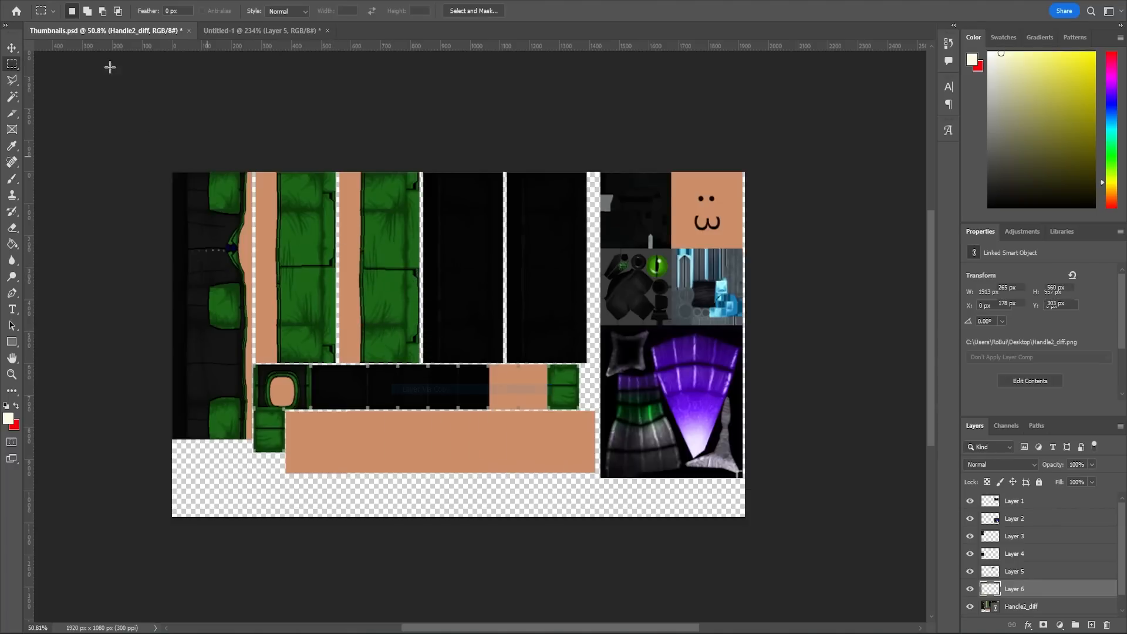
Fit the copied sleeve piece over the white rectangle of the Untitled-1 texture using Free Transform, and save the texture image
left_click(12, 48)
left_click_drag(375, 296, 383, 221)
key("ctrl+t")
left_click_drag(362, 346, 362, 211)
left_click_drag(375, 168, 388, 253)
left_click_drag(375, 297, 375, 243)
mouse_move(411, 211)
left_mouse_down()
mouse_move(395, 208)
mouse_move(427, 210)
left_mouse_up()
key("Return")
left_click(28, 1)
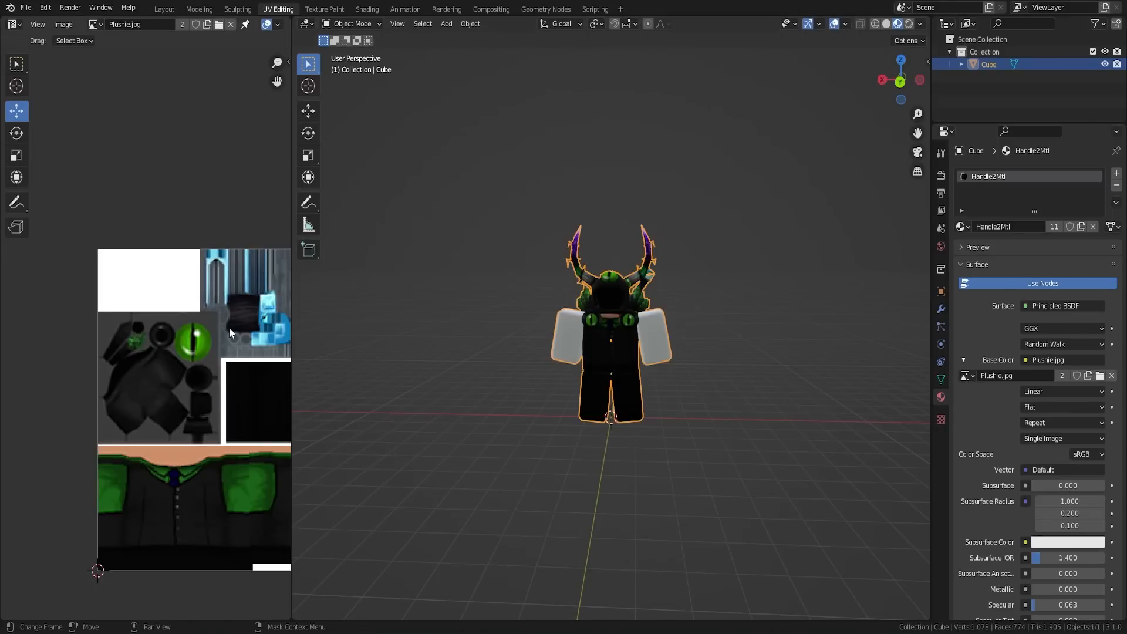
Switch back to Blender, unlink the outdated image from the UV editor, and reopen Plushie.jpg from the Desktop
middle_click_drag(230, 327, 146, 283)
left_click(229, 25)
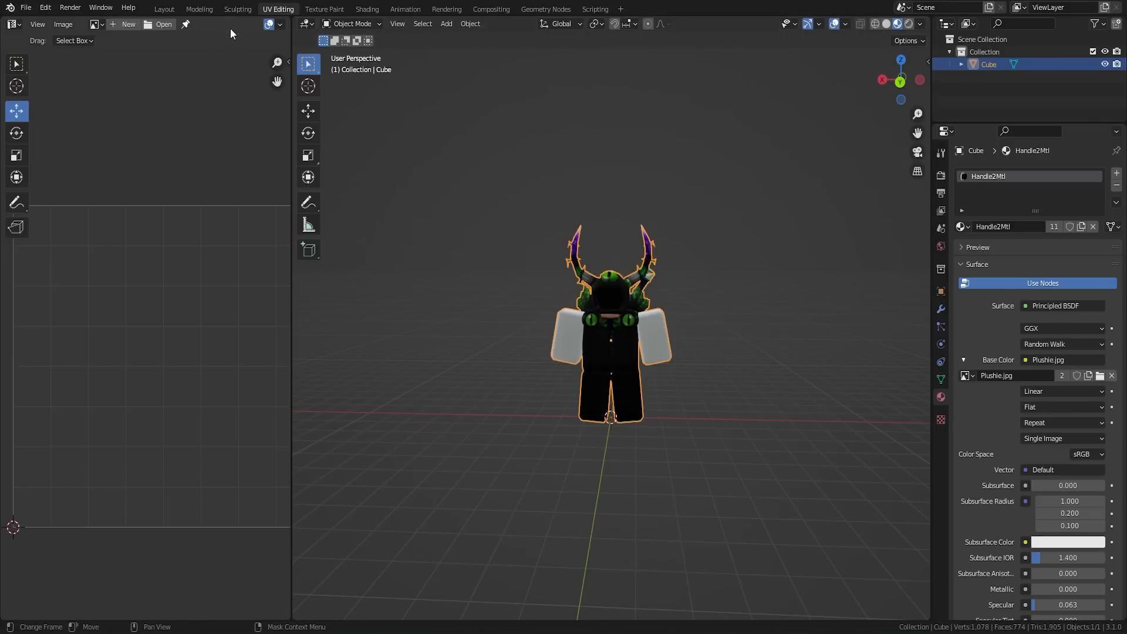
left_click(154, 24)
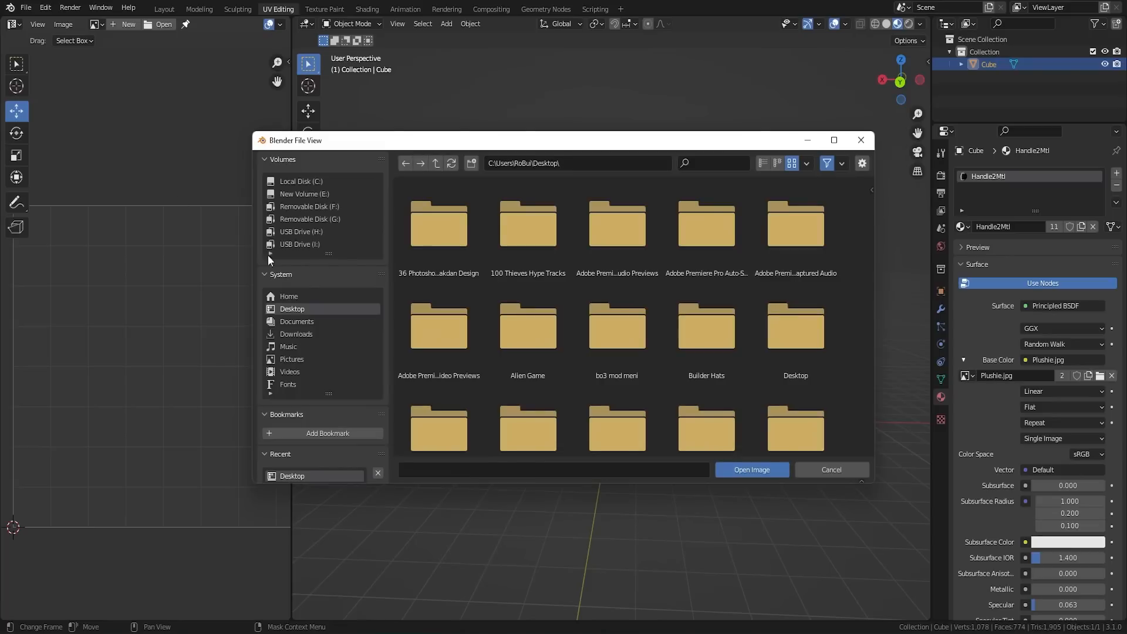
scroll(671, 330, "down", 10)
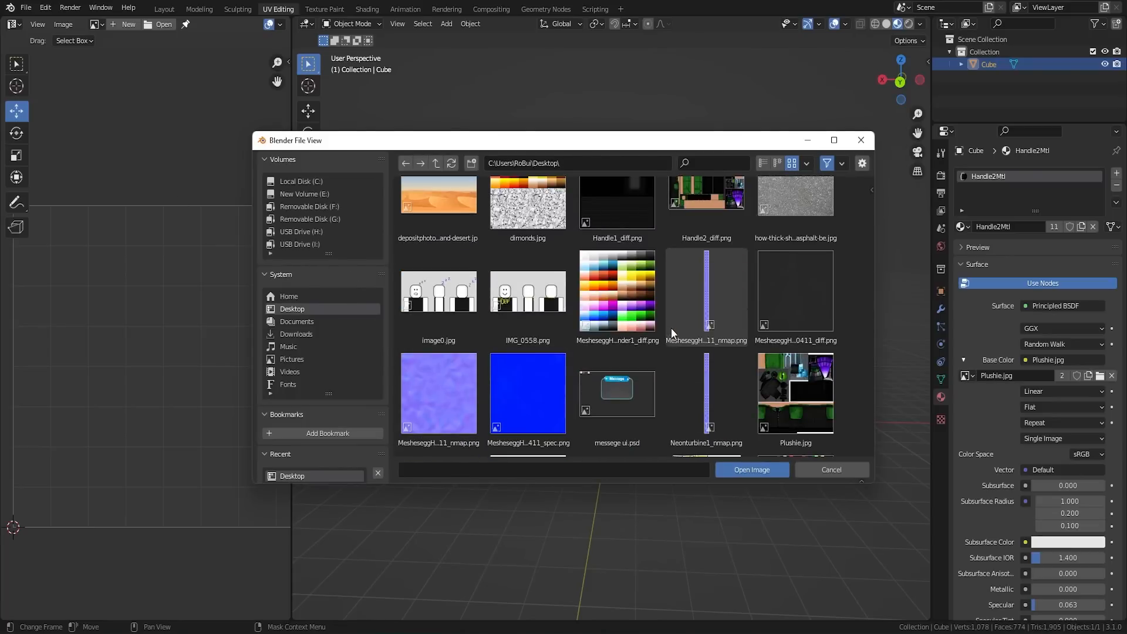
double_click(798, 407)
middle_click_drag(616, 335, 692, 337)
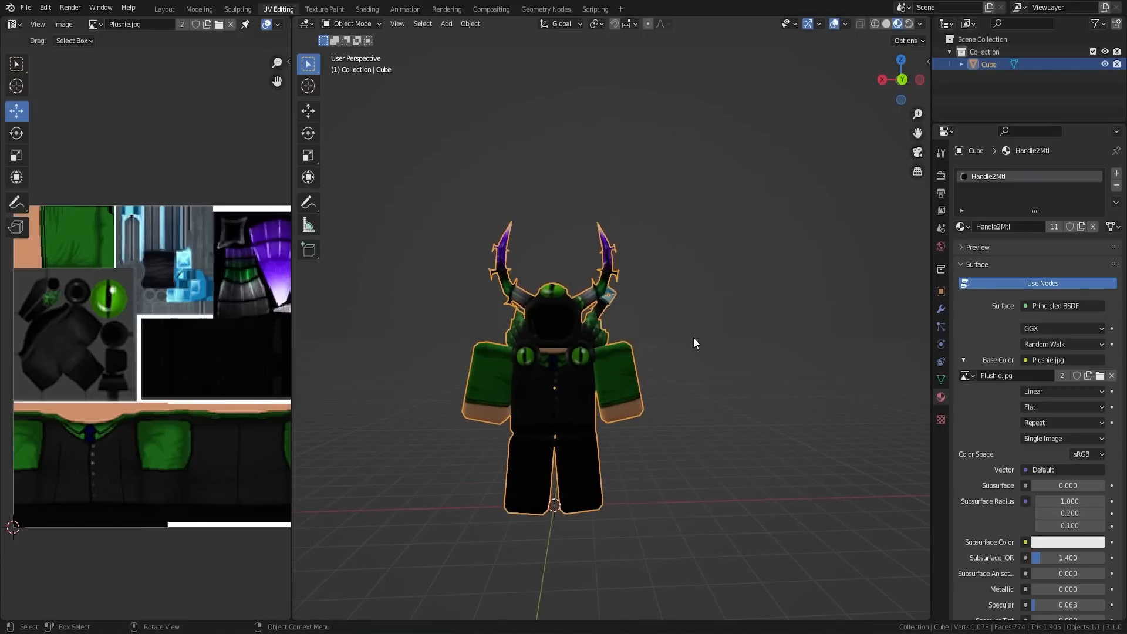
In the Layout workspace, select the avatar's entire mesh in Edit Mode to check its triangle count, and return to Object Mode
left_click(155, 9)
key("Tab")
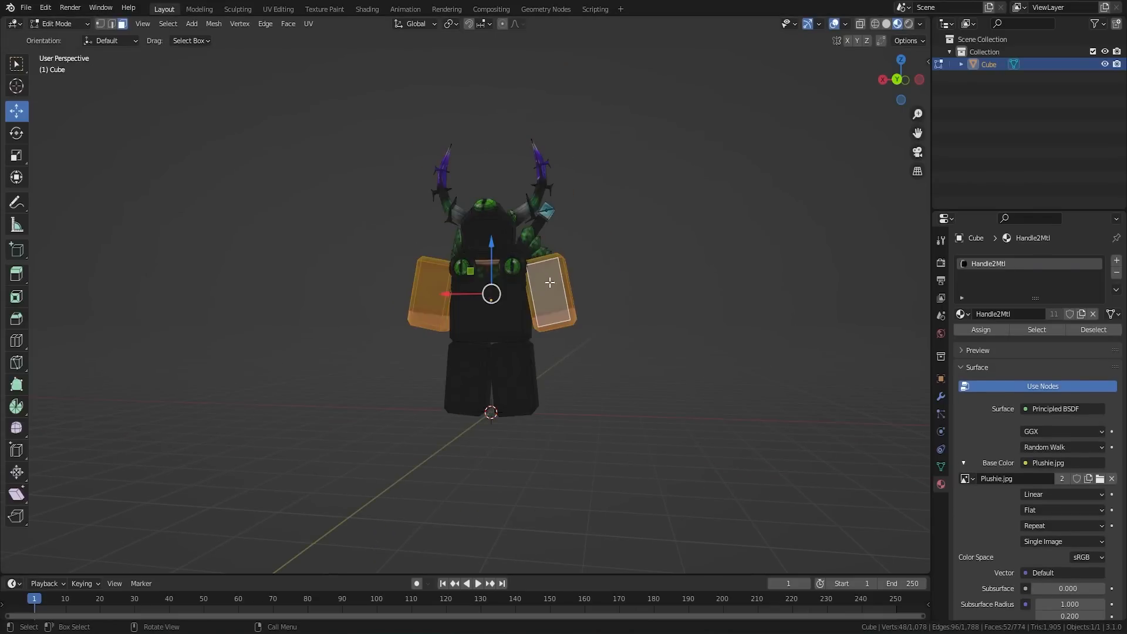
key("a")
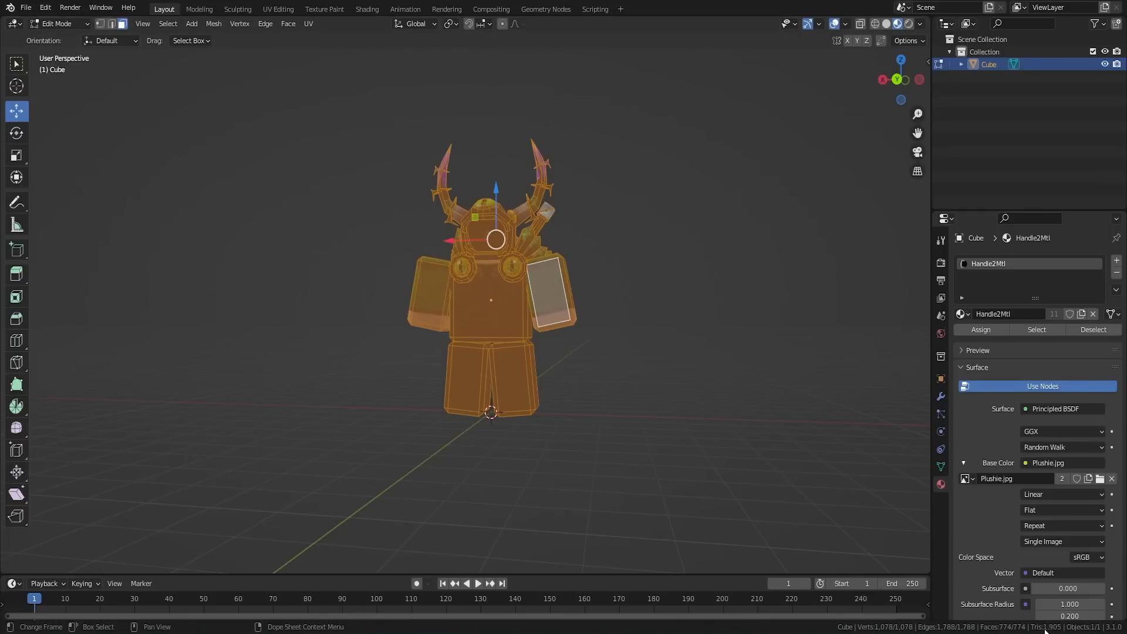
mouse_move(642, 252)
middle_mouse_down()
mouse_move(611, 281)
mouse_move(619, 302)
mouse_move(652, 287)
mouse_move(646, 255)
mouse_move(601, 265)
middle_mouse_up()
key("Tab")
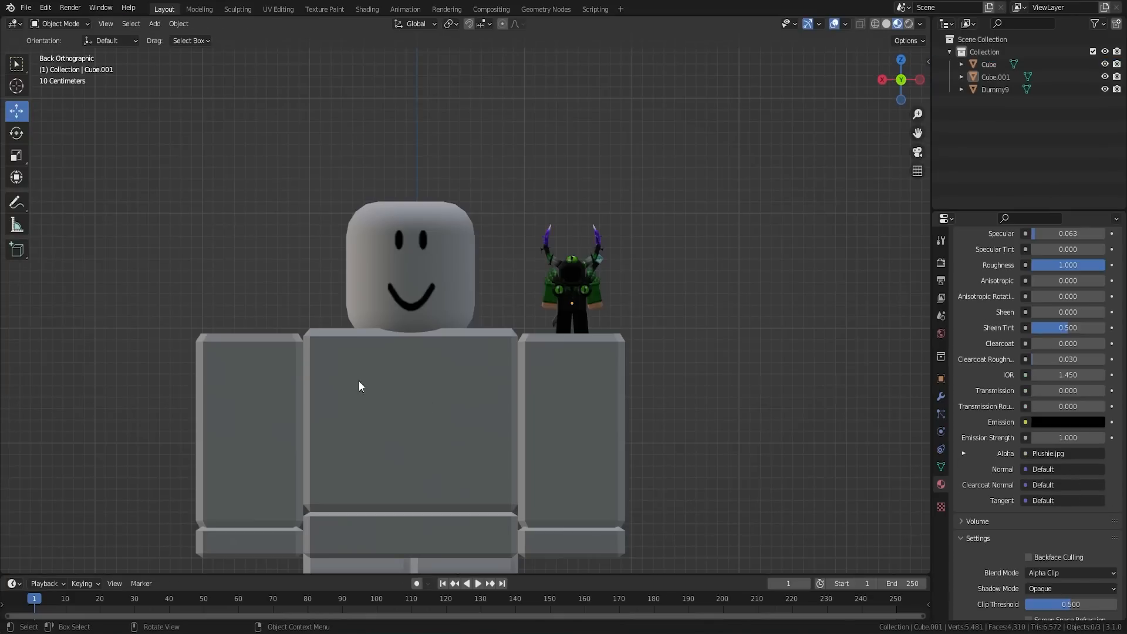
Duplicate the small plushie on the dummy's shoulder and move the copy about 13.126 m along X toward the large avatar
scroll(420, 365, "down", 4)
middle_click_drag(420, 365, 302, 314)
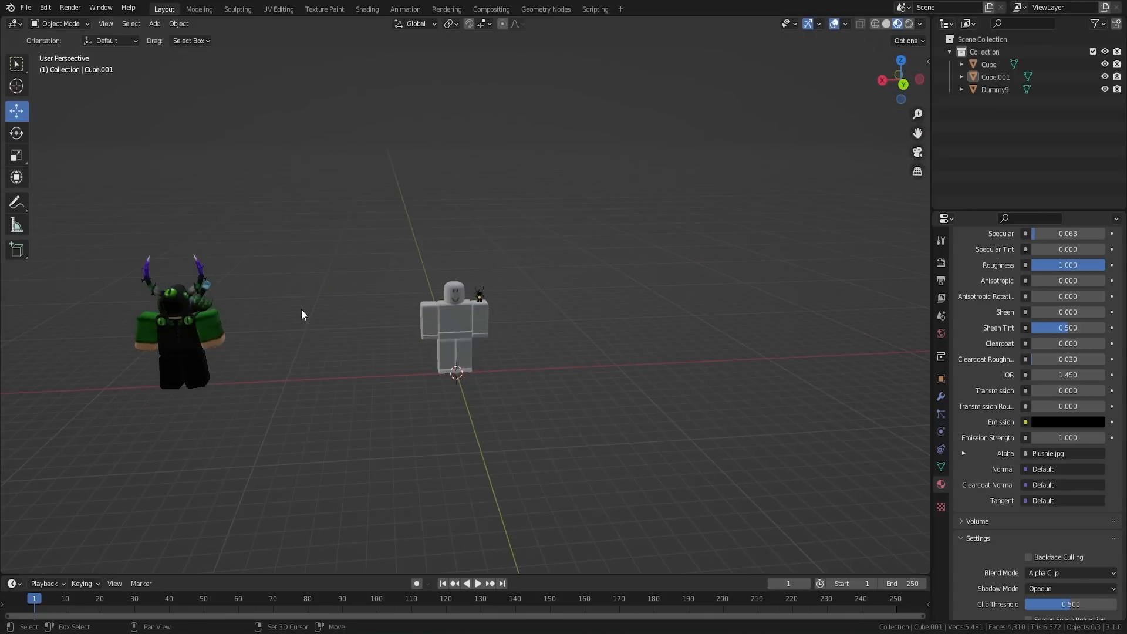
scroll(302, 314, "up", 2)
left_click(482, 297)
key("shift+d")
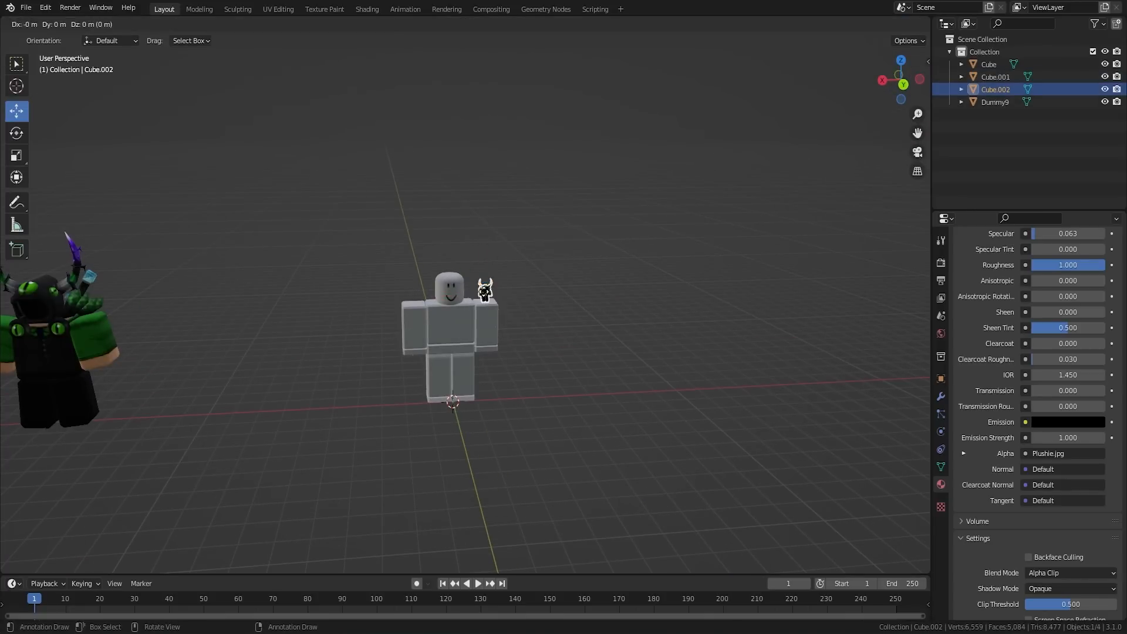
key("Escape")
left_click_drag(484, 297, 150, 317)
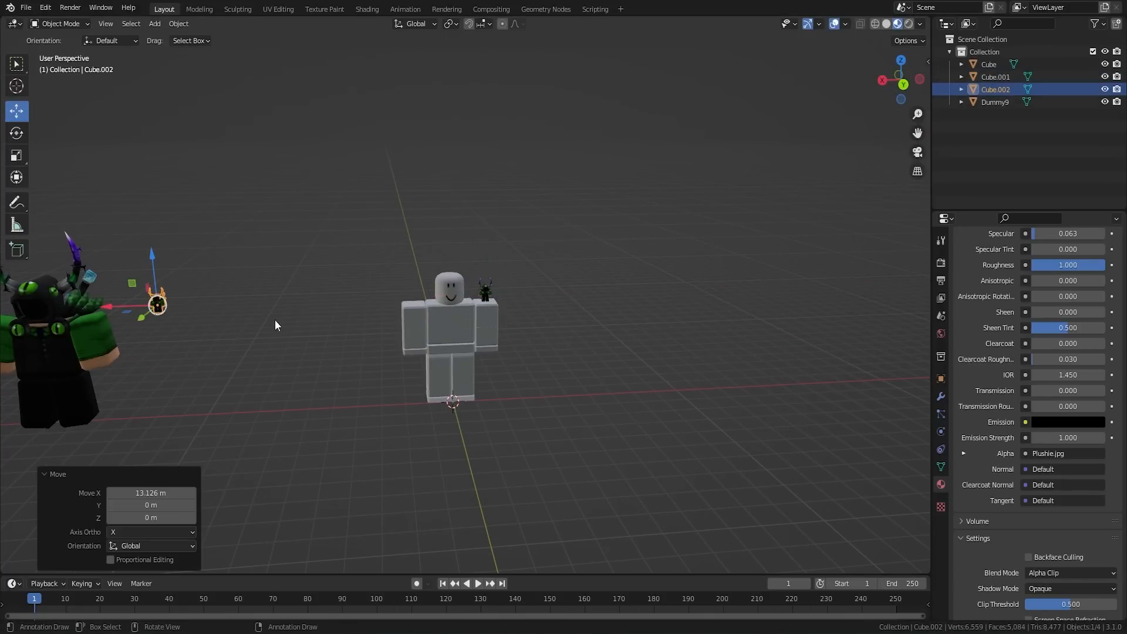
Scale the duplicated plushie by about 7.187 and raise it 0.3497 m along Z beside the large avatar
key("s")
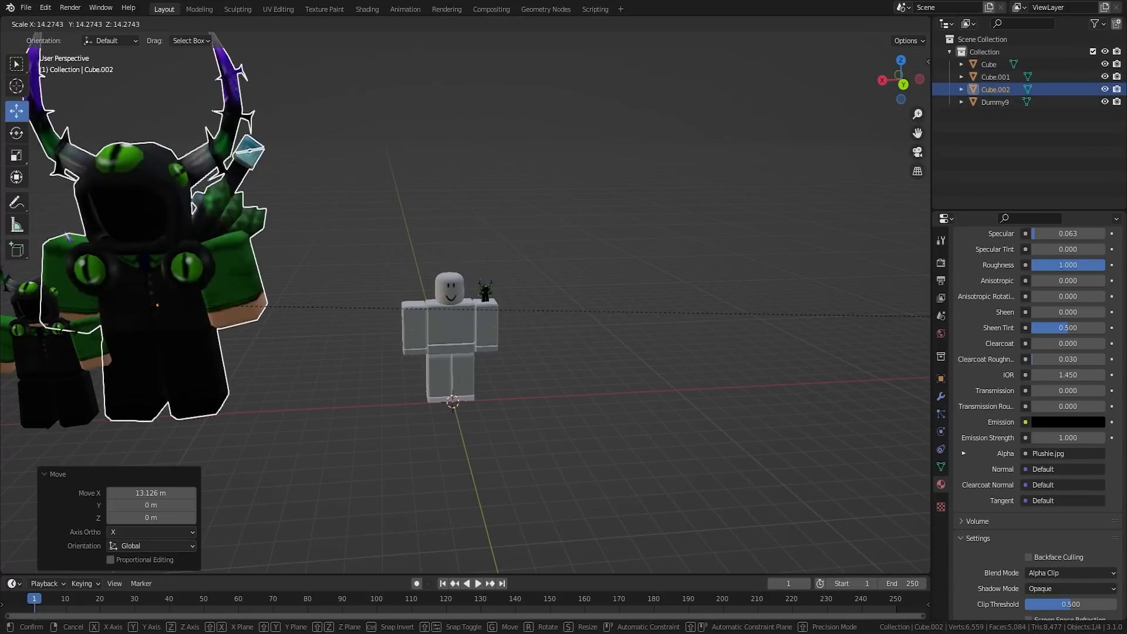
left_click(175, 290)
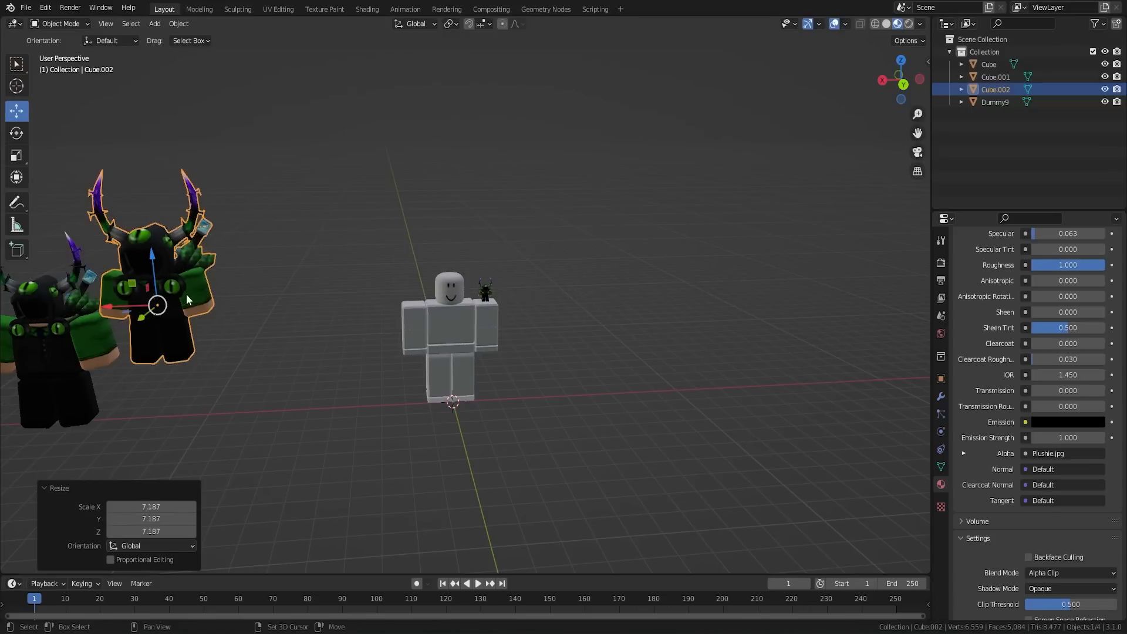
middle_click_drag(175, 290, 508, 279, "shift")
scroll(508, 279, "up", 2)
left_click_drag(508, 260, 557, 341)
middle_click_drag(478, 333, 481, 262, "alt")
scroll(482, 263, "up", 4)
scroll(488, 293, "down", 4)
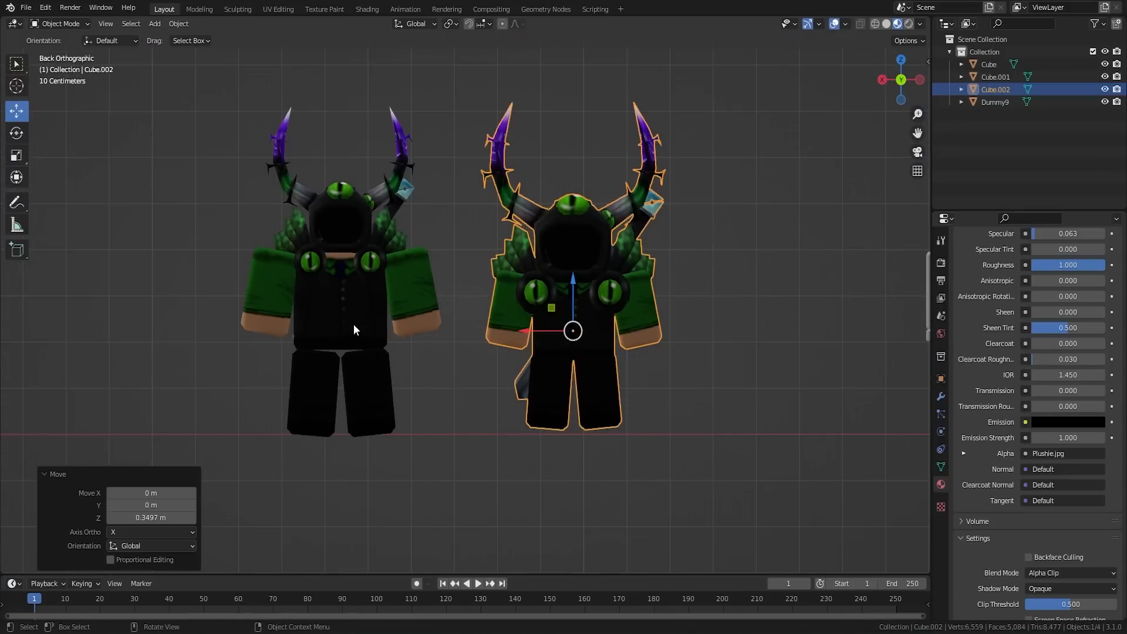
Compare the large avatar with the enlarged plushie copy, selecting each in turn and examining their proportions from the back and in perspective
left_click(357, 308)
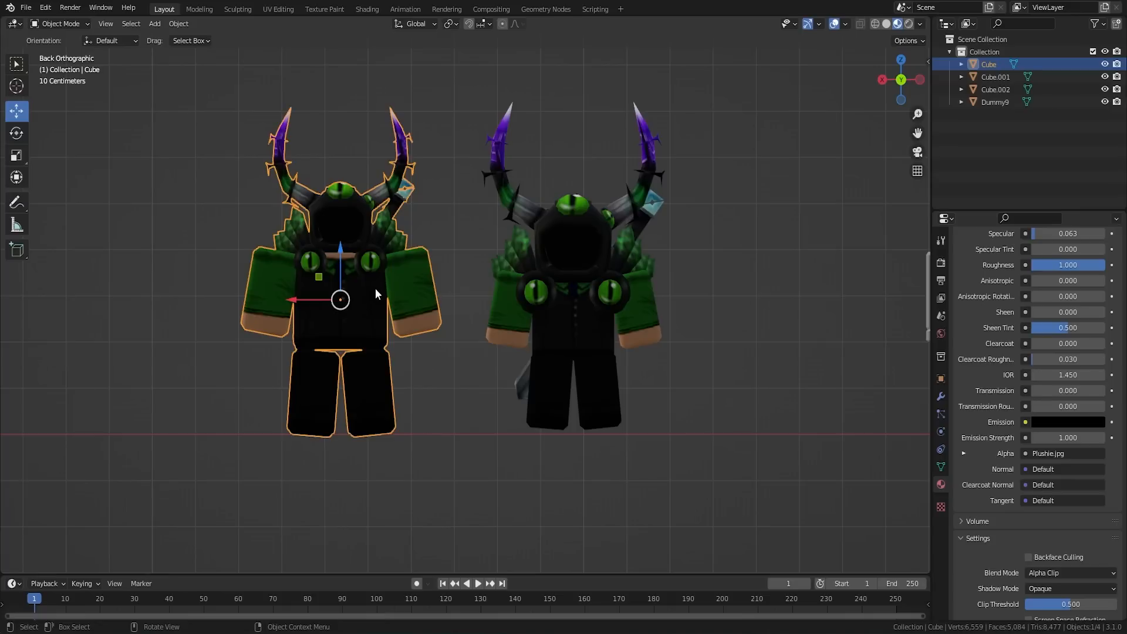
left_click(610, 317)
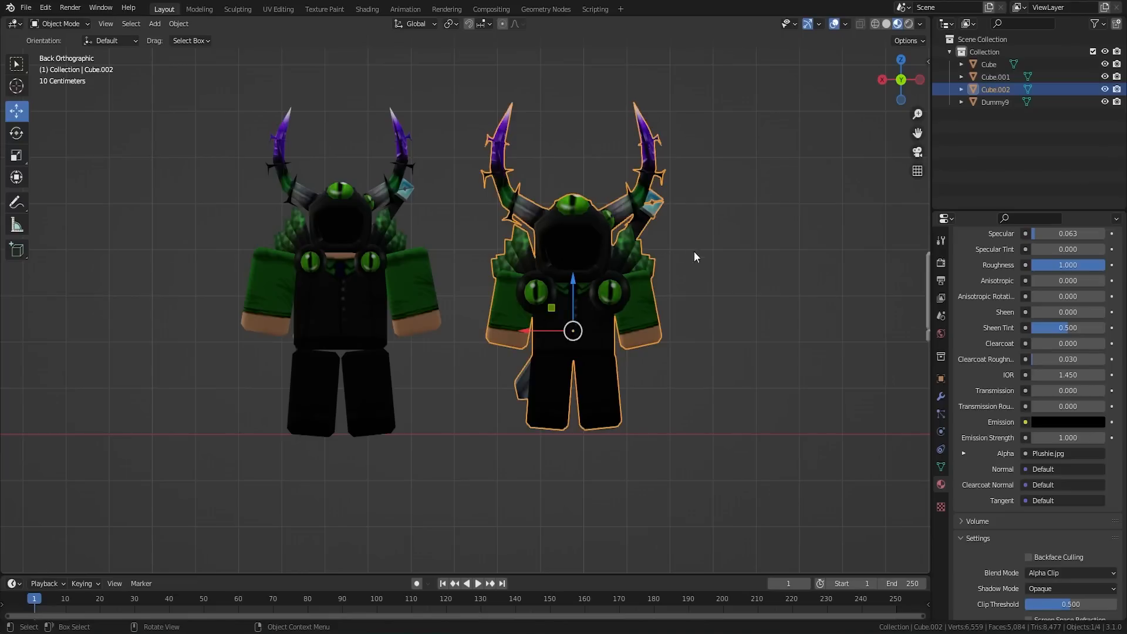
scroll(701, 276, "down", 1)
left_click(397, 283)
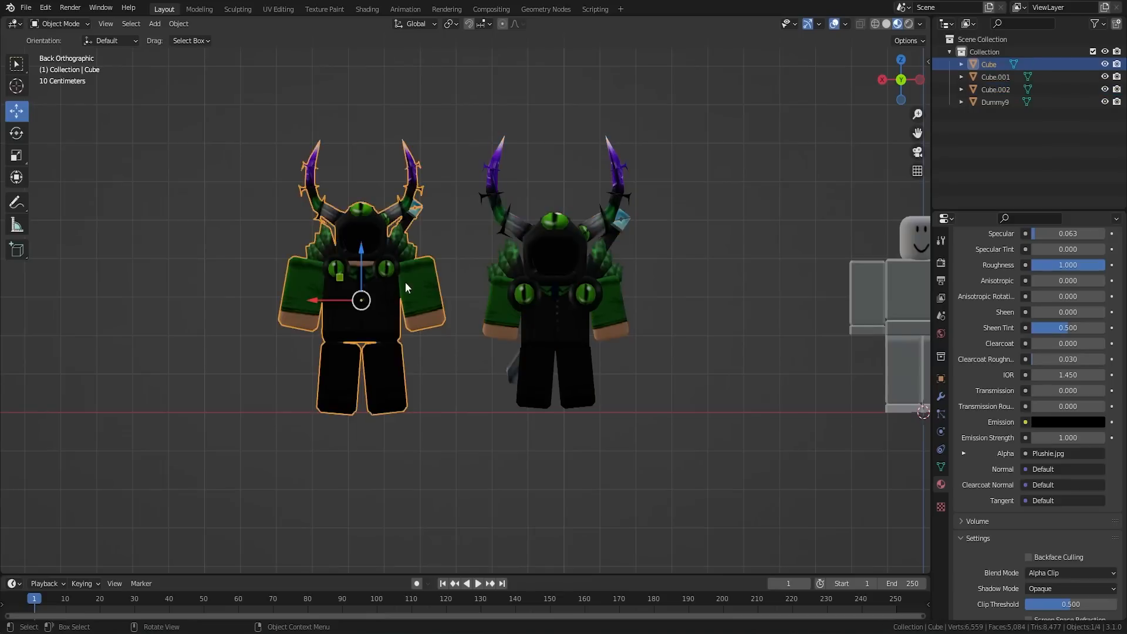
left_click(553, 293)
middle_click_drag(601, 304, 452, 267, "shift")
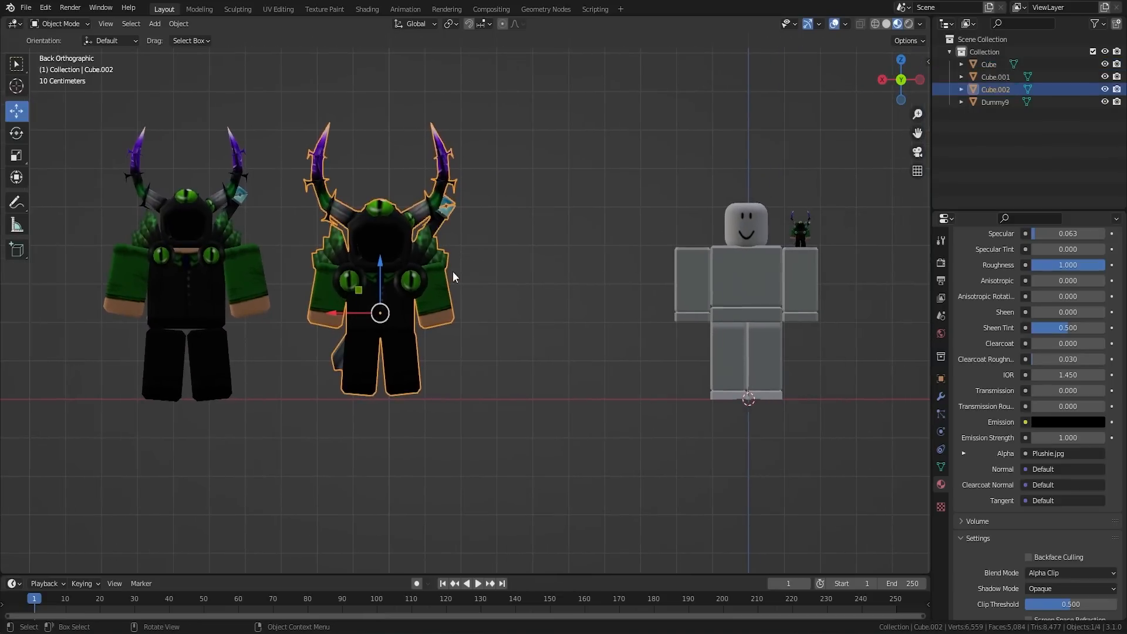
scroll(465, 270, "up", 2)
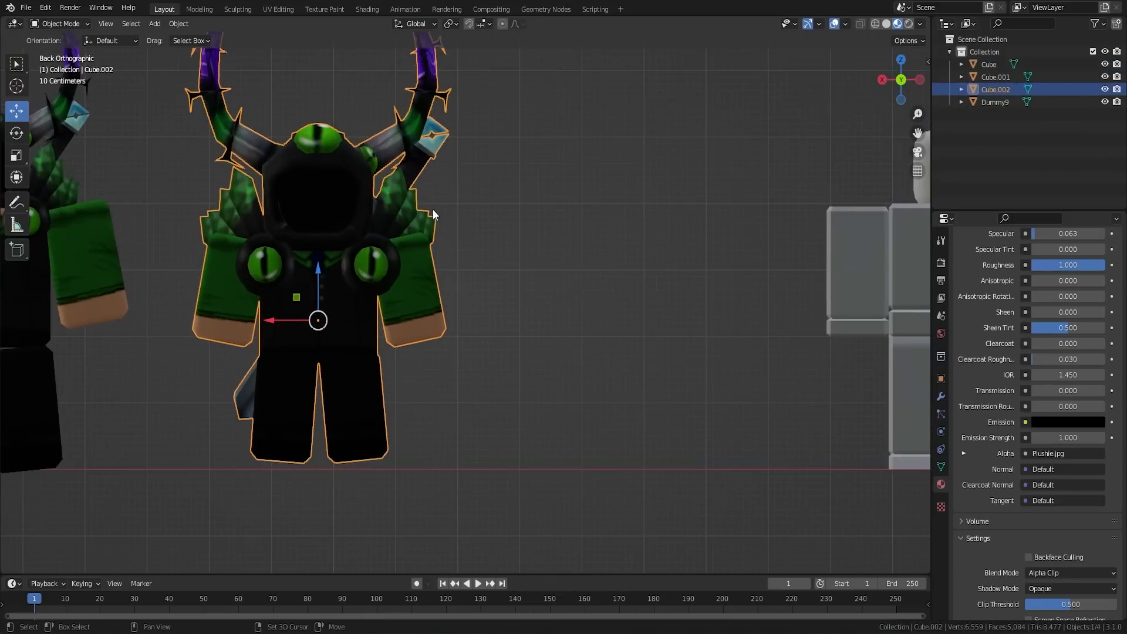
scroll(540, 332, "up", 2)
scroll(640, 300, "up", 1)
scroll(640, 300, "down", 5)
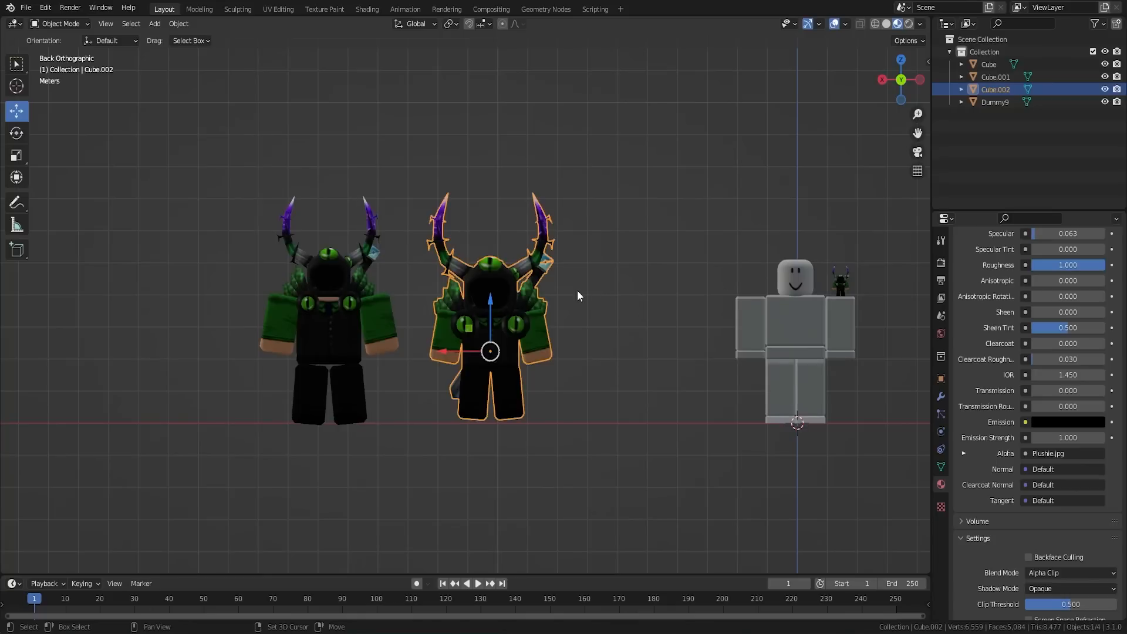
scroll(590, 291, "up", 1)
middle_click_drag(481, 285, 550, 257)
scroll(390, 297, "up", 3)
scroll(390, 291, "up", 1)
scroll(386, 294, "down", 4)
scroll(525, 253, "down", 3)
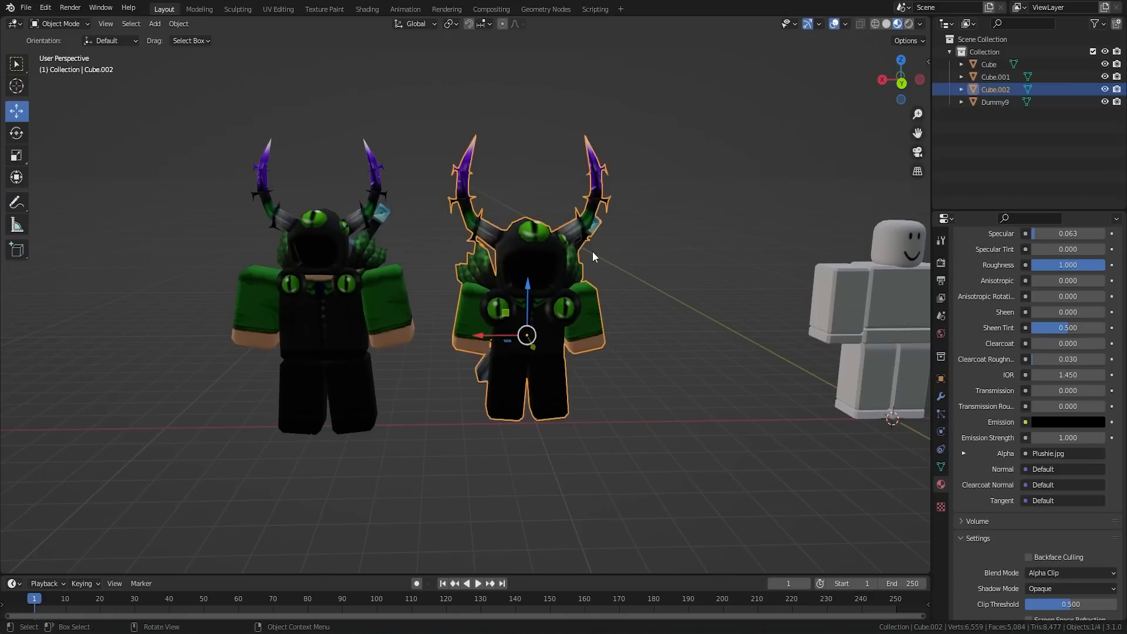